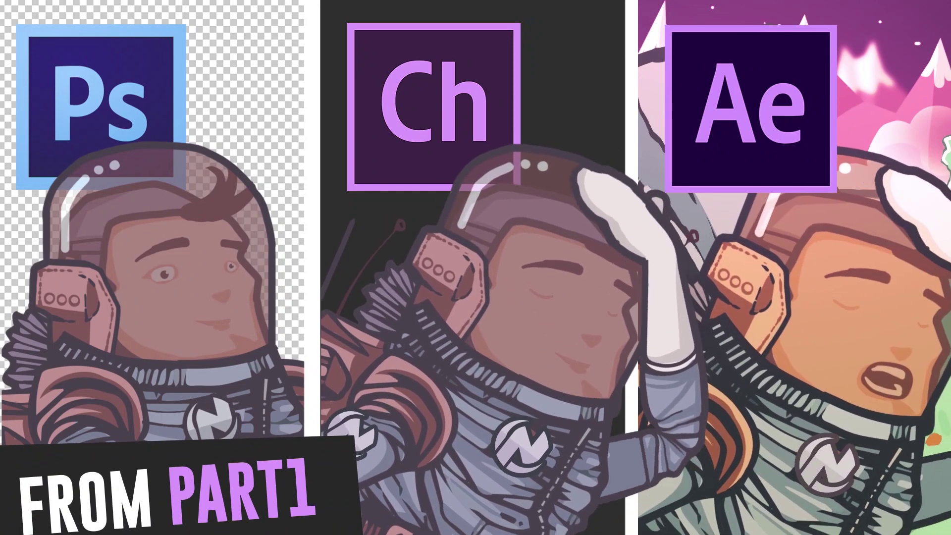
# Expand the +Nuggetboy, Head and Body groups and examine how the character's layers are organised
pyautogui.click(152, 93)
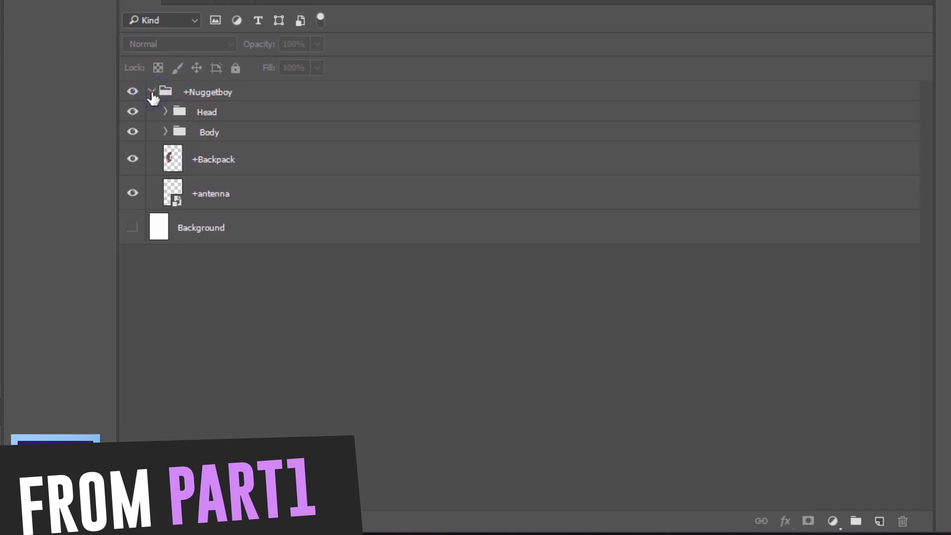
pyautogui.click(165, 112)
pyautogui.scroll(-1, 256, 287)
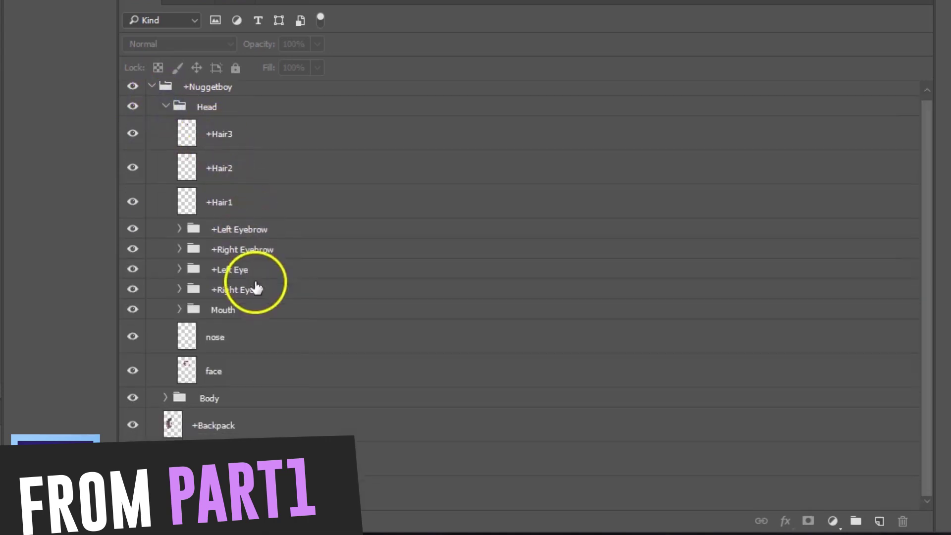
pyautogui.click(165, 398)
pyautogui.scroll(-5, 228, 388)
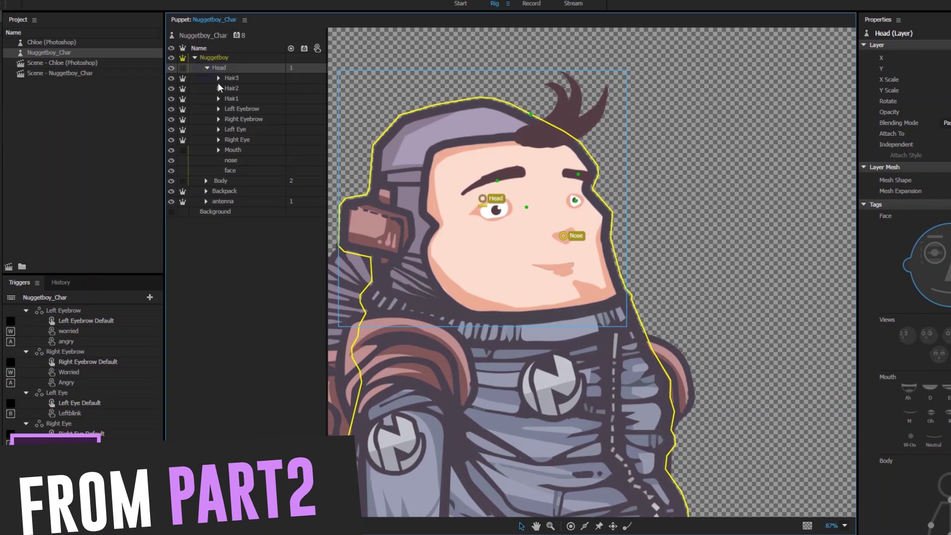
pyautogui.click(235, 87)
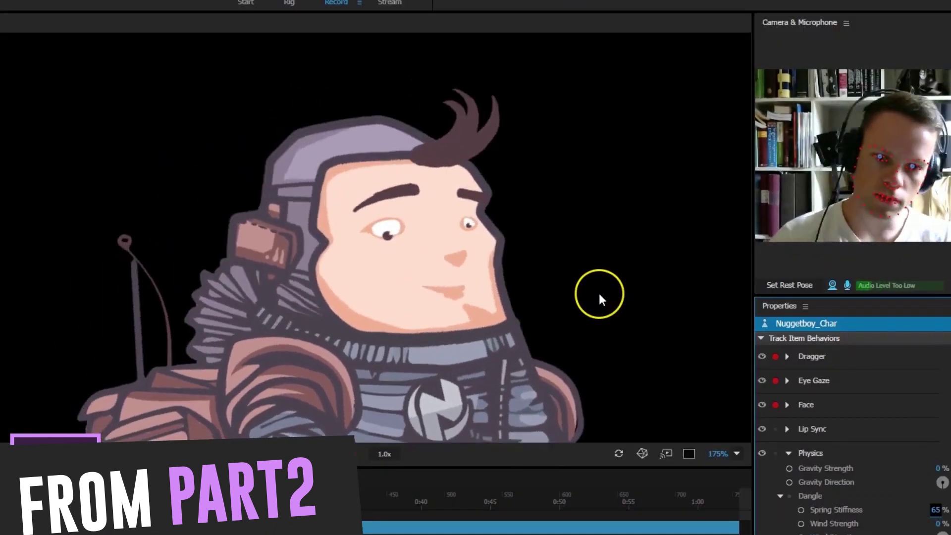
pyautogui.click(600, 289)
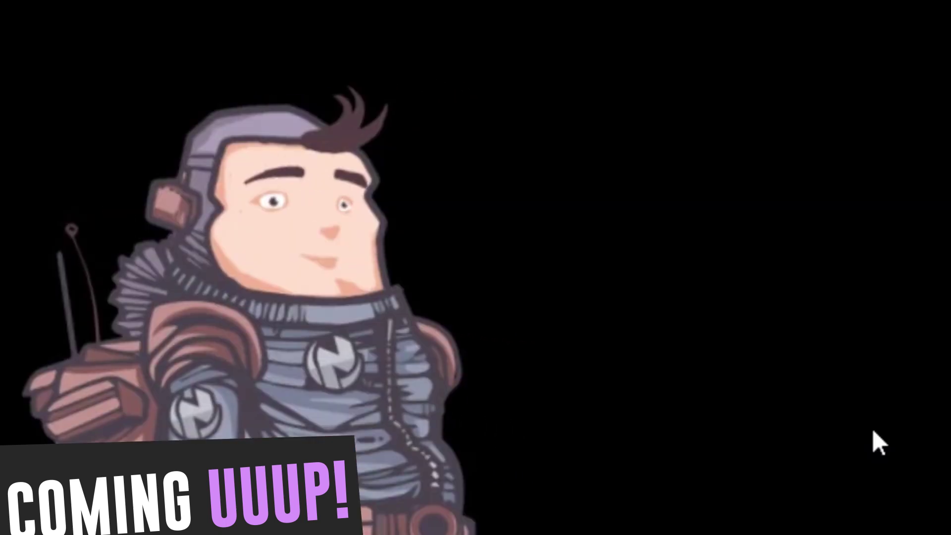
pyautogui.press('h')
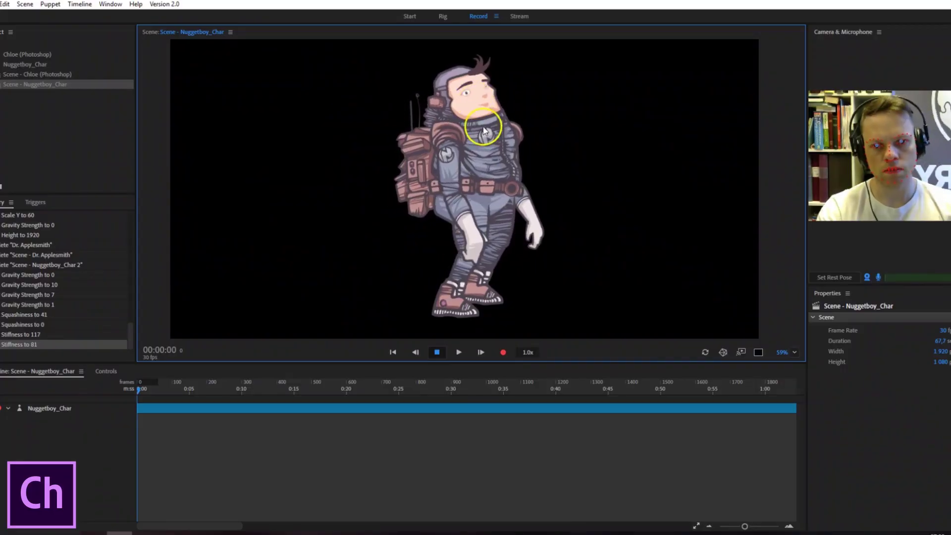
# Enlarge the scene view and move both of the astronaut's hands around to test the arm movement
pyautogui.moveTo(482, 365); pyautogui.dragTo(482, 408)
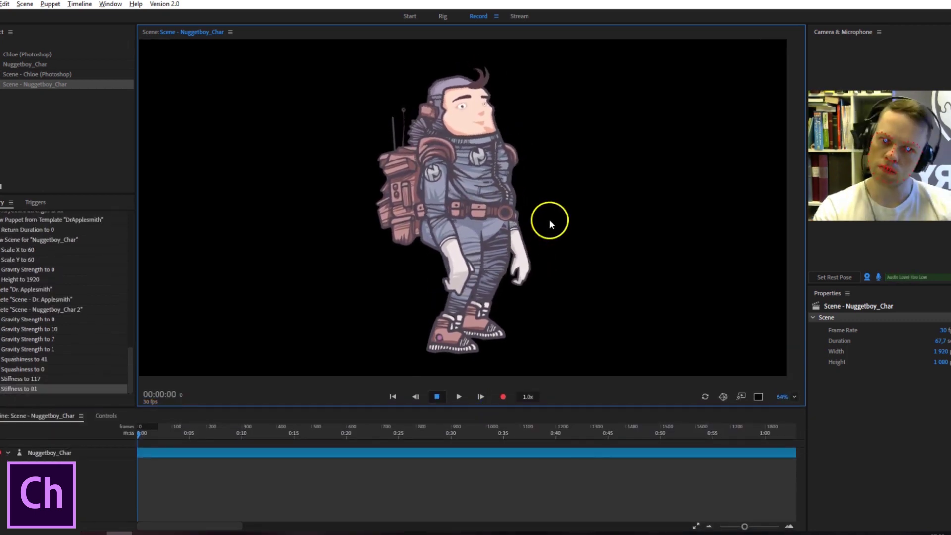
pyautogui.click(532, 278)
pyautogui.moveTo(531, 280); pyautogui.dragTo(571, 125)
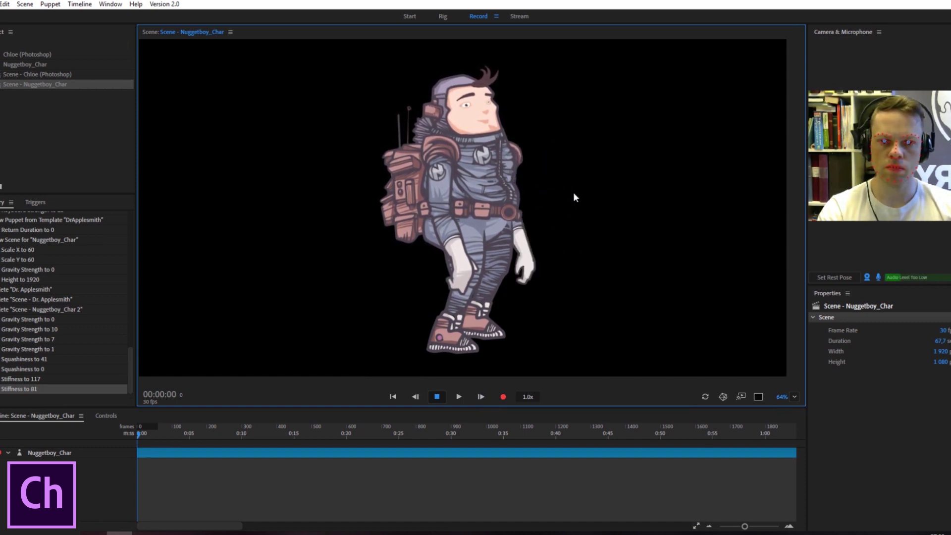
pyautogui.moveTo(472, 268); pyautogui.dragTo(524, 222)
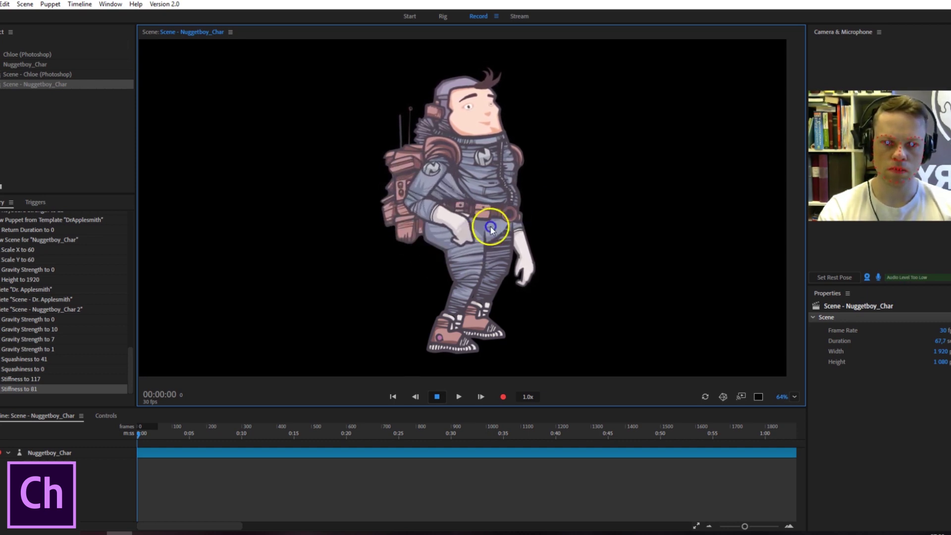
pyautogui.moveTo(538, 259); pyautogui.dragTo(586, 189)
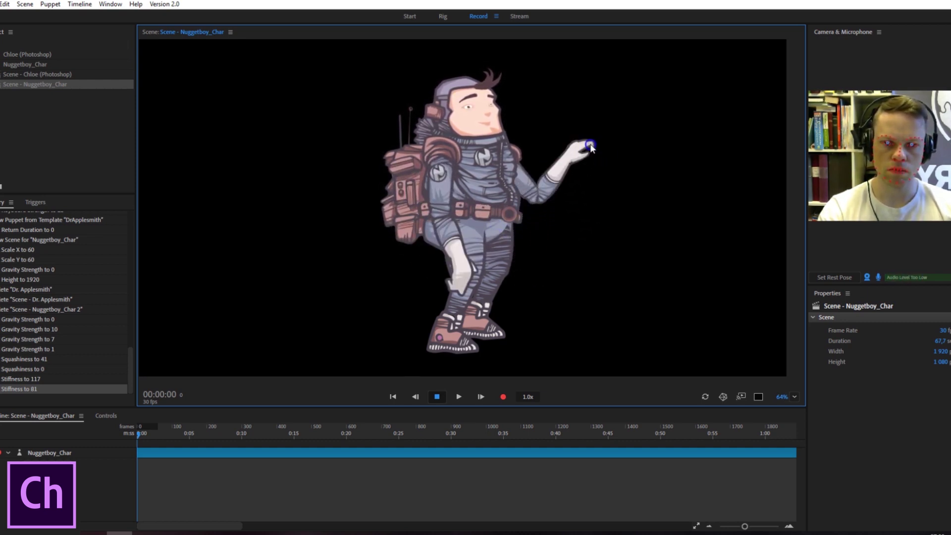
pyautogui.moveTo(577, 156); pyautogui.dragTo(531, 239)
pyautogui.moveTo(465, 263); pyautogui.dragTo(484, 184)
# Try the Nuggetboy_Char track's Dragger behavior with After Move set to Hold in place by posing both hands
pyautogui.click(49, 85)
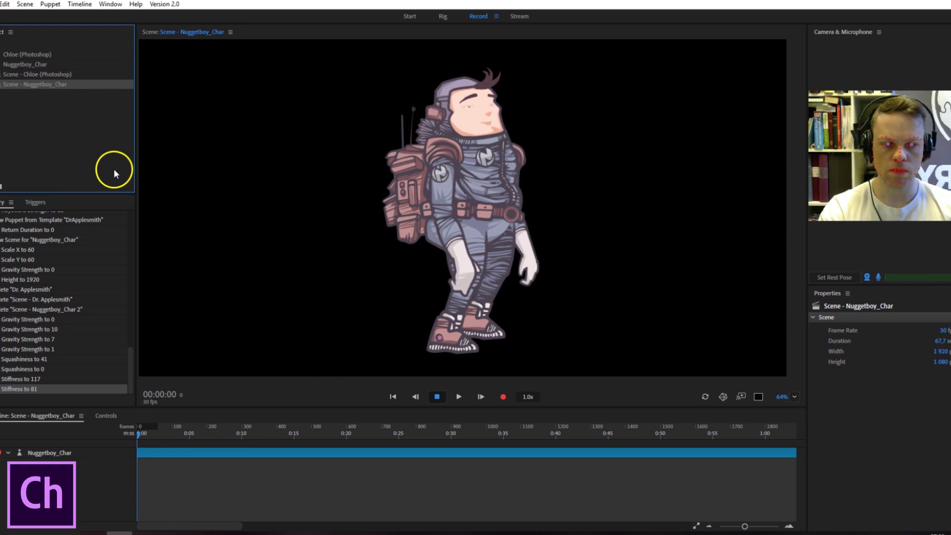
pyautogui.click(47, 454)
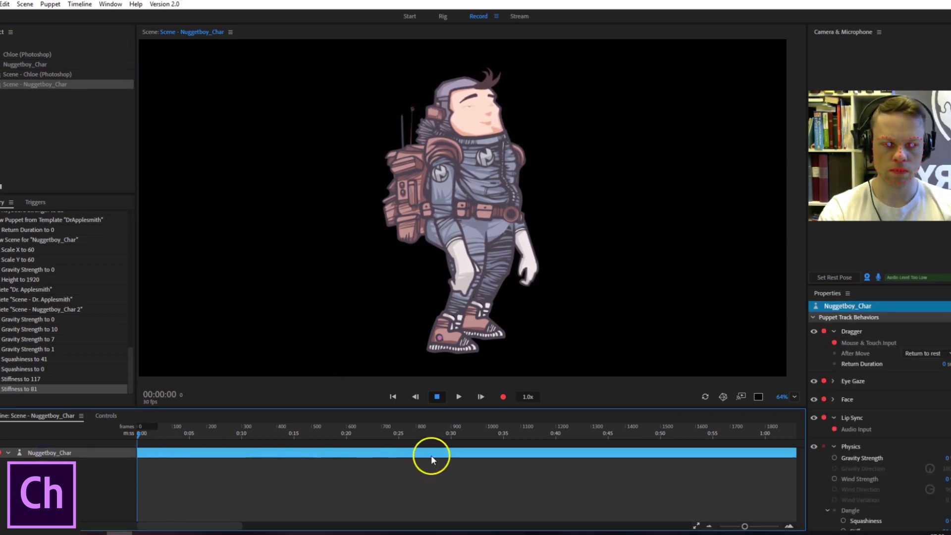
pyautogui.click(948, 357)
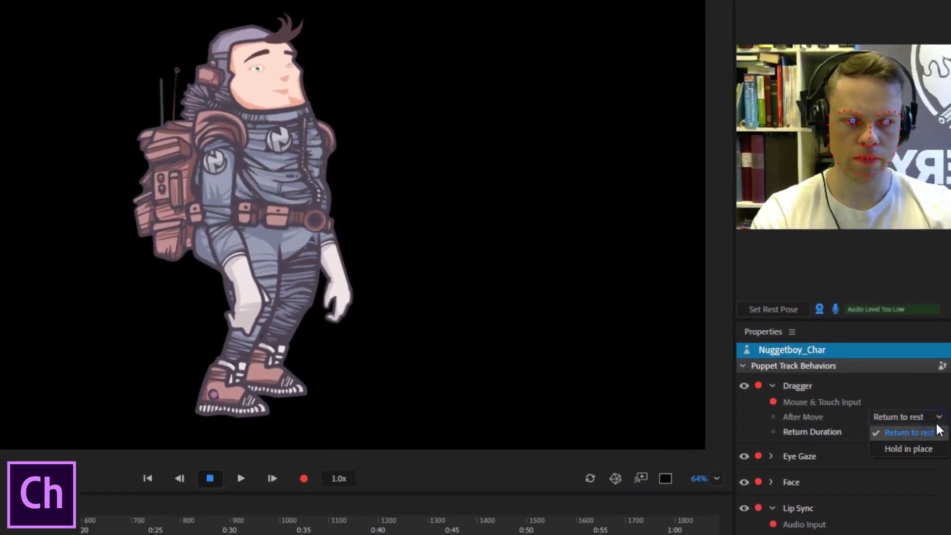
pyautogui.moveTo(296, 300); pyautogui.dragTo(453, 126)
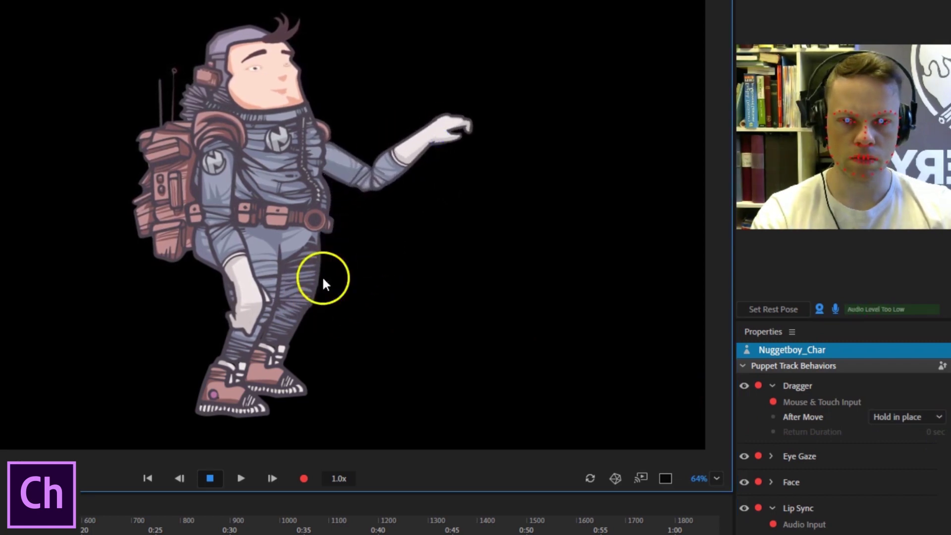
pyautogui.moveTo(250, 305)
pyautogui.mouseDown()
pyautogui.moveTo(248, 208)
pyautogui.moveTo(310, 174)
pyautogui.mouseUp()
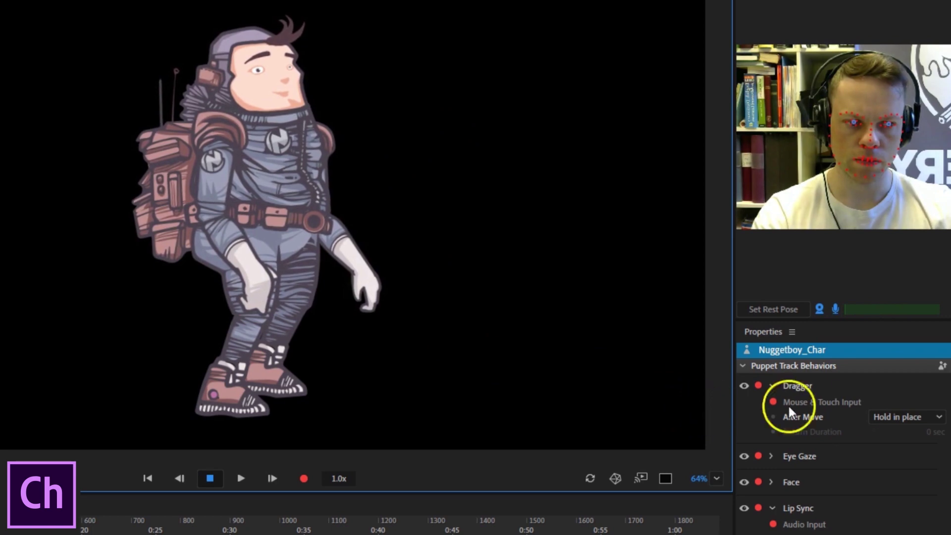
# Set Dragger's After Move option to Return to rest with a Return Duration of 3 sec
pyautogui.click(921, 416)
pyautogui.click(909, 434)
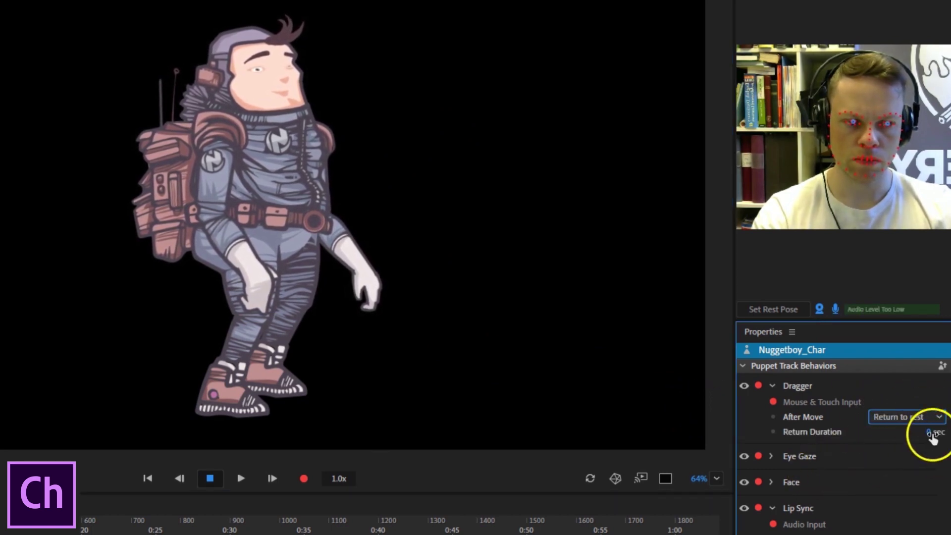
pyautogui.write('3')
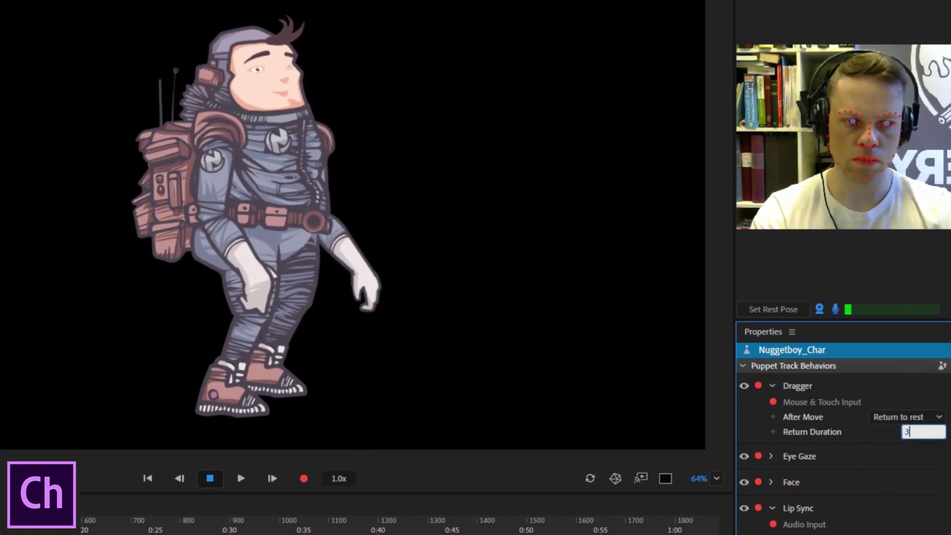
pyautogui.press('Return')
# Test the slow return motion by repeatedly pulling both of the astronaut's hands away and releasing them
pyautogui.moveTo(267, 287); pyautogui.dragTo(301, 230)
pyautogui.moveTo(339, 294); pyautogui.dragTo(424, 131)
pyautogui.moveTo(292, 290); pyautogui.dragTo(399, 32)
pyautogui.moveTo(333, 312); pyautogui.dragTo(483, 107)
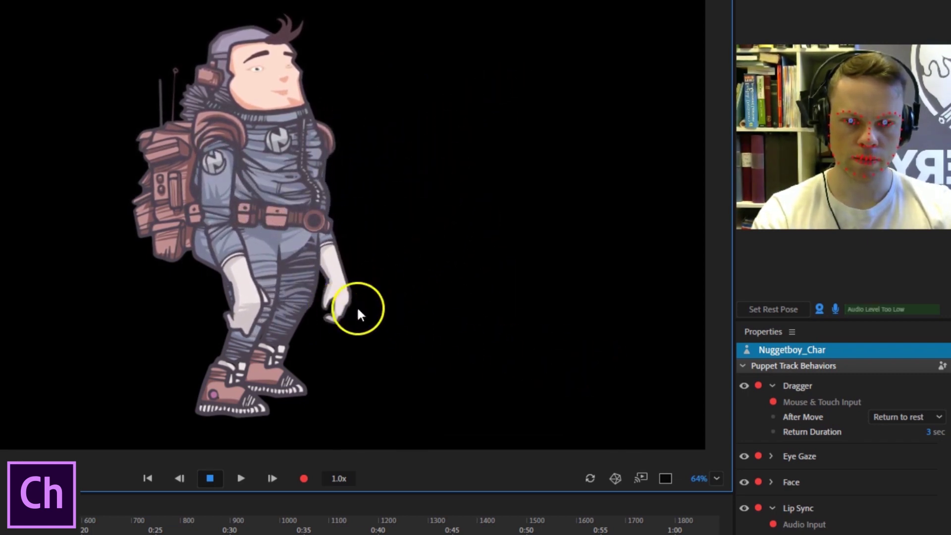
pyautogui.moveTo(338, 310); pyautogui.dragTo(415, 103)
pyautogui.moveTo(304, 233); pyautogui.dragTo(408, 284)
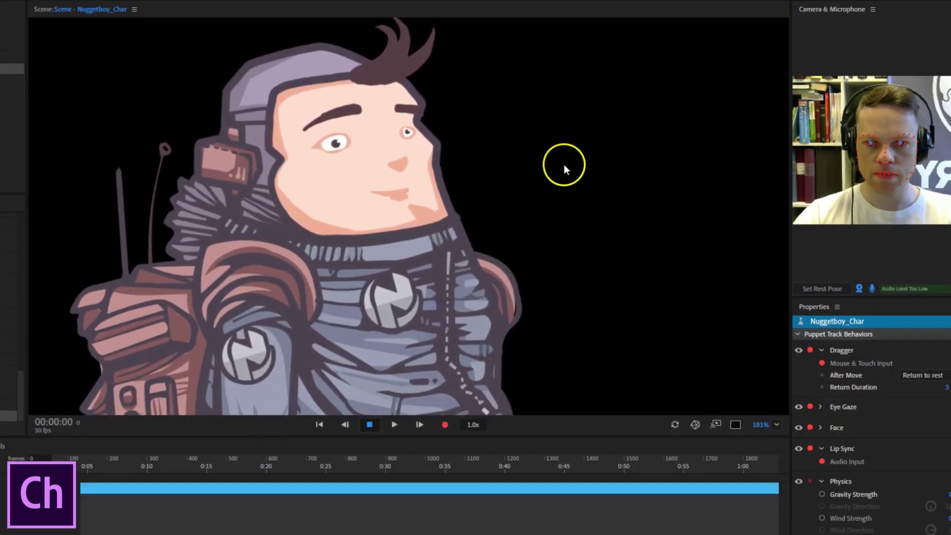
# Expand the Face behavior and examine its strength settings and how the character's head follows the camera
pyautogui.scroll(-1, 564, 165)
pyautogui.moveTo(581, 114); pyautogui.dragTo(622, 269)
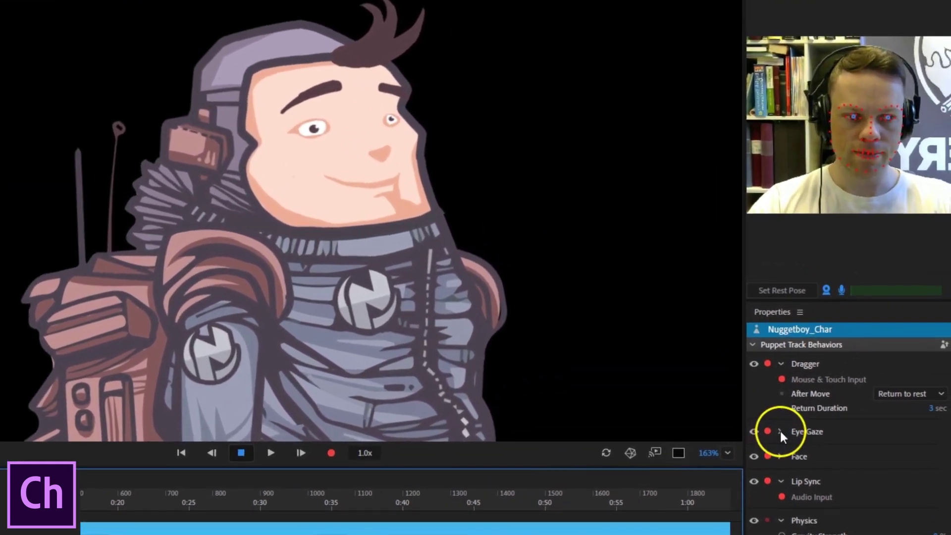
pyautogui.click(781, 456)
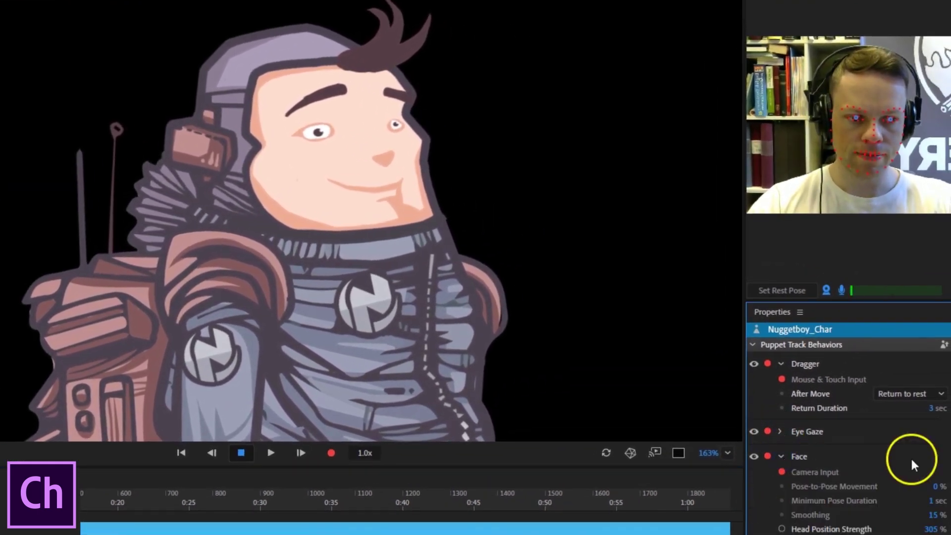
pyautogui.scroll(-3, 921, 458)
pyautogui.click(935, 493)
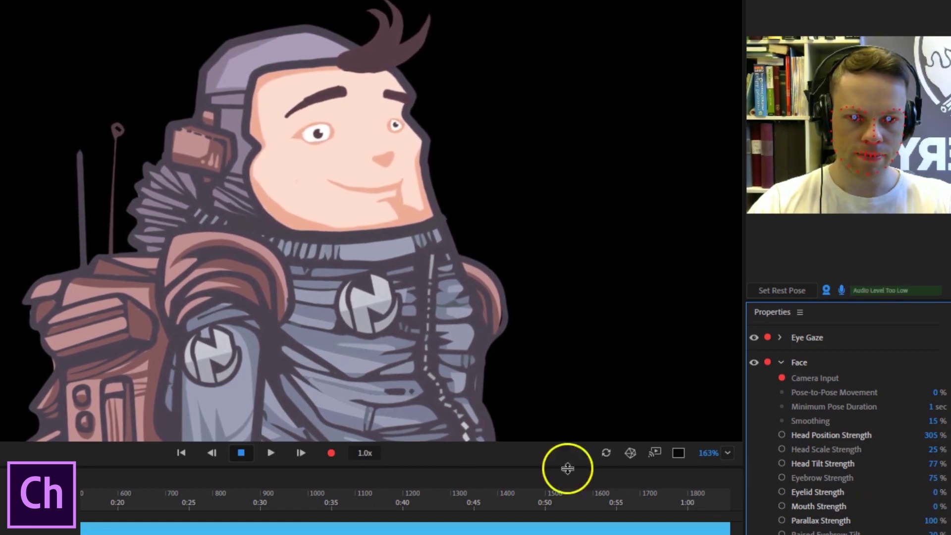
pyautogui.click(426, 340)
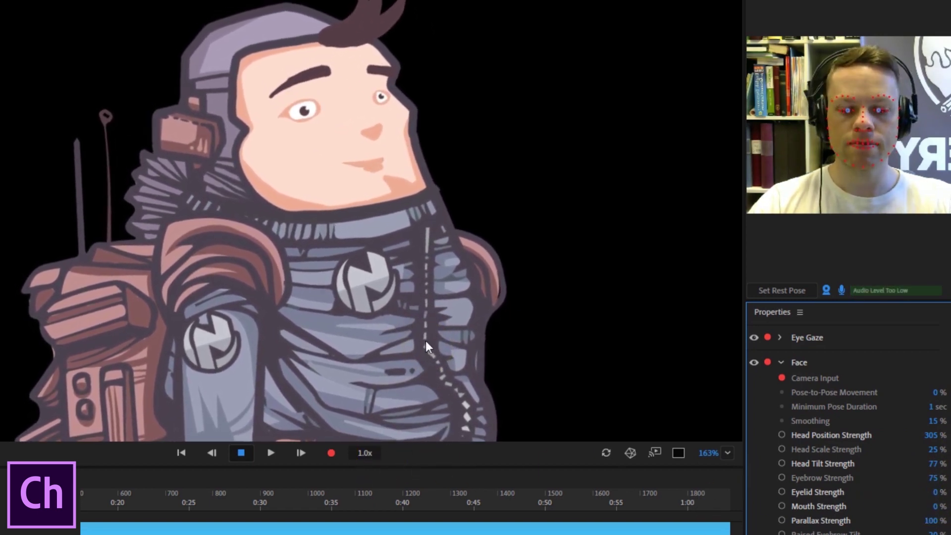
pyautogui.click(745, 333)
pyautogui.click(681, 330)
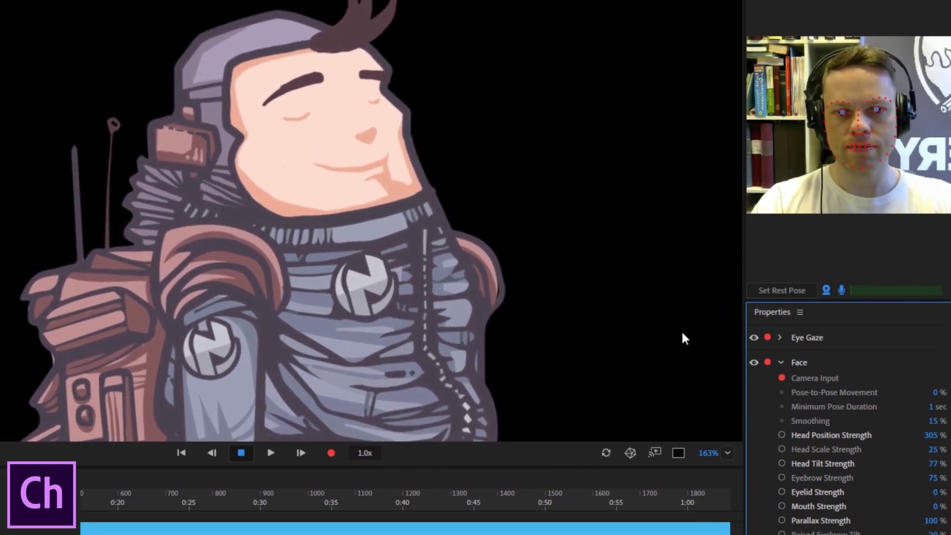
pyautogui.click(676, 341)
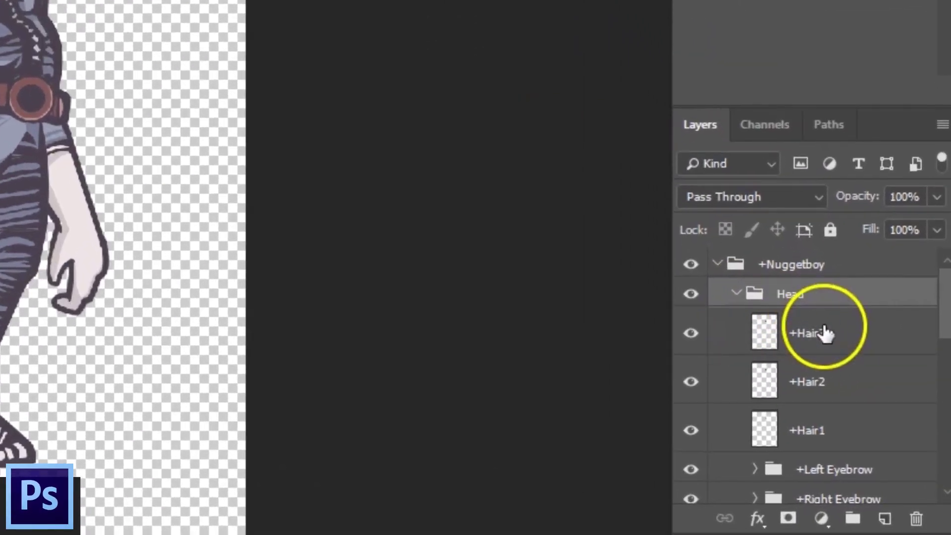
# In Photoshop, gather all layers and subgroups inside the Head group into a new group named +front
pyautogui.click(869, 396)
pyautogui.moveTo(941, 380); pyautogui.dragTo(941, 396)
pyautogui.scroll(-5, 812, 377)
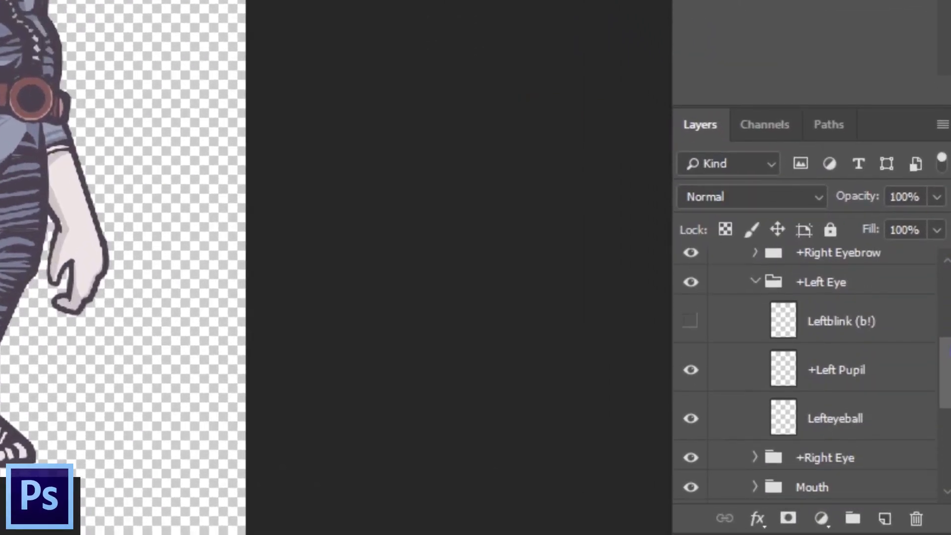
pyautogui.scroll(-2, 812, 376)
pyautogui.scroll(-3, 812, 377)
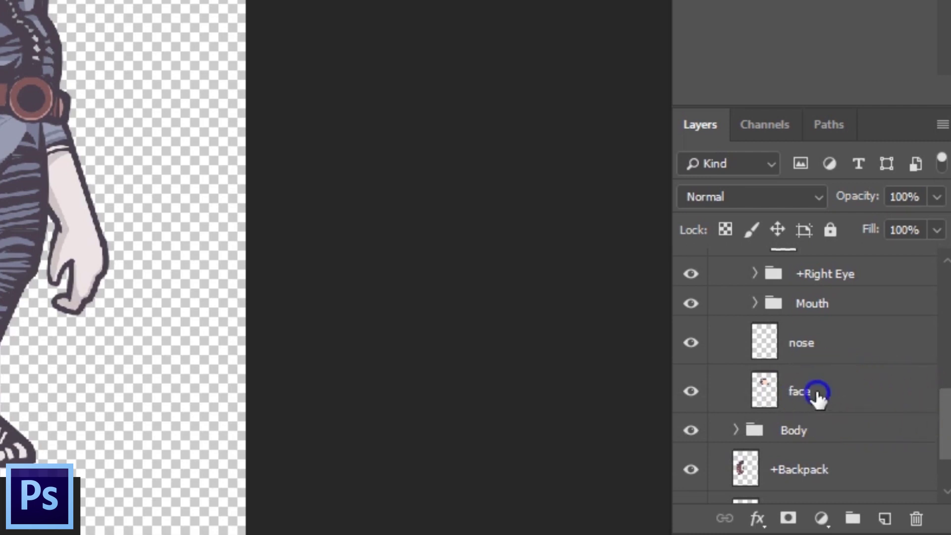
pyautogui.keyDown('shift'); pyautogui.click(816, 393); pyautogui.keyUp('shift')
pyautogui.moveTo(812, 393); pyautogui.dragTo(854, 519)
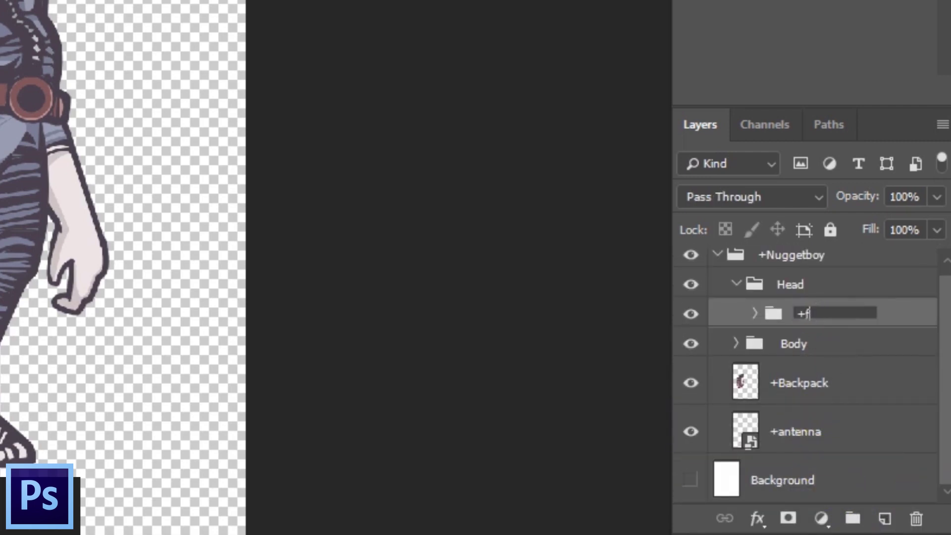
pyautogui.click(580, 261)
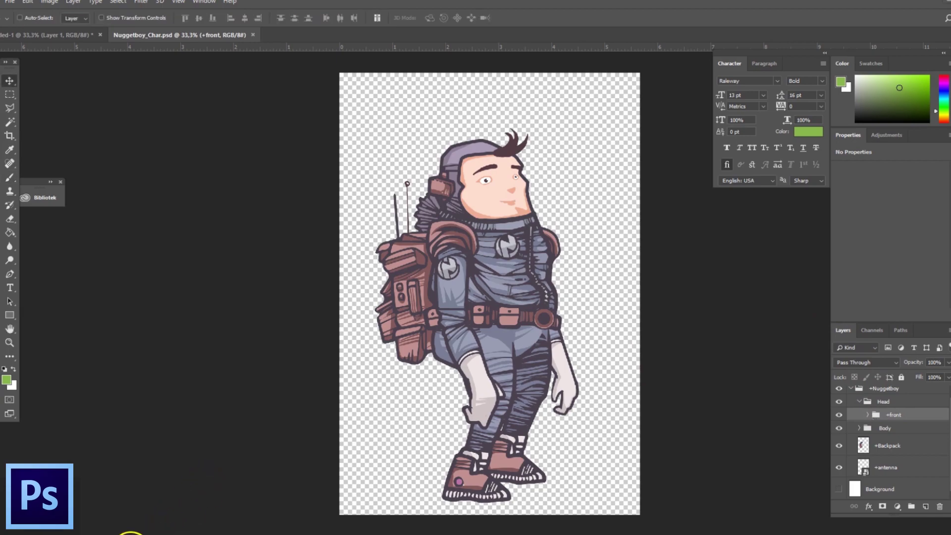
# Switch to Character Animator, expand Nuggetboy and Head in the puppet's layer list, and select the front layer
pyautogui.click(130, 533)
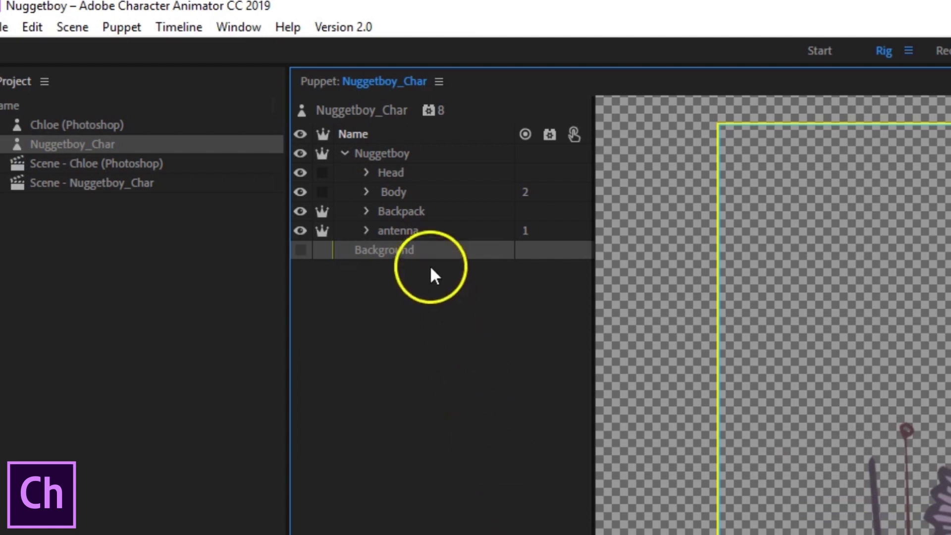
pyautogui.click(394, 151)
pyautogui.click(367, 172)
pyautogui.click(438, 194)
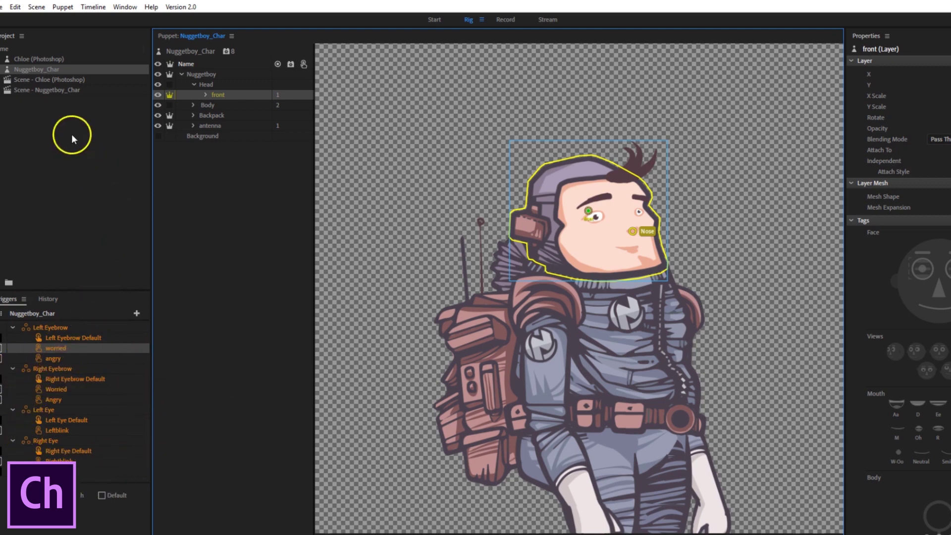
# Open Scene - Nuggetboy_Char and set the character's rest pose from the camera
pyautogui.doubleClick(55, 89)
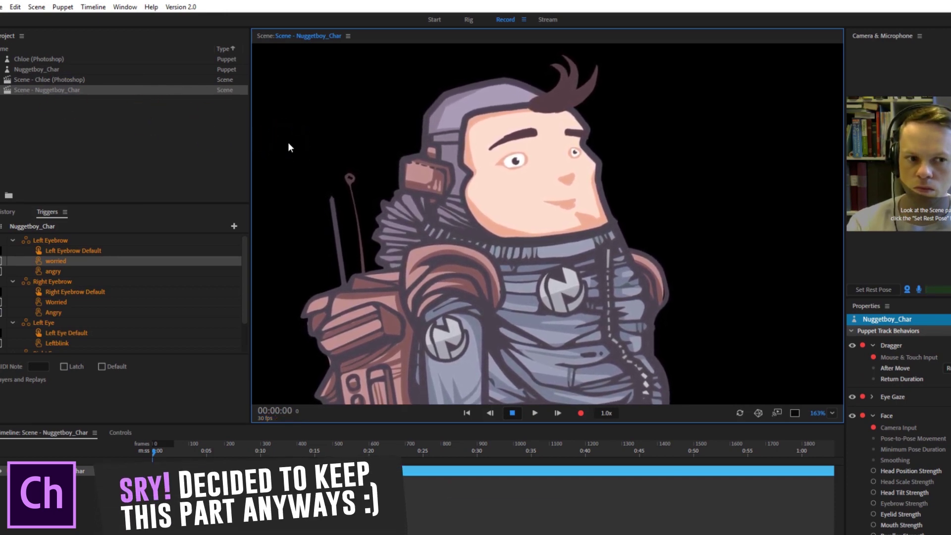
pyautogui.click(875, 291)
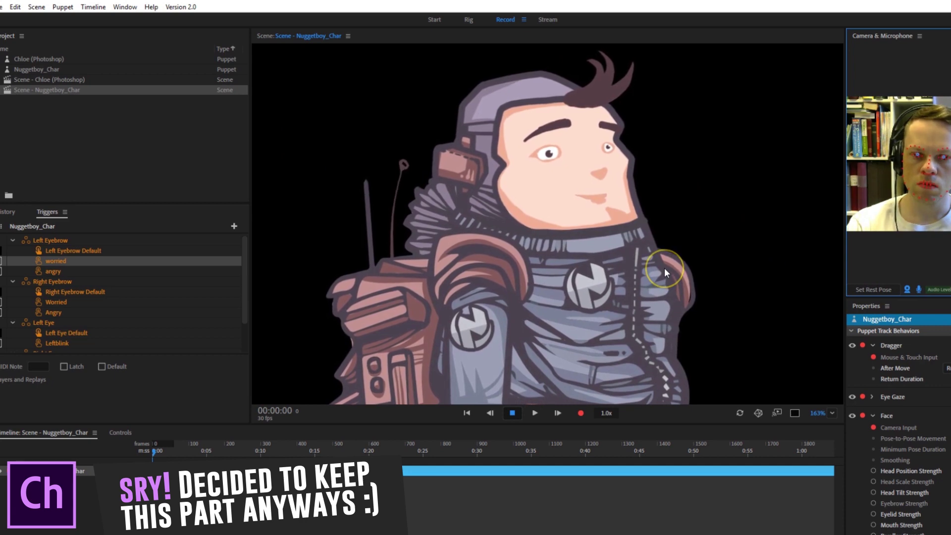
pyautogui.moveTo(664, 267); pyautogui.dragTo(378, 239)
# Reopen the Nuggetboy_Char puppet for rigging and delete all of its triggers, including the eyebrow and eye swap sets
pyautogui.doubleClick(37, 70)
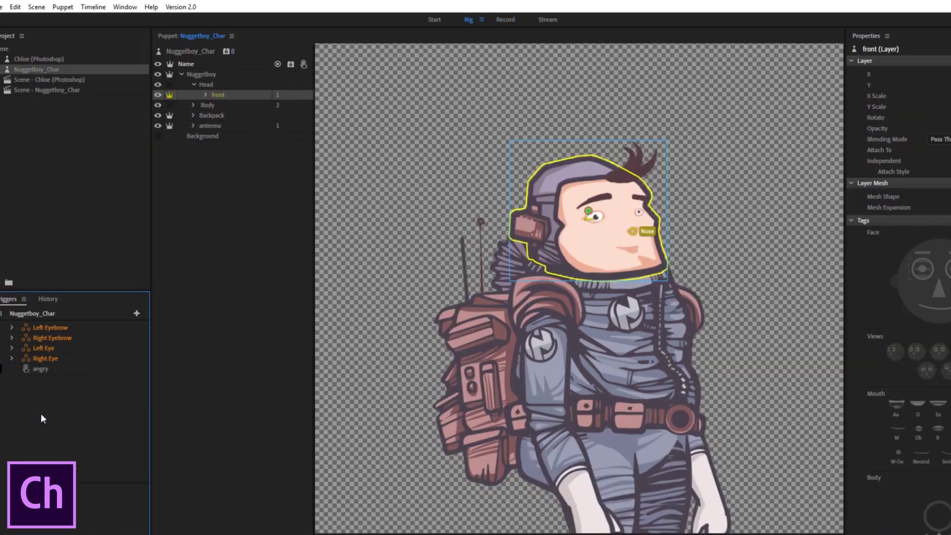
pyautogui.click(39, 369)
pyautogui.moveTo(51, 329); pyautogui.dragTo(52, 329)
pyautogui.press('Delete')
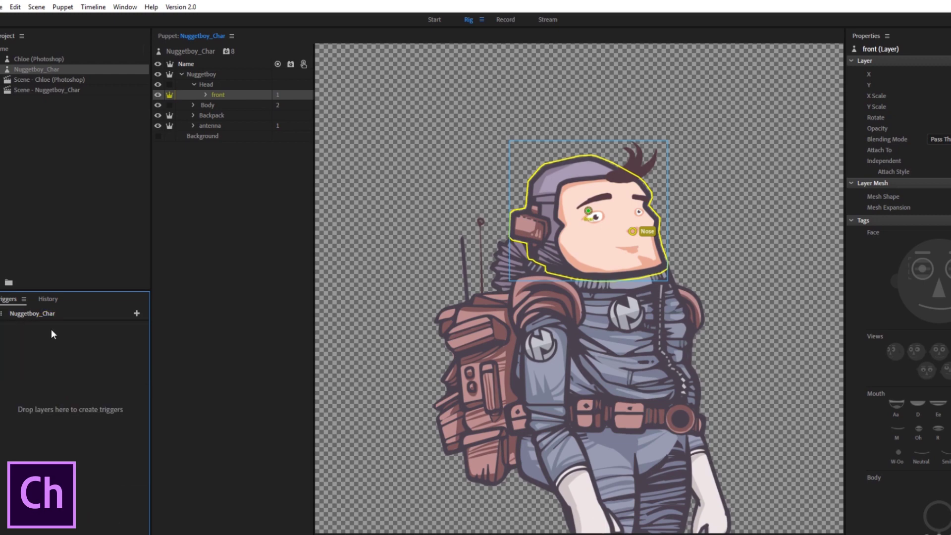
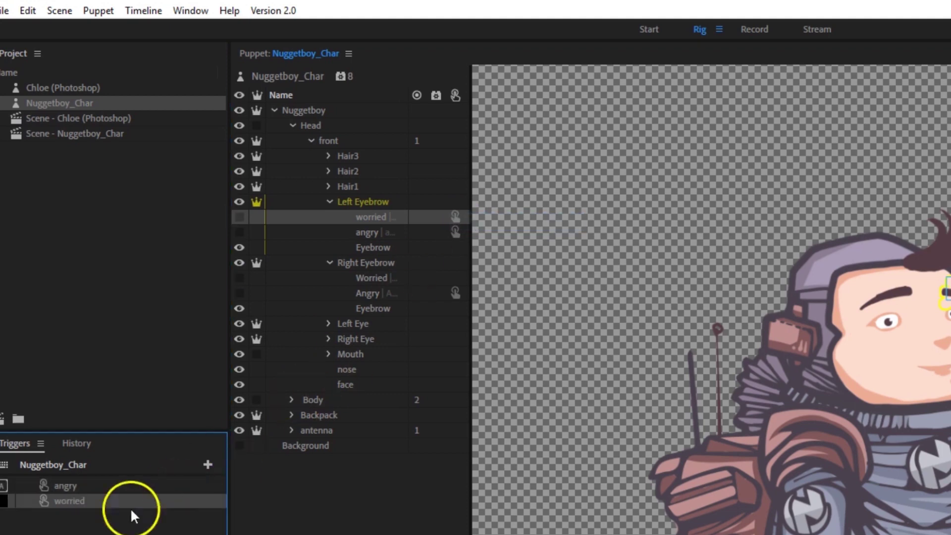
# Assign the W key to the worried trigger and add the Right Eyebrow's Worried layer to it
pyautogui.click(4, 502)
pyautogui.click(87, 501)
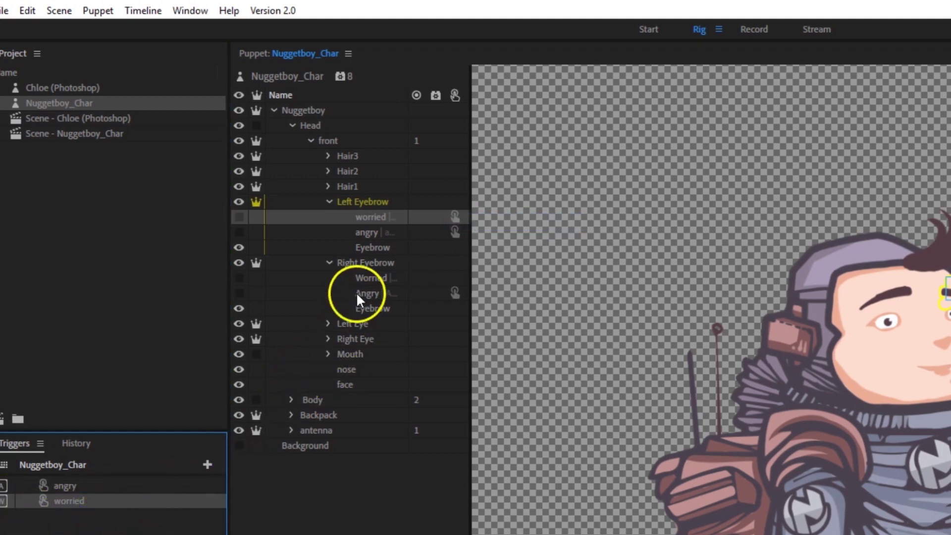
pyautogui.moveTo(379, 283); pyautogui.dragTo(71, 503)
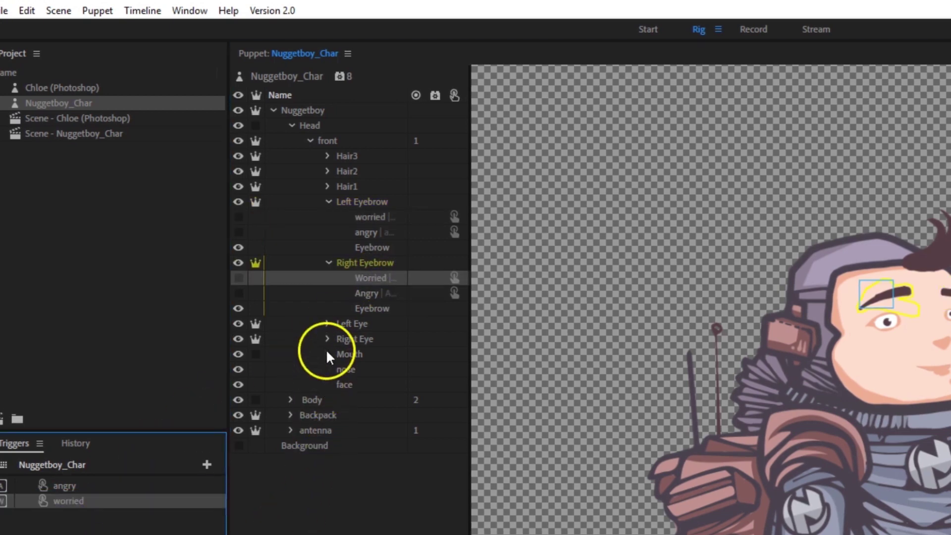
# Expand the Left Eye and Right Eye groups, create a trigger from the Leftblink layer and assign it the B key
pyautogui.click(327, 323)
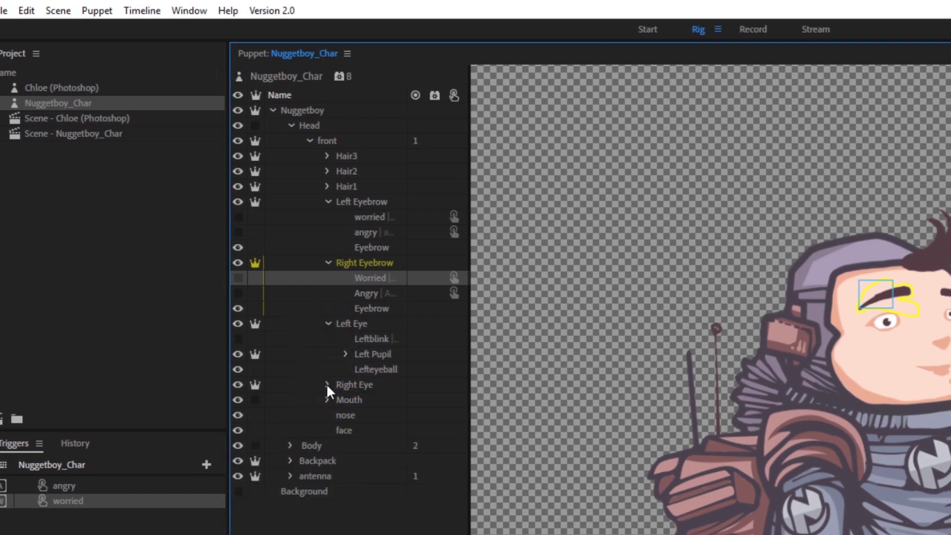
pyautogui.click(327, 384)
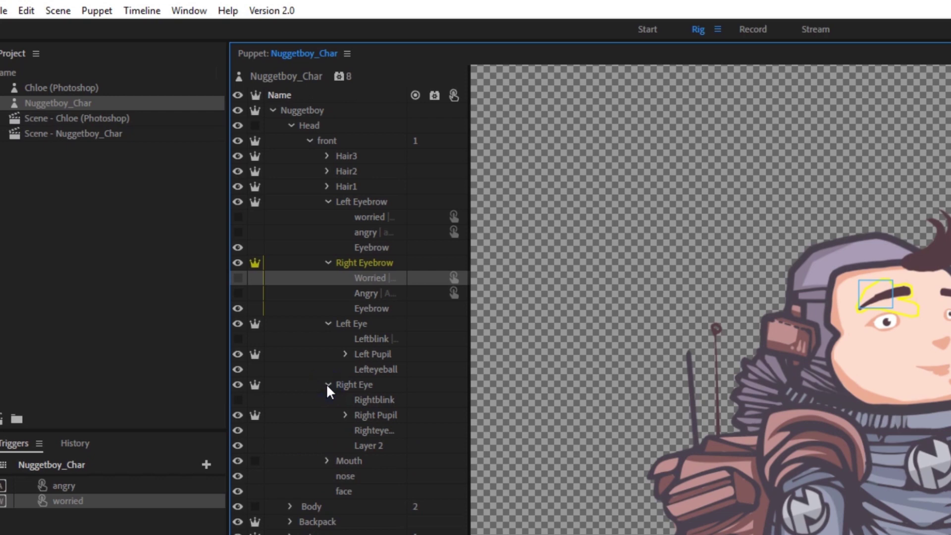
pyautogui.click(347, 413)
pyautogui.rightClick(448, 340)
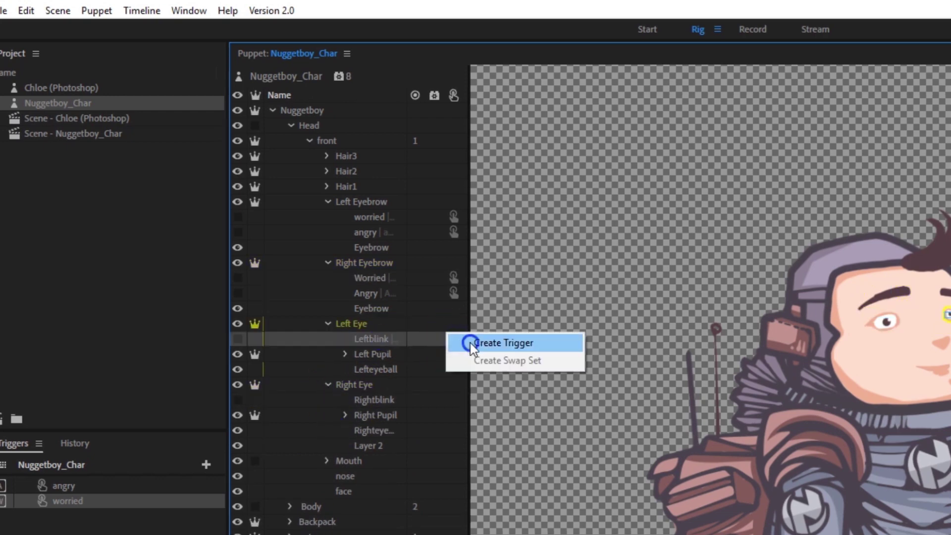
pyautogui.click(470, 343)
pyautogui.click(4, 518)
pyautogui.write('b')
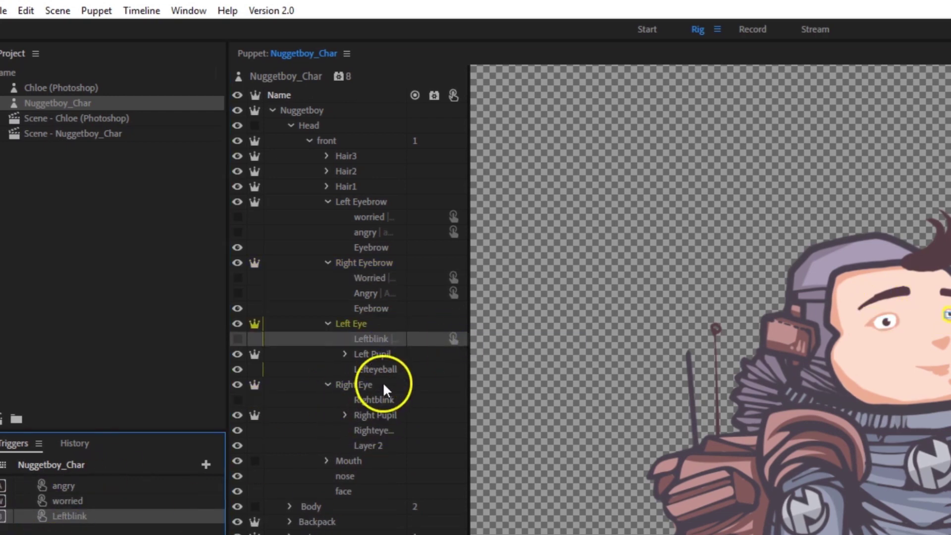
# Add the Rightblink layer to the Leftblink trigger and rename the trigger Blink
pyautogui.moveTo(379, 399); pyautogui.dragTo(75, 517)
pyautogui.doubleClick(75, 516)
pyautogui.write('Blink')
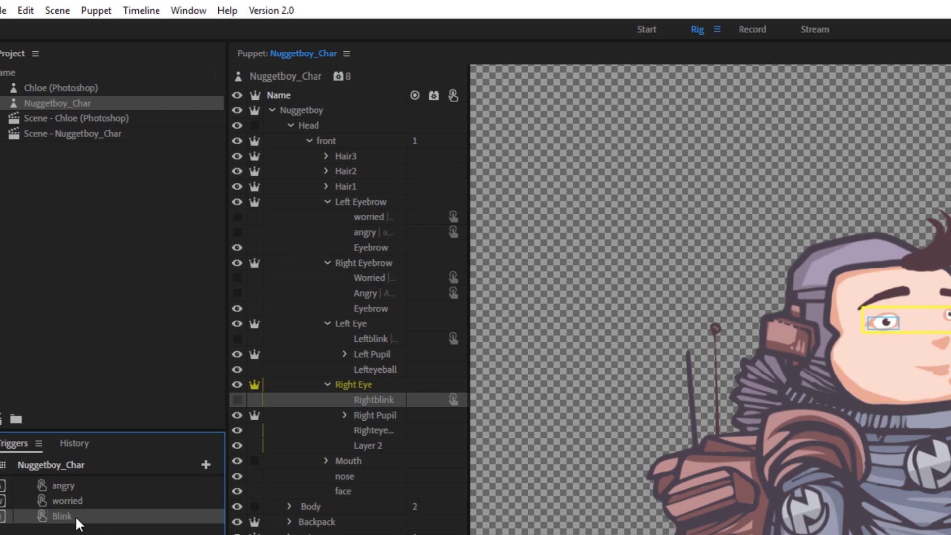
pyautogui.press('Return')
# Open Scene - Nuggetboy_Char to preview the triggers, then return to the puppet's rig and select the Blink trigger
pyautogui.click(82, 133)
pyautogui.doubleClick(83, 132)
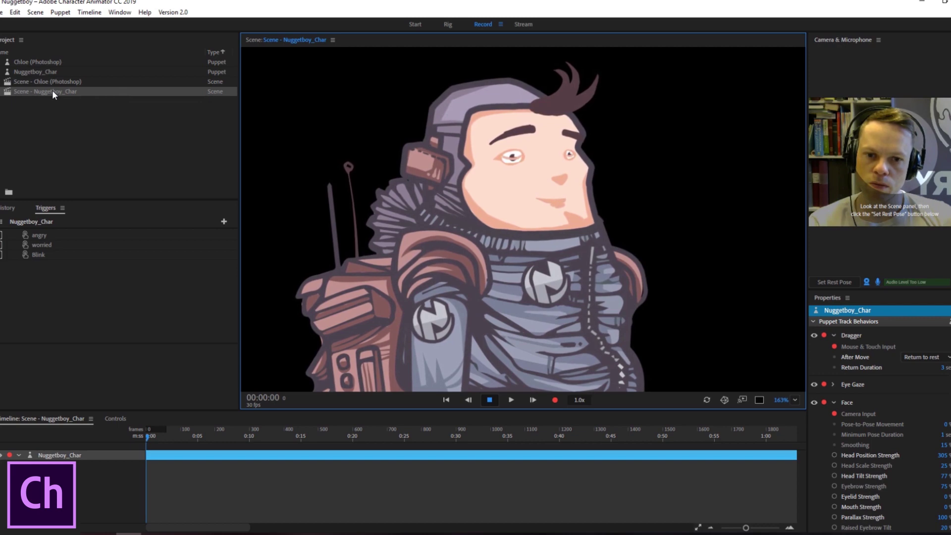
pyautogui.doubleClick(49, 72)
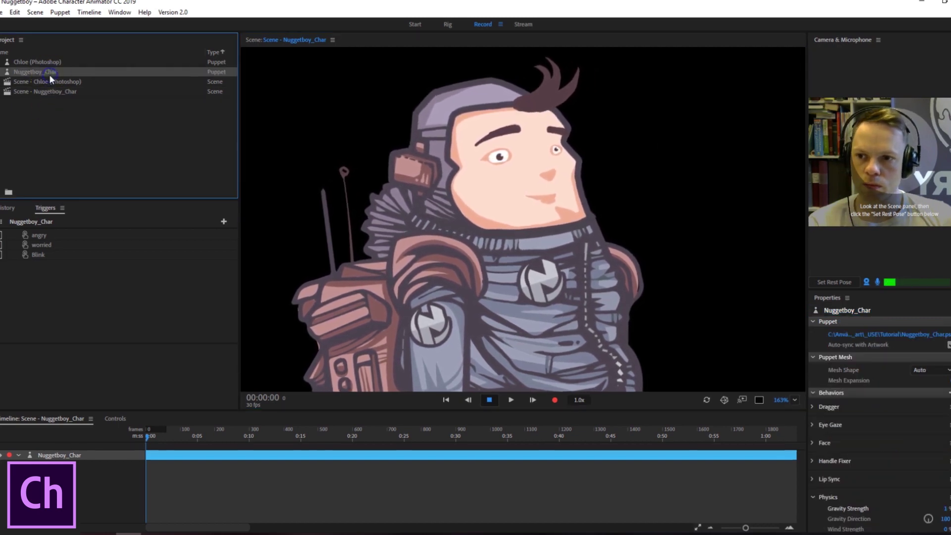
pyautogui.click(37, 337)
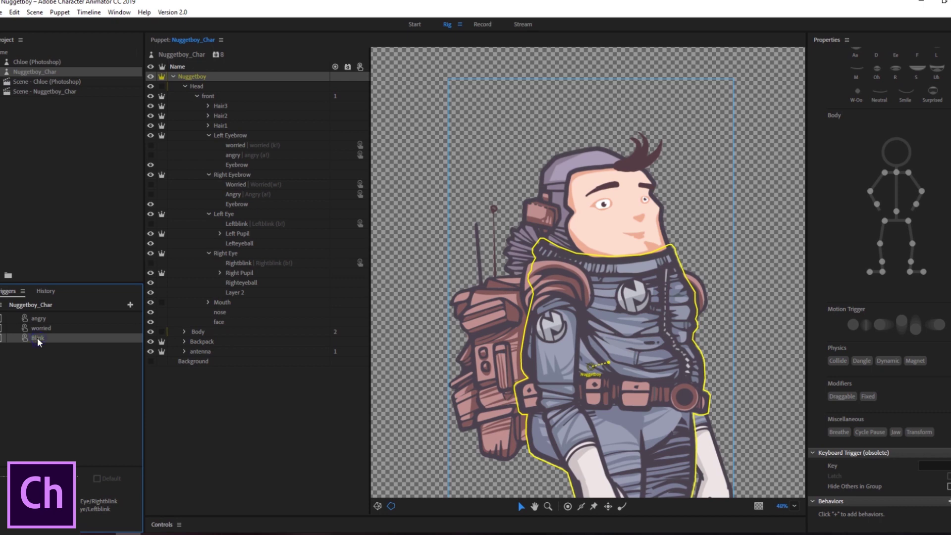
# Check the eyebrow trigger layers and enable Hide Others in Group for the Rightblink and Leftblink layers
pyautogui.click(234, 136)
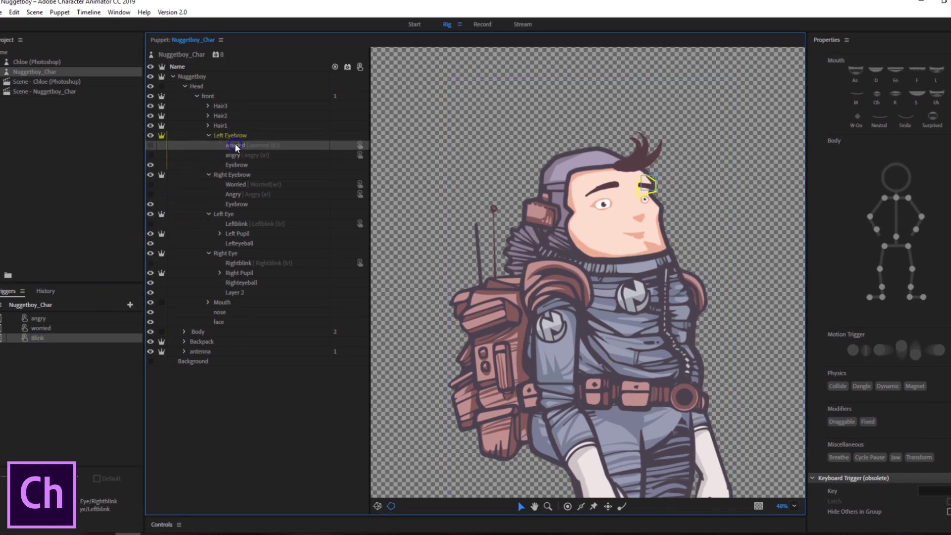
pyautogui.click(241, 154)
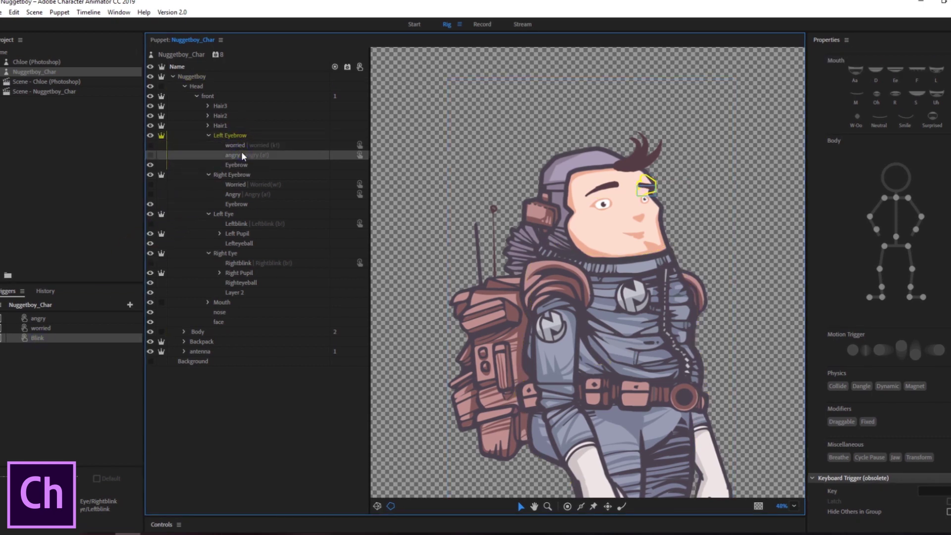
pyautogui.click(237, 183)
pyautogui.click(238, 194)
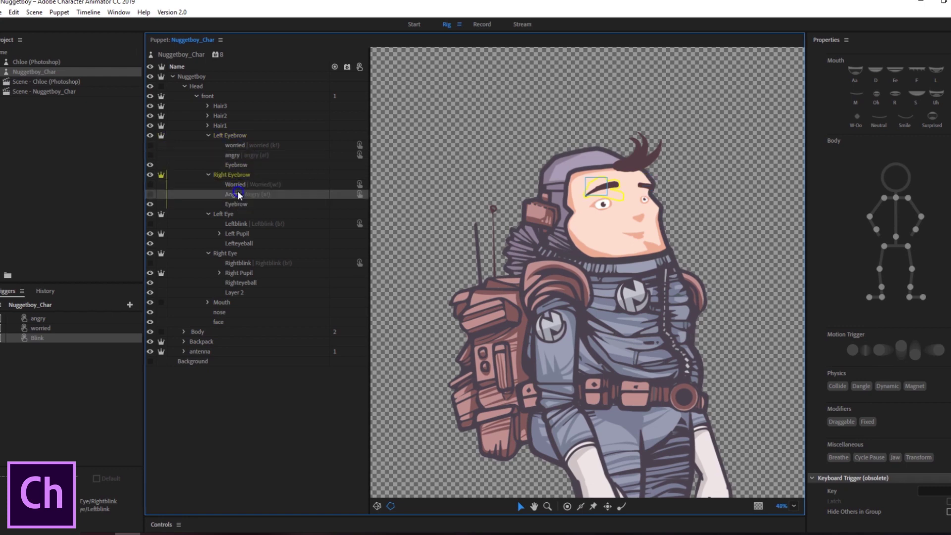
pyautogui.click(243, 263)
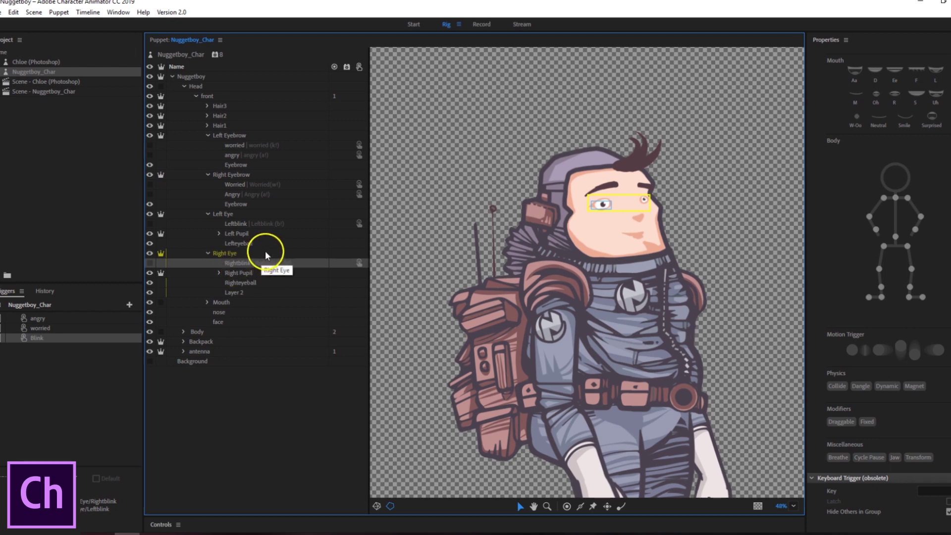
pyautogui.click(245, 226)
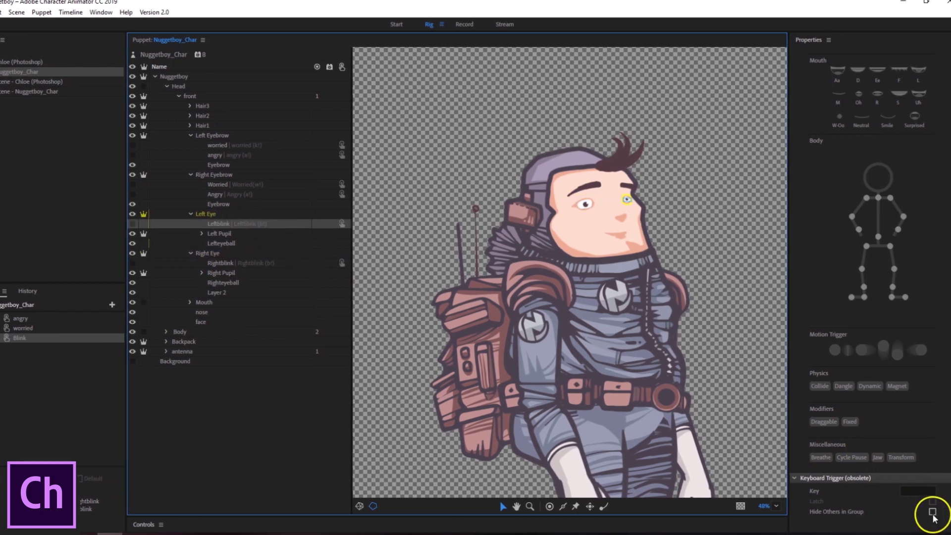
pyautogui.click(948, 511)
pyautogui.click(933, 512)
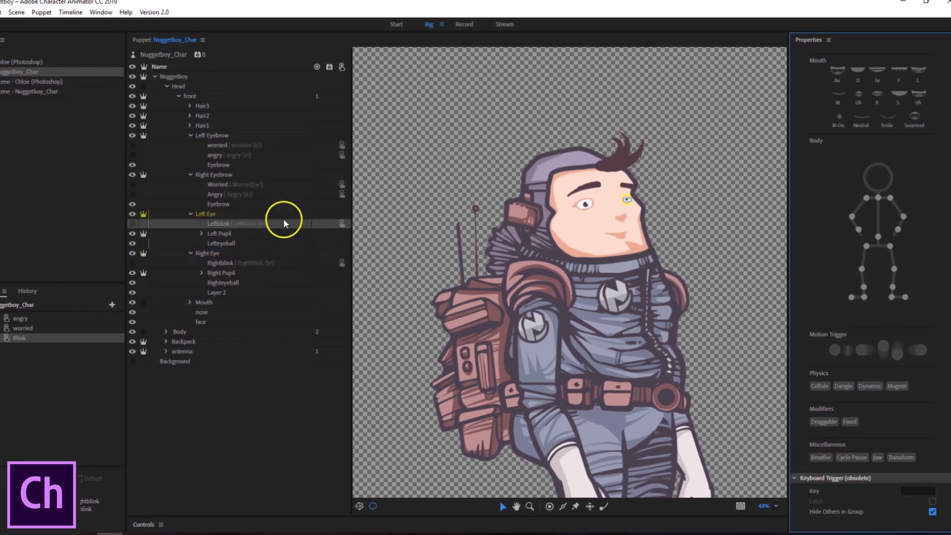
# Enable Hide Others in Group for the worried and angry layers of both the Right Eyebrow and Left Eyebrow
pyautogui.click(217, 184)
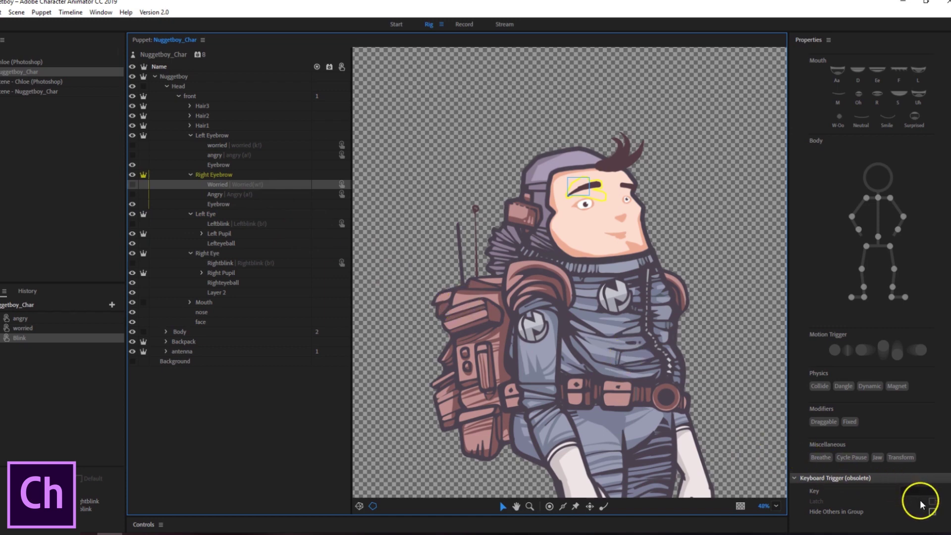
pyautogui.click(932, 512)
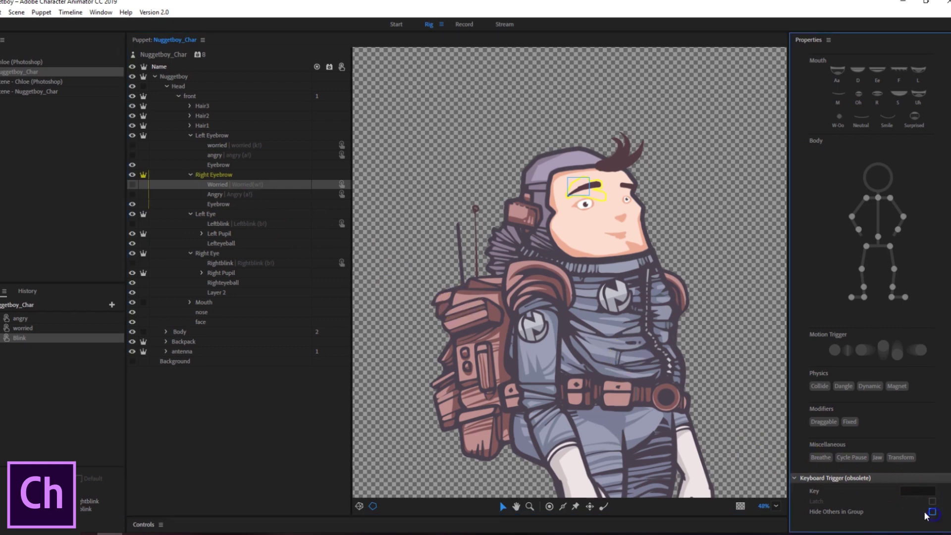
pyautogui.click(216, 195)
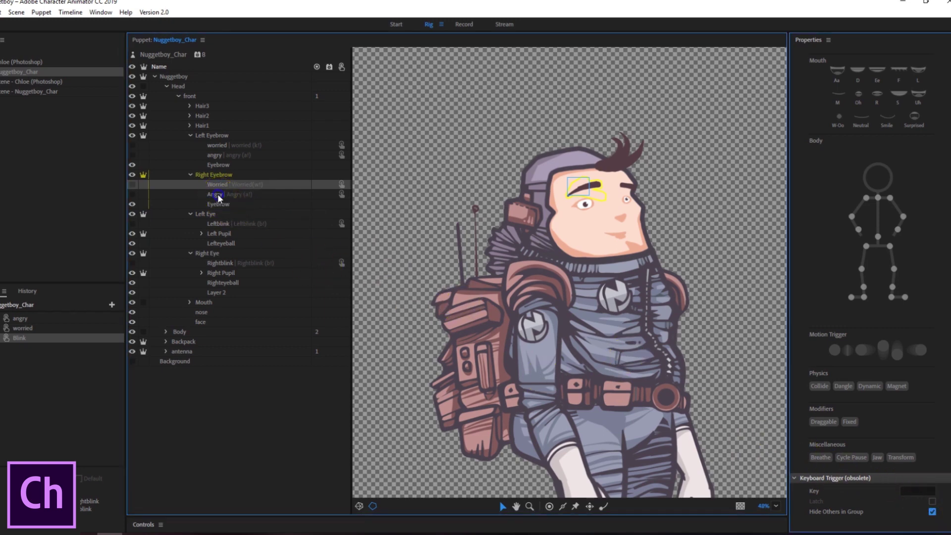
pyautogui.click(932, 512)
pyautogui.click(221, 146)
pyautogui.keyDown('shift'); pyautogui.click(222, 154); pyautogui.keyUp('shift')
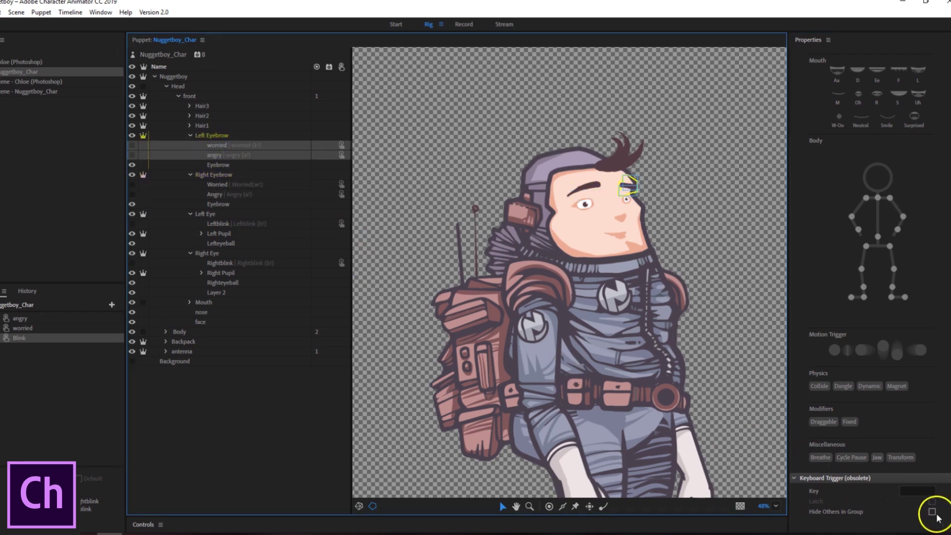
pyautogui.click(932, 512)
pyautogui.click(236, 166)
pyautogui.click(239, 144)
# Open Scene - Nuggetboy_Char and set the character's rest pose from the camera
pyautogui.doubleClick(29, 92)
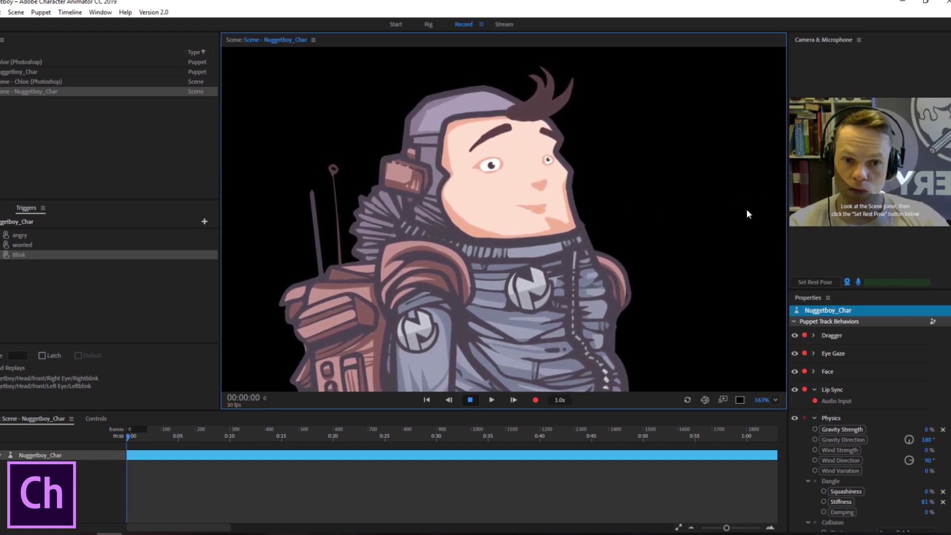
pyautogui.click(805, 283)
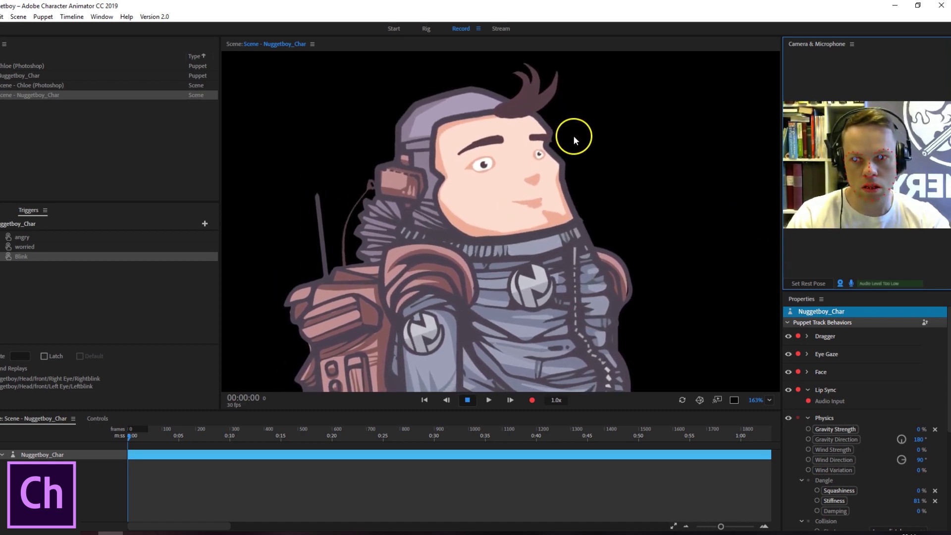
# Reopen the Nuggetboy_Char puppet, move Hair2's origin to the root of the strand and add a Dangle handle at its tip
pyautogui.doubleClick(28, 77)
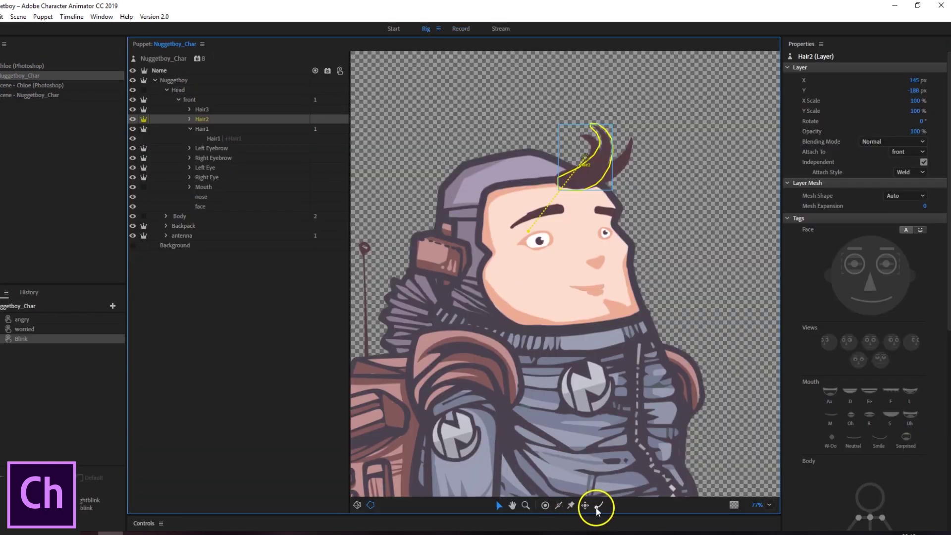
pyautogui.moveTo(554, 176)
pyautogui.mouseDown()
pyautogui.moveTo(587, 159)
pyautogui.moveTo(562, 183)
pyautogui.mouseUp()
pyautogui.click(599, 506)
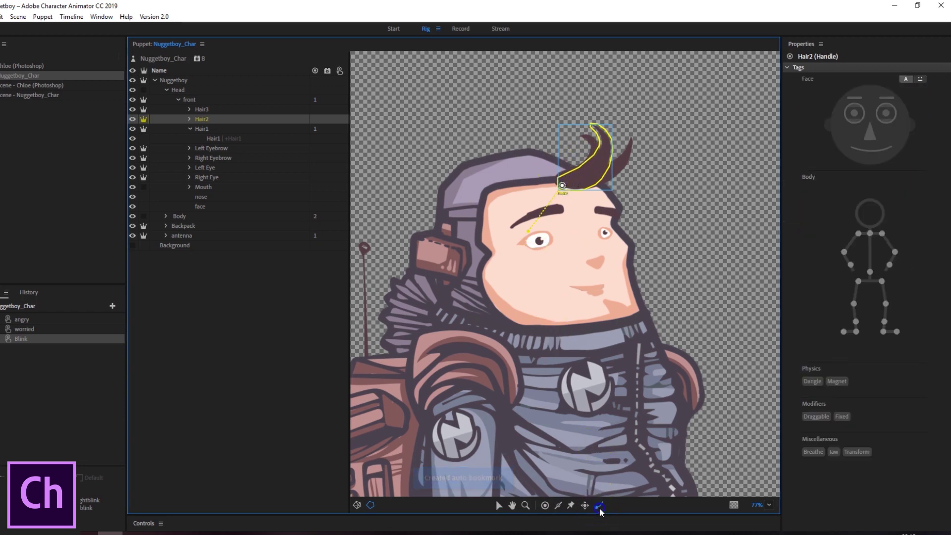
pyautogui.click(594, 124)
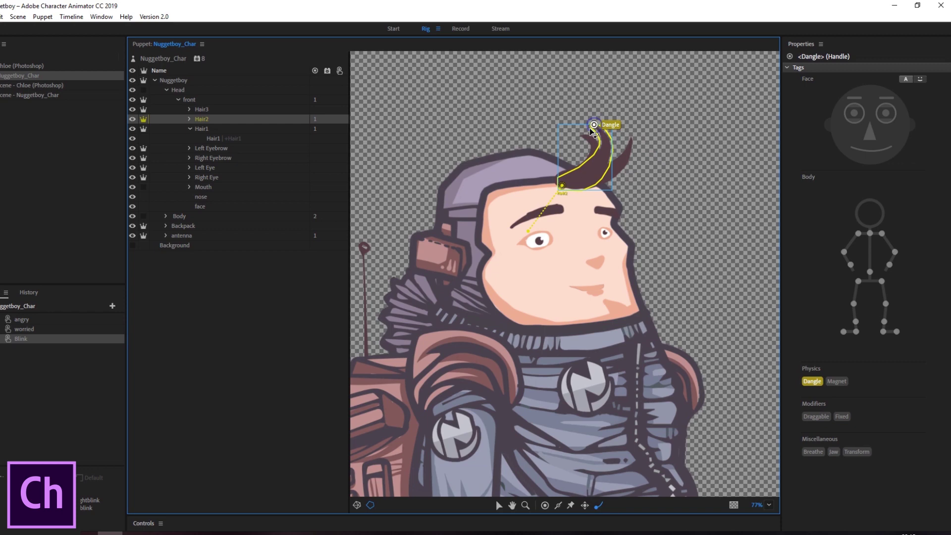
# Move Hair3's origin to the root of the strand and add a Dangle handle at its tip
pyautogui.click(227, 109)
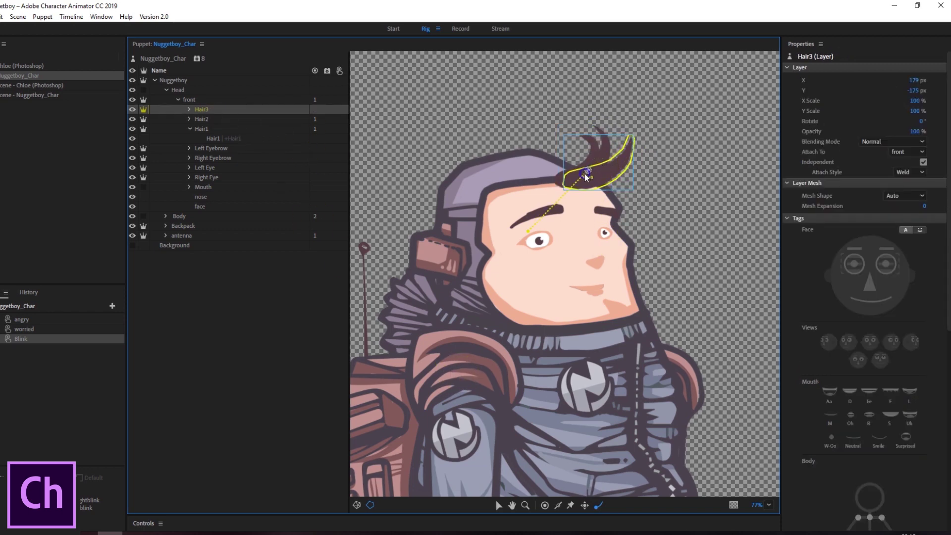
pyautogui.click(568, 183)
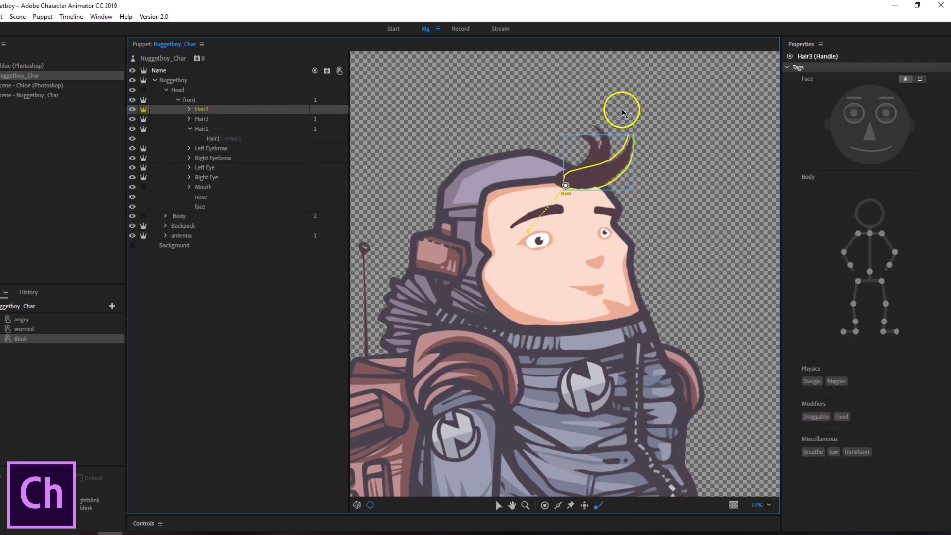
pyautogui.click(632, 138)
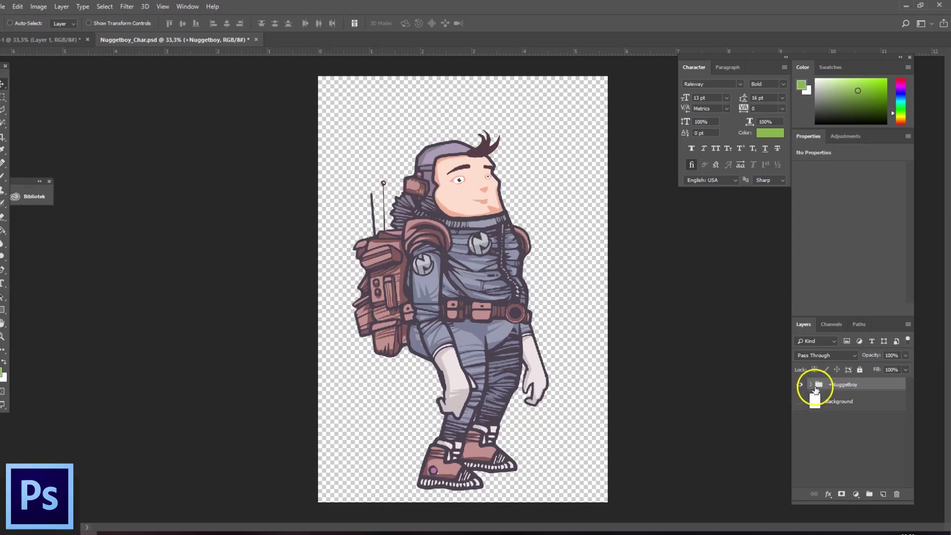
# In Photoshop's Nuggetboy_Char.psd, move the Head group below the Body group inside +Nuggetboy and save the file
pyautogui.click(811, 384)
pyautogui.click(819, 397)
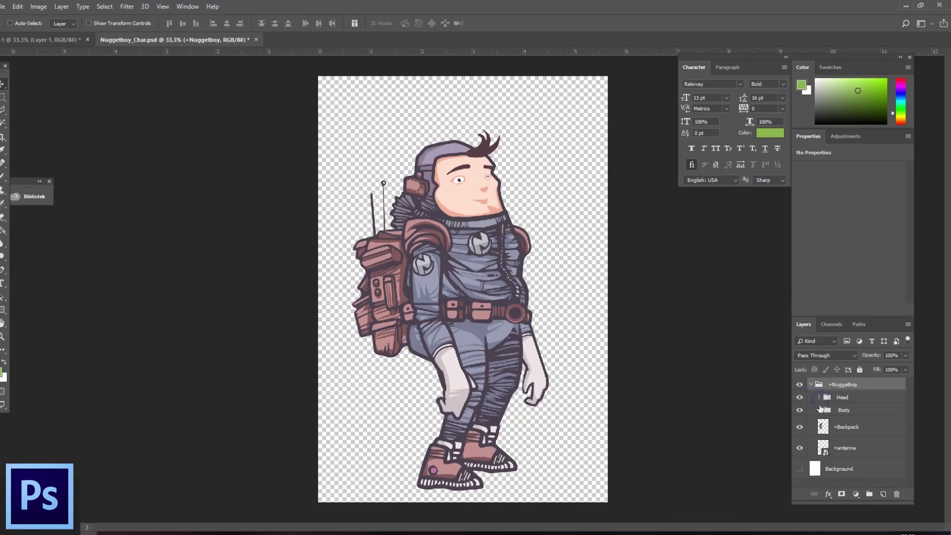
pyautogui.moveTo(831, 401); pyautogui.dragTo(833, 417)
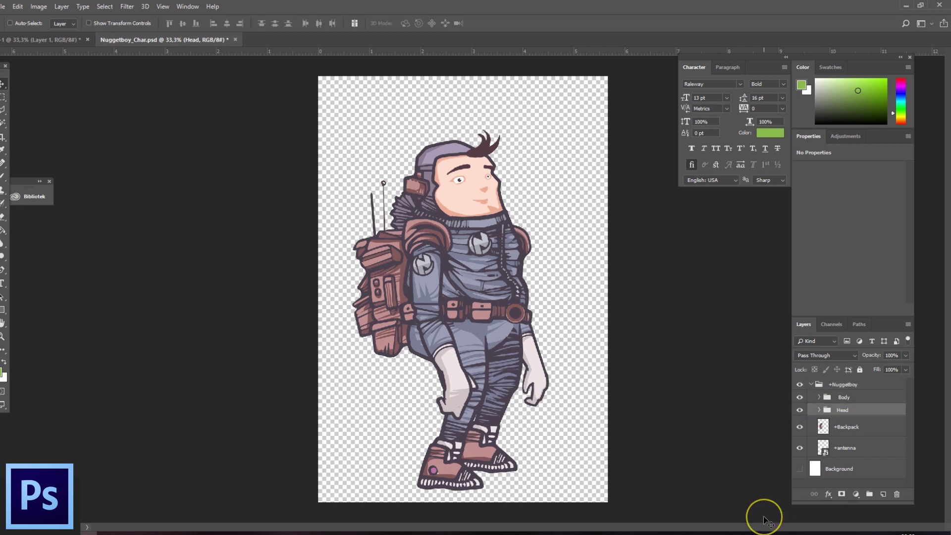
pyautogui.hotkey('ctrl', 's')
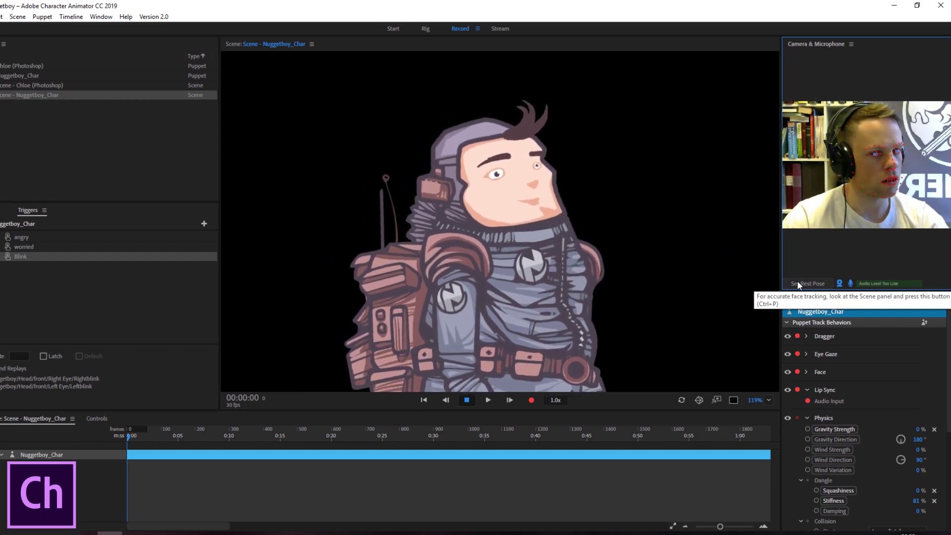
# Switch back to Character Animator and calibrate the updated character's rest pose from the camera
pyautogui.click(763, 281)
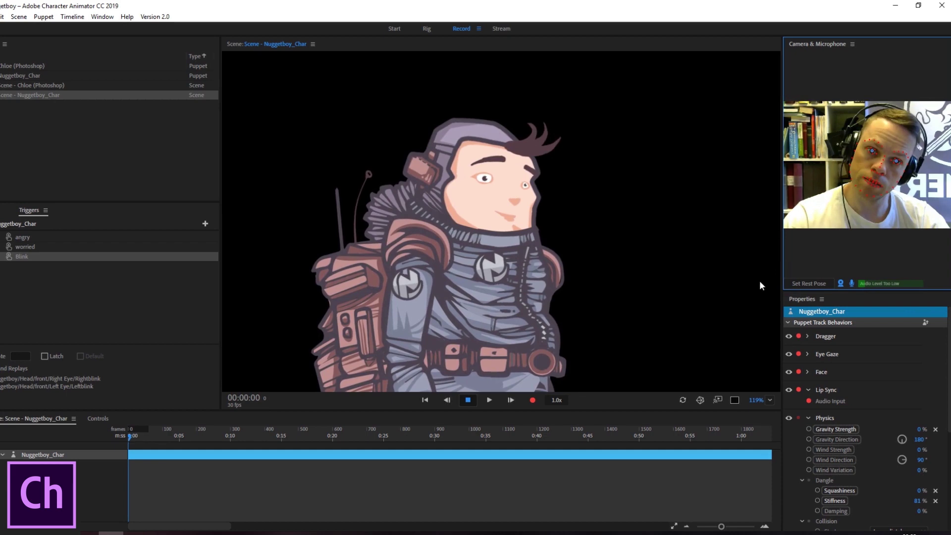
pyautogui.click(703, 312)
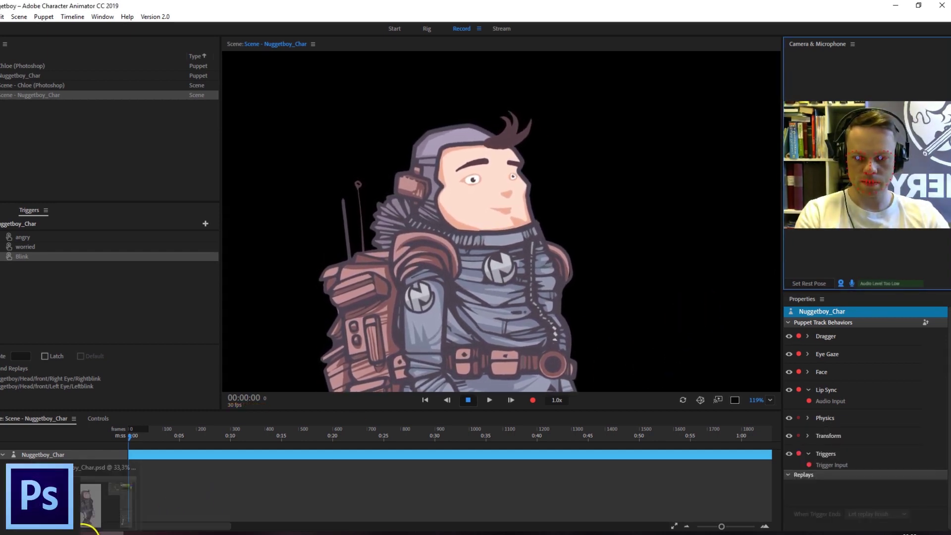
# Switch to Photoshop, duplicate the +front head group inside Head and rename the copy +leftquarter
pyautogui.click(92, 530)
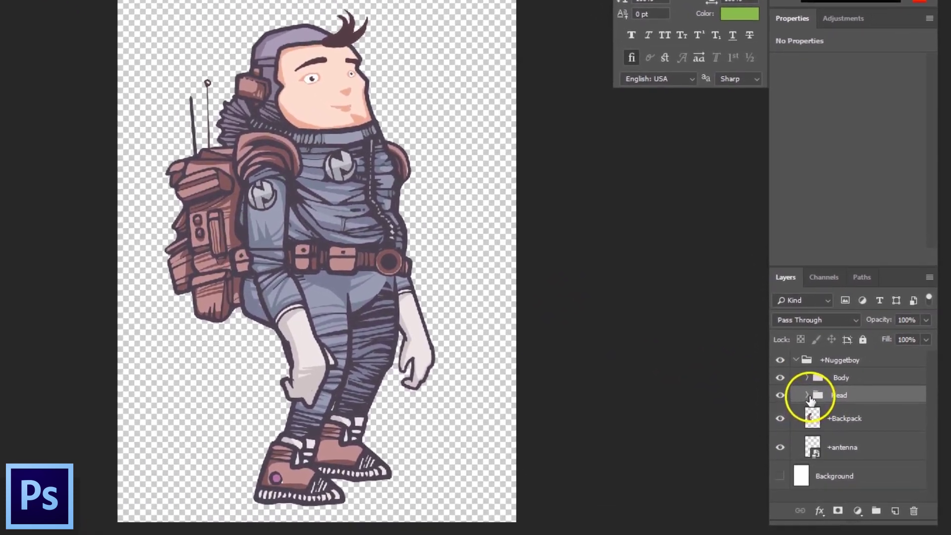
pyautogui.click(808, 395)
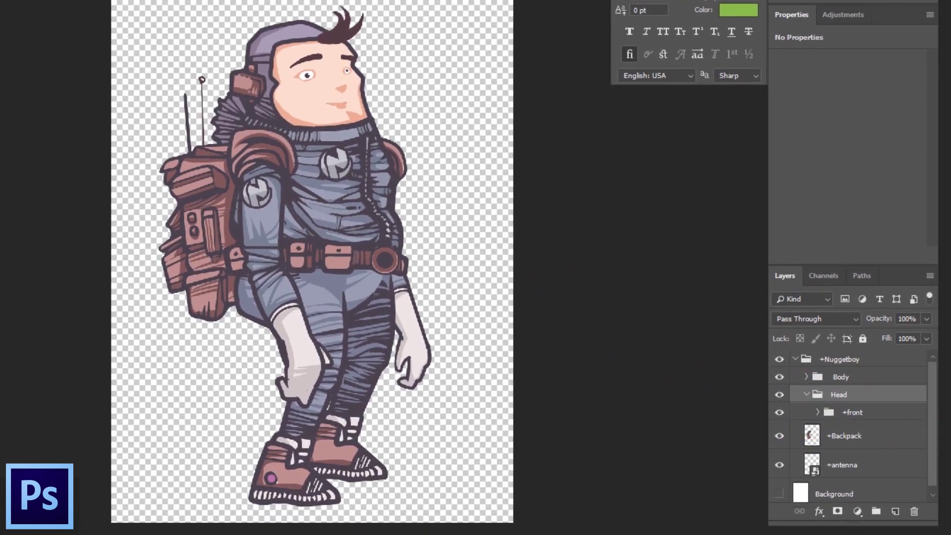
pyautogui.click(850, 414)
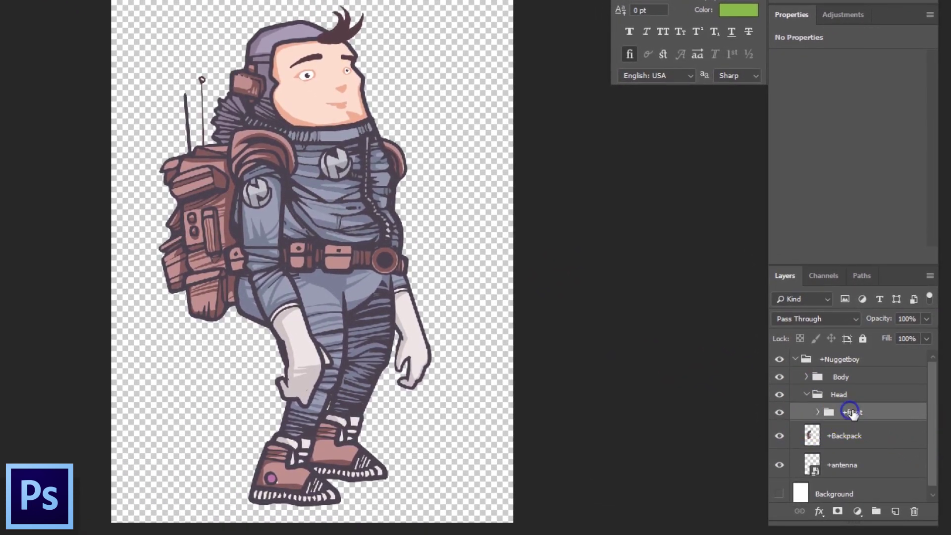
pyautogui.moveTo(868, 414); pyautogui.dragTo(895, 511)
pyautogui.doubleClick(863, 411)
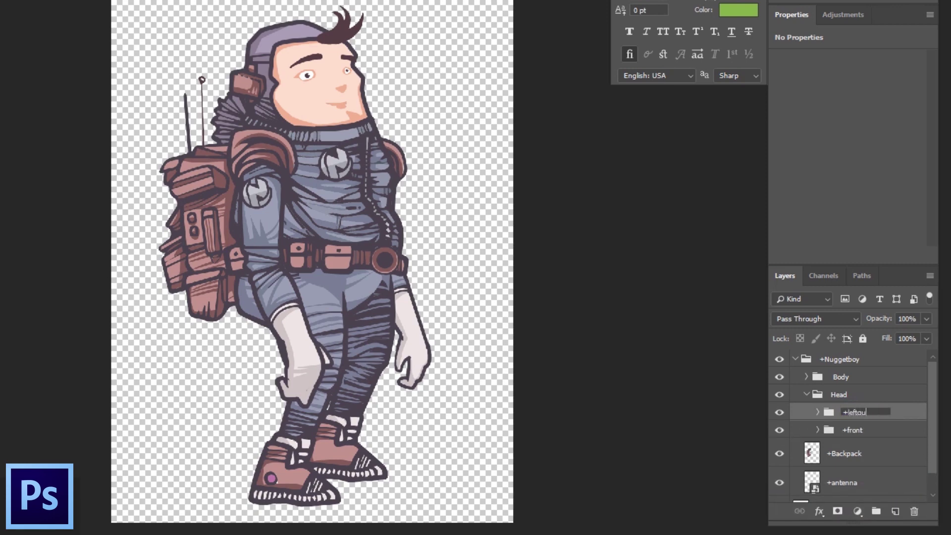
pyautogui.press('Return')
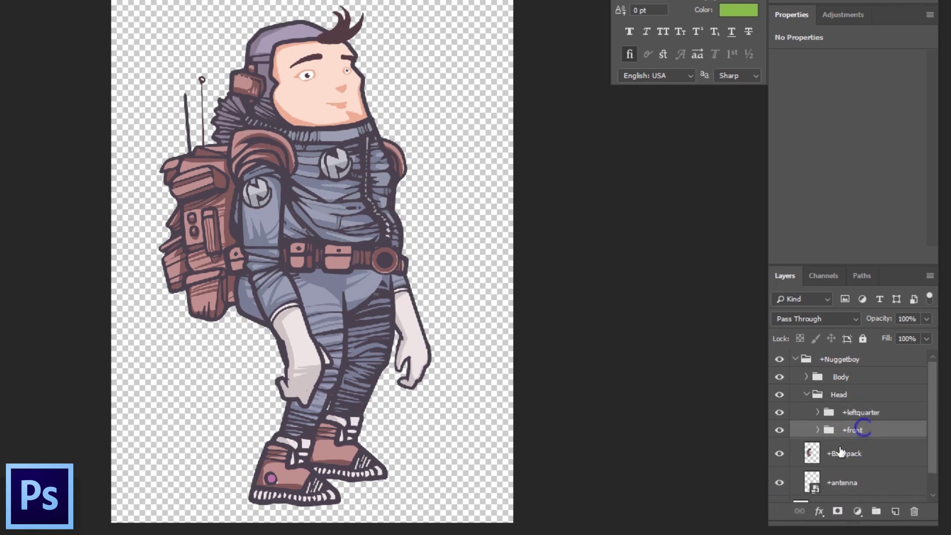
pyautogui.click(867, 384)
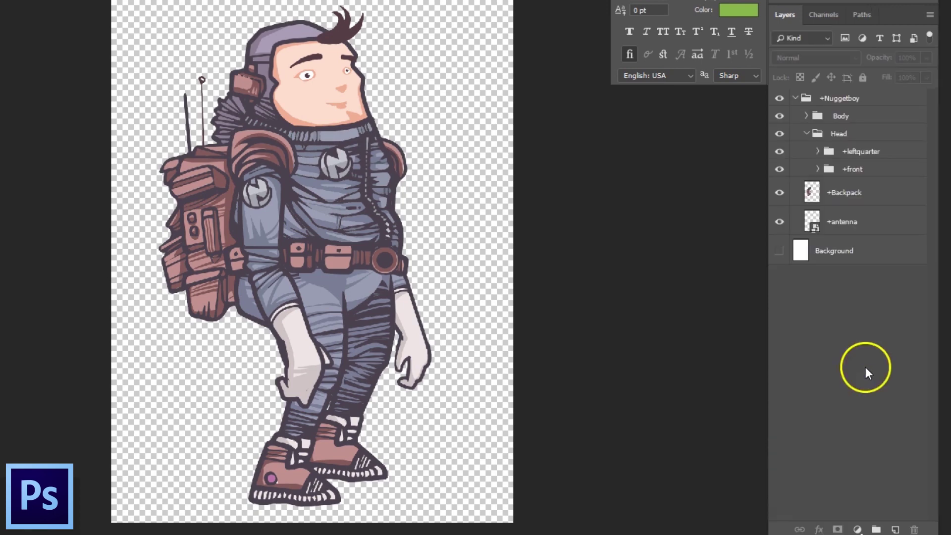
# In the +leftquarter group, shift the hair, eyebrows, eyes, nose, mouth and chin shadow slightly toward the earpiece side of the head
pyautogui.click(818, 151)
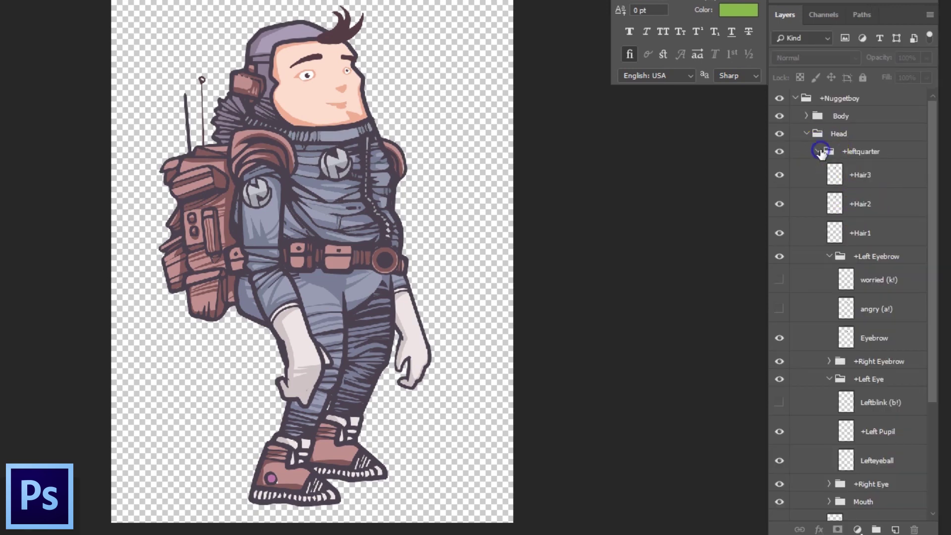
pyautogui.click(828, 256)
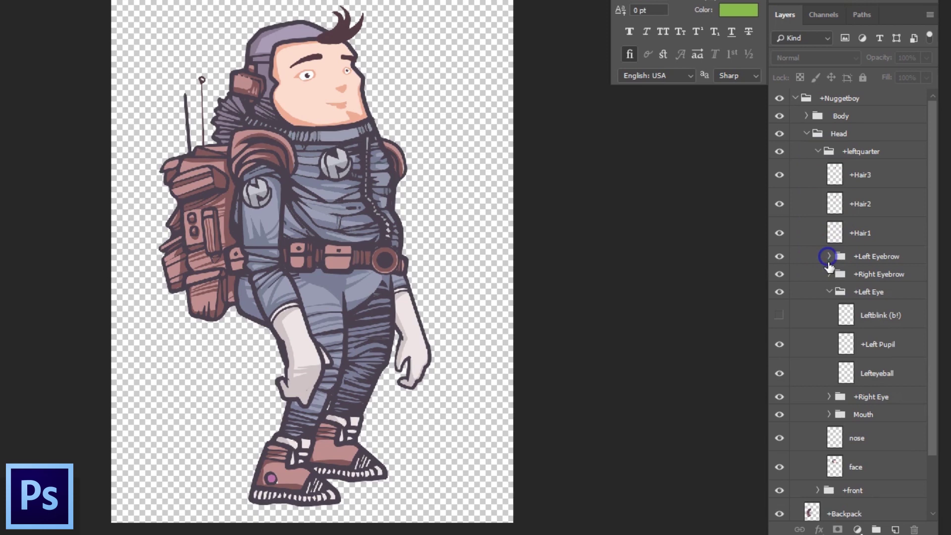
pyautogui.click(825, 292)
pyautogui.click(829, 292)
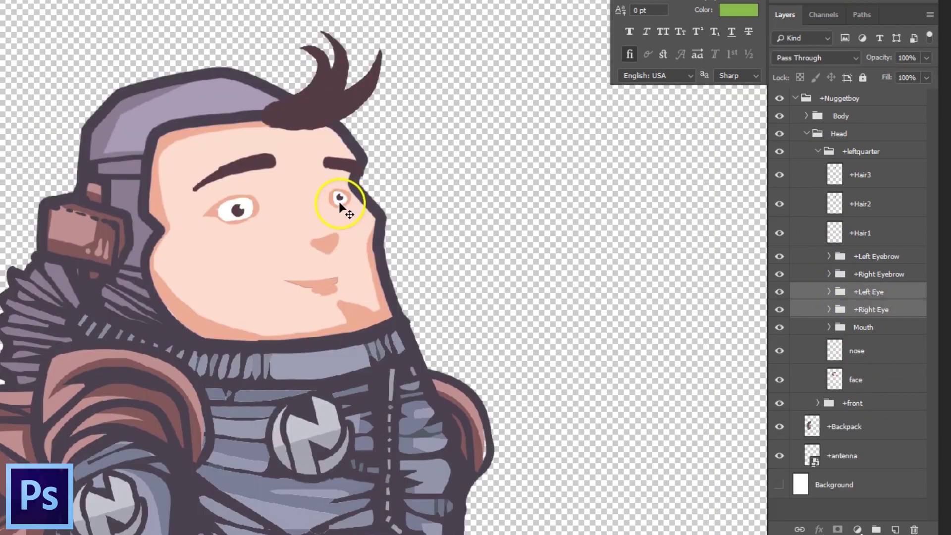
pyautogui.moveTo(340, 204); pyautogui.dragTo(330, 206)
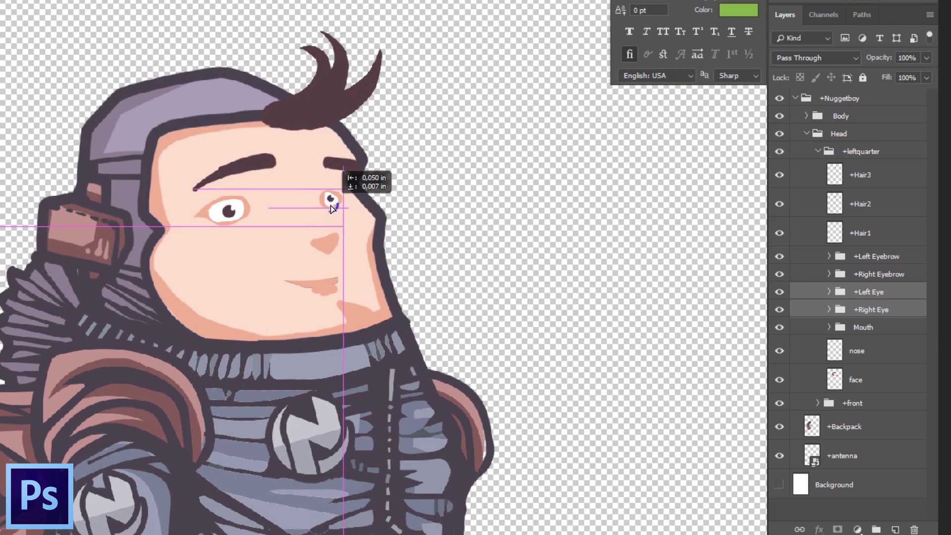
pyautogui.moveTo(339, 255); pyautogui.dragTo(333, 256)
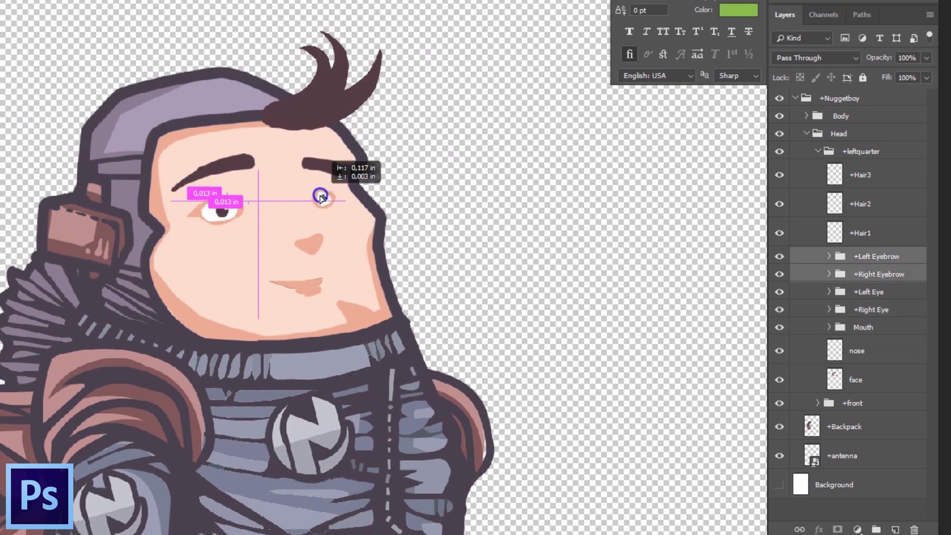
pyautogui.click(350, 297)
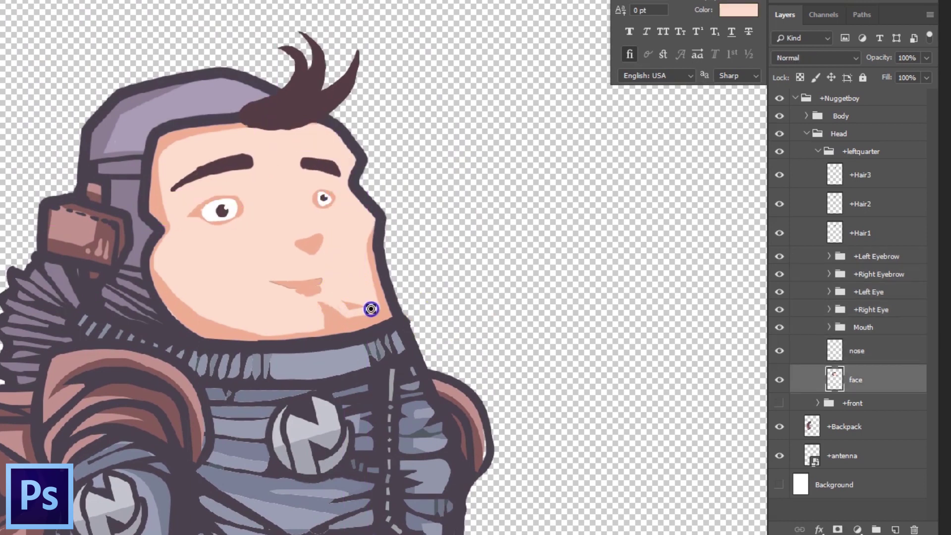
# On the +leftquarter face layer, select the rear edge of the face with the helmet side and shift it slightly outward toward the backpack
pyautogui.moveTo(186, 145)
pyautogui.mouseDown()
pyautogui.moveTo(117, 124)
pyautogui.moveTo(95, 270)
pyautogui.moveTo(140, 319)
pyautogui.moveTo(219, 340)
pyautogui.moveTo(172, 204)
pyautogui.mouseUp()
pyautogui.click(189, 150)
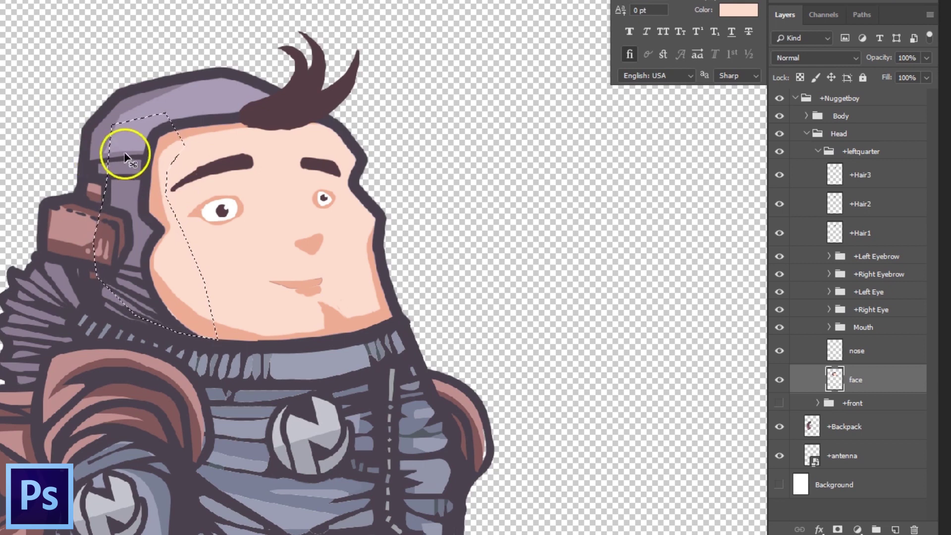
pyautogui.hotkey('ctrl', 'Return')
pyautogui.press('Delete')
pyautogui.hotkey('ctrl', 'd')
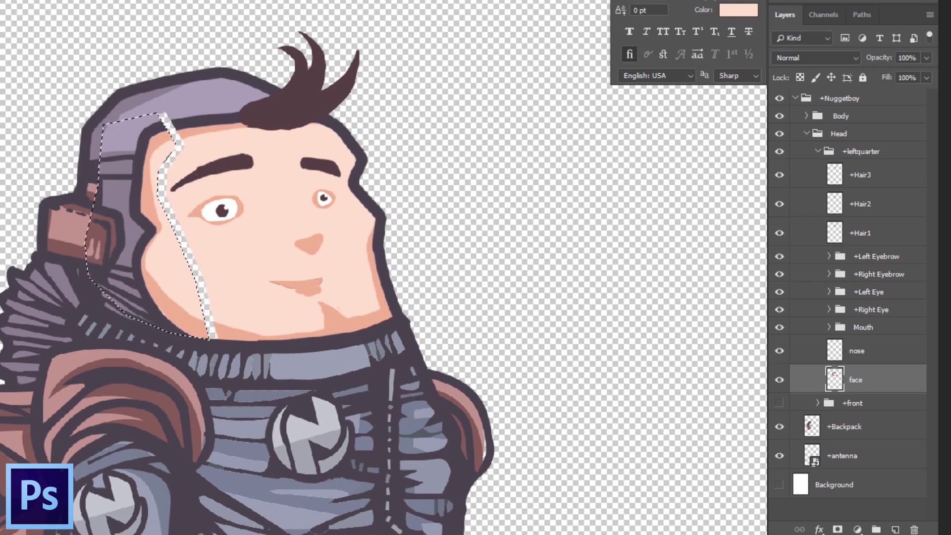
# Brush over the gap running down the face with the sampled light skin colour (RGB 254, 219, 206)
pyautogui.click(1, 258)
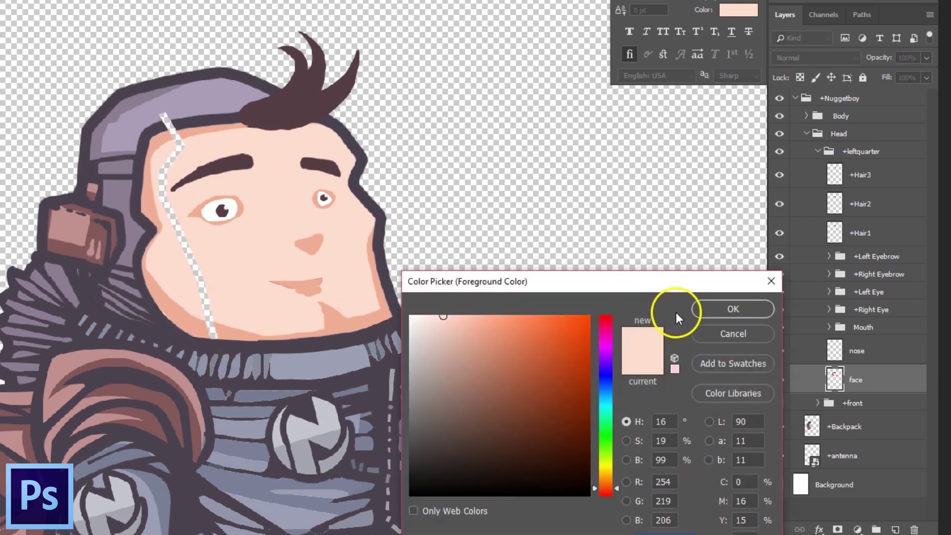
pyautogui.click(723, 309)
pyautogui.rightClick(271, 273)
pyautogui.click(251, 268)
pyautogui.press('b')
pyautogui.rightClick(238, 273)
pyautogui.click(293, 275)
pyautogui.moveTo(207, 306); pyautogui.dragTo(217, 311)
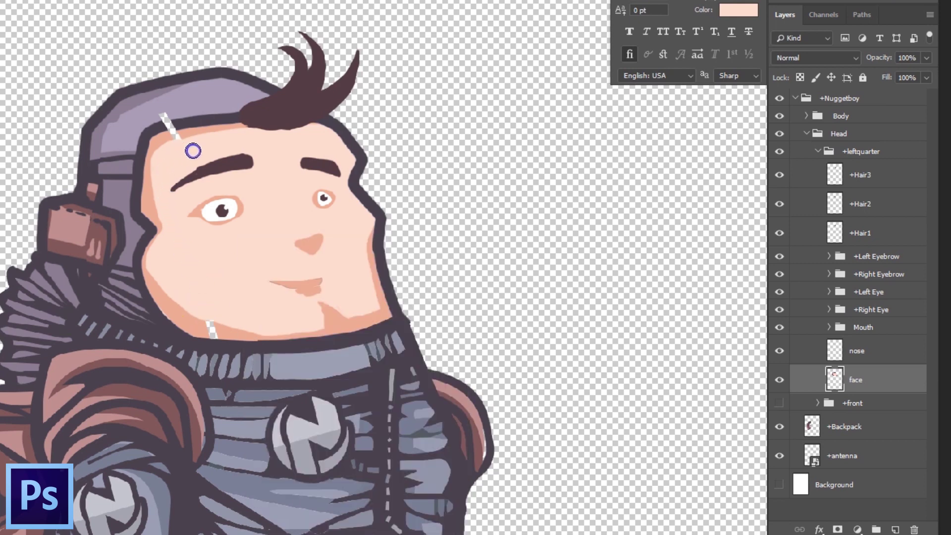
# Sample the darker skin shade (RGB 237, 172, 149) and fill the remaining gaps in the forehead and jaw shading
pyautogui.click(131, 297)
pyautogui.click(265, 330)
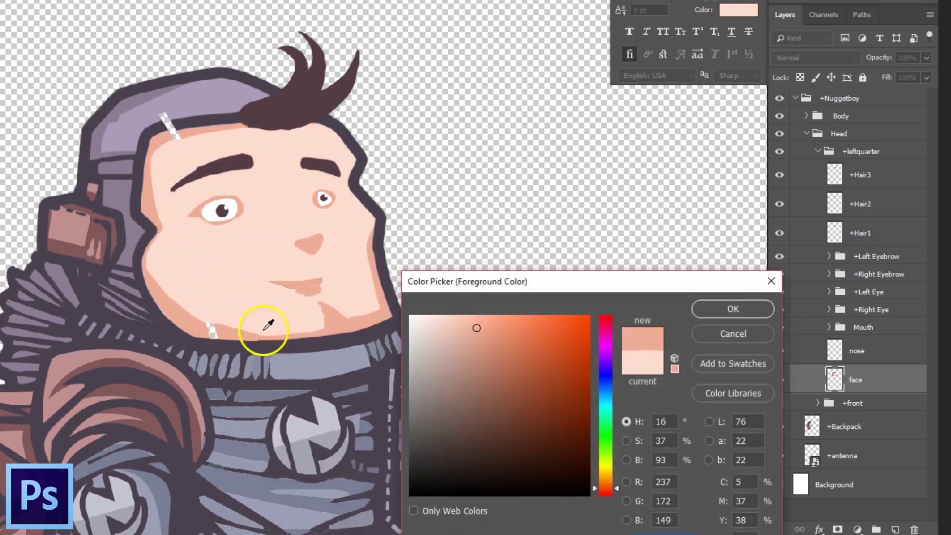
pyautogui.click(708, 310)
pyautogui.moveTo(168, 137); pyautogui.dragTo(193, 130)
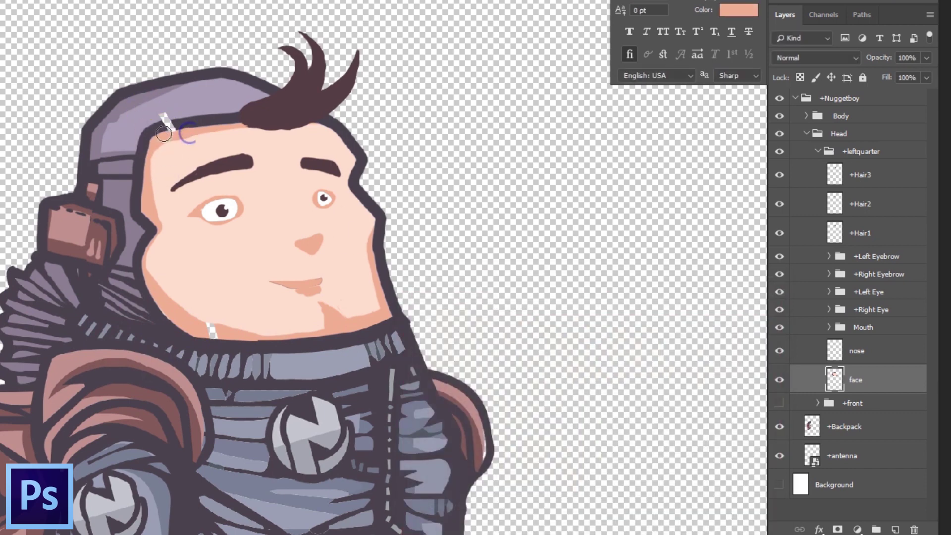
pyautogui.moveTo(222, 335); pyautogui.dragTo(210, 334)
# Fill the helmet gap above the forehead with sampled helmet purple and restore its outline with the sampled dark line colour
pyautogui.click(1, 259)
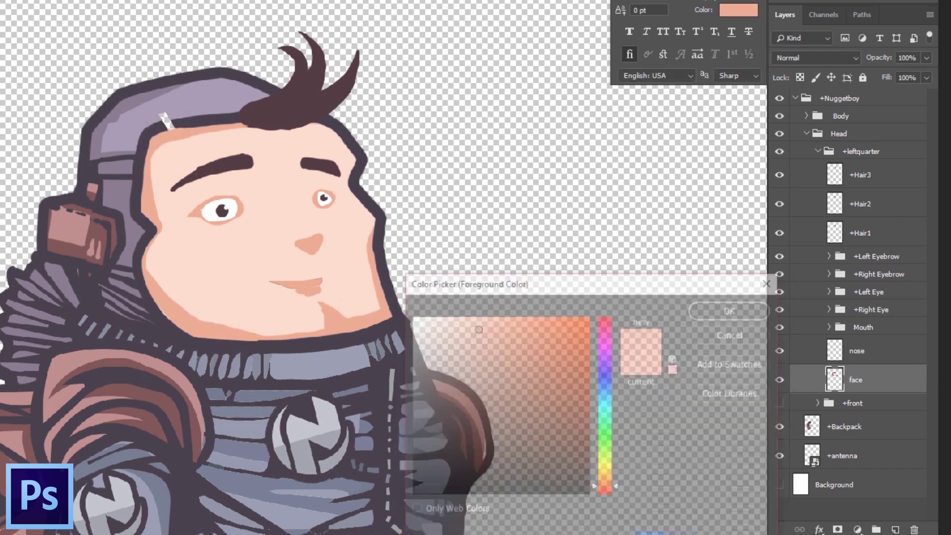
pyautogui.click(120, 133)
pyautogui.click(718, 310)
pyautogui.moveTo(143, 113)
pyautogui.mouseDown()
pyautogui.moveTo(152, 138)
pyautogui.moveTo(252, 170)
pyautogui.moveTo(163, 125)
pyautogui.mouseUp()
pyautogui.click(1, 259)
pyautogui.click(147, 135)
pyautogui.click(726, 310)
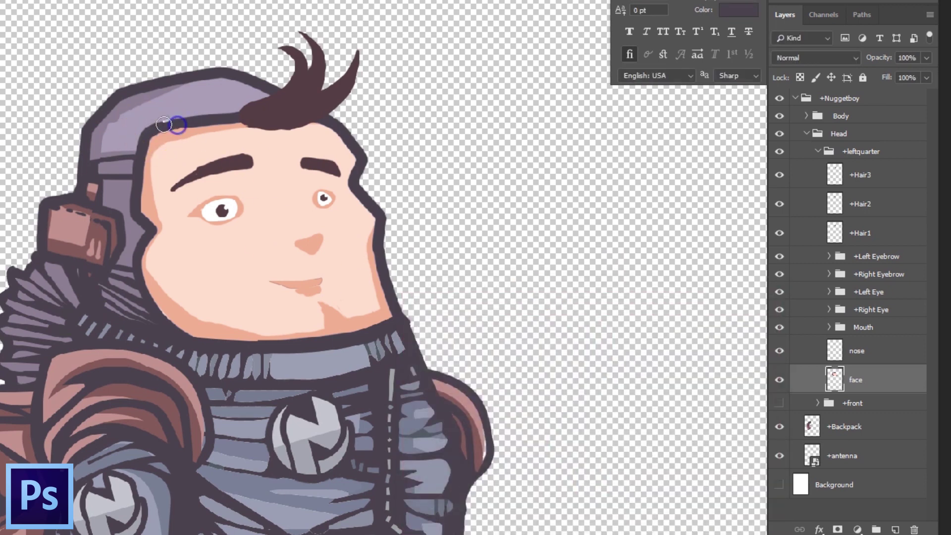
pyautogui.click(124, 381)
# Sample the earpiece's dark red (RGB 128, 87, 90) and touch up the earpiece on the helmet with it
pyautogui.click(2, 257)
pyautogui.click(96, 240)
pyautogui.click(735, 309)
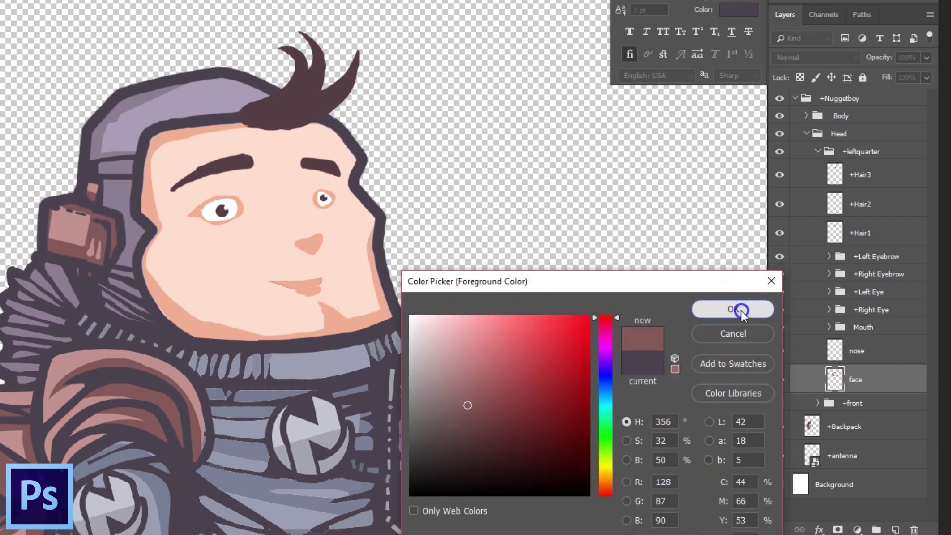
pyautogui.moveTo(81, 208)
pyautogui.mouseDown()
pyautogui.moveTo(101, 232)
pyautogui.moveTo(102, 262)
pyautogui.moveTo(70, 250)
pyautogui.moveTo(88, 262)
pyautogui.mouseUp()
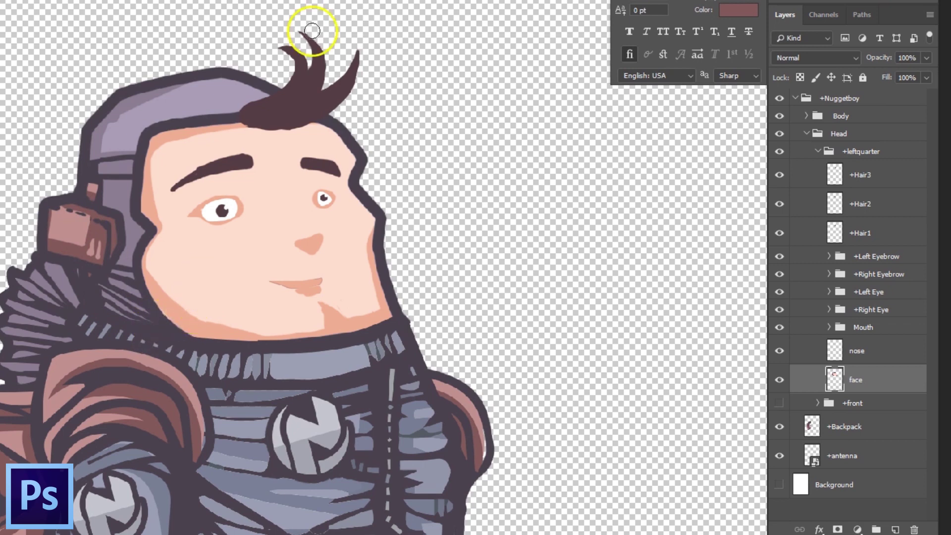
# Collapse the +leftquarter group and compare it with the +front head by repeatedly switching its visibility off and on
pyautogui.scroll(-1, 399, 118)
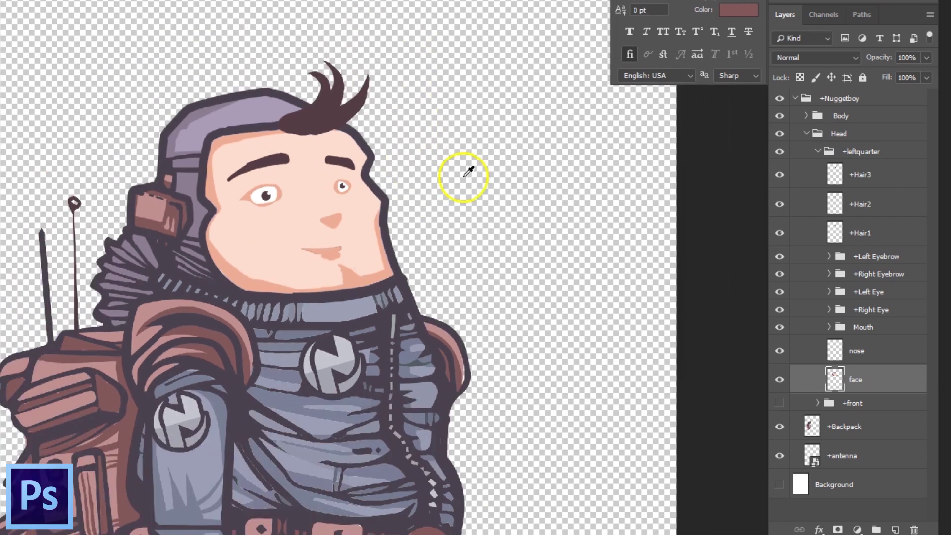
pyautogui.click(806, 134)
pyautogui.click(807, 134)
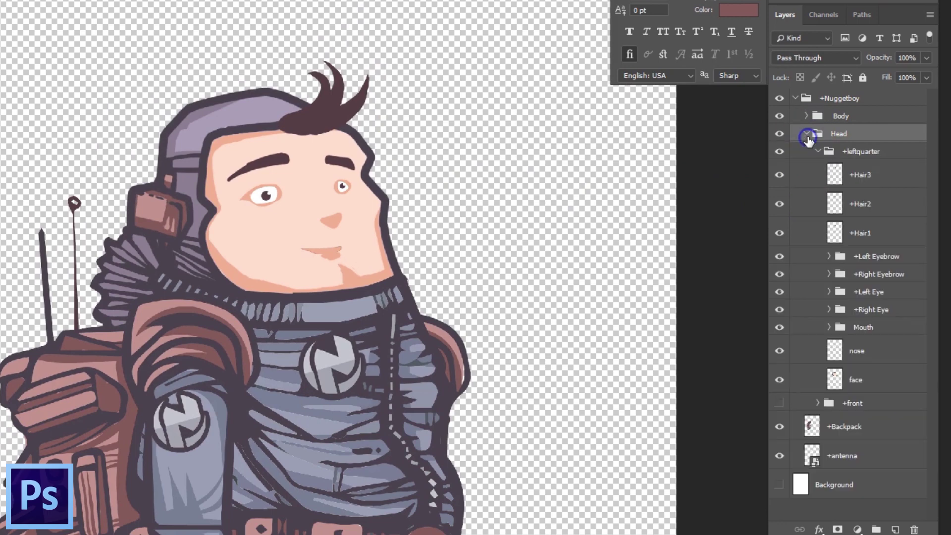
pyautogui.click(817, 151)
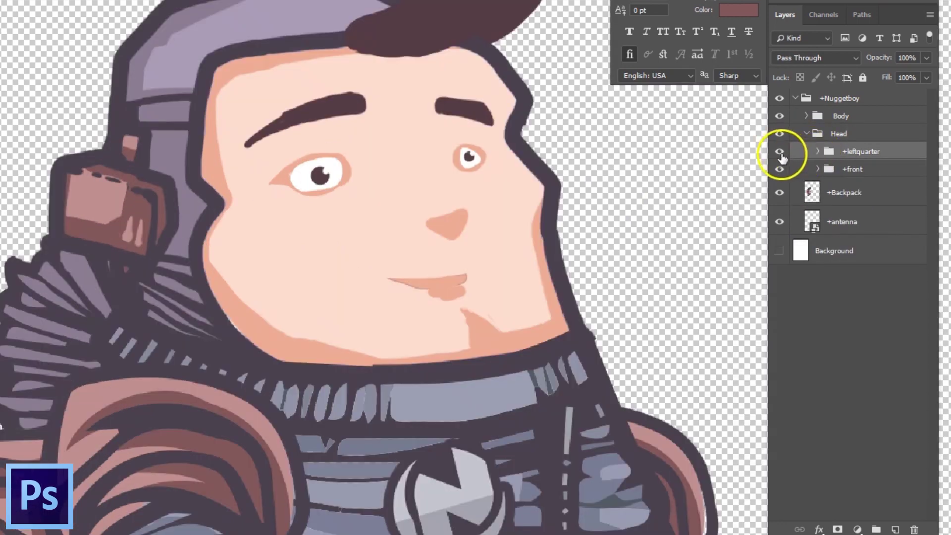
pyautogui.click(780, 152)
pyautogui.click(779, 152)
pyautogui.click(781, 153)
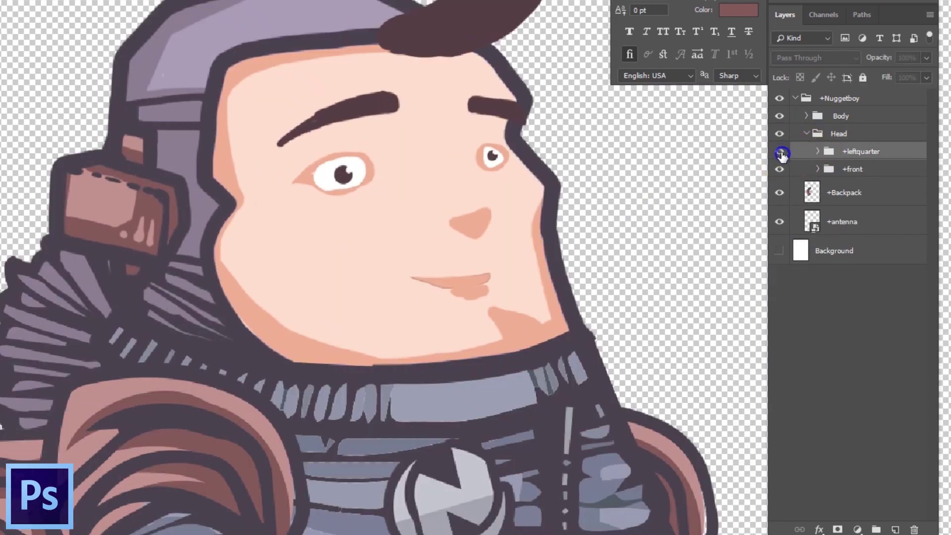
pyautogui.click(781, 154)
pyautogui.click(781, 153)
pyautogui.click(781, 153)
pyautogui.click(781, 154)
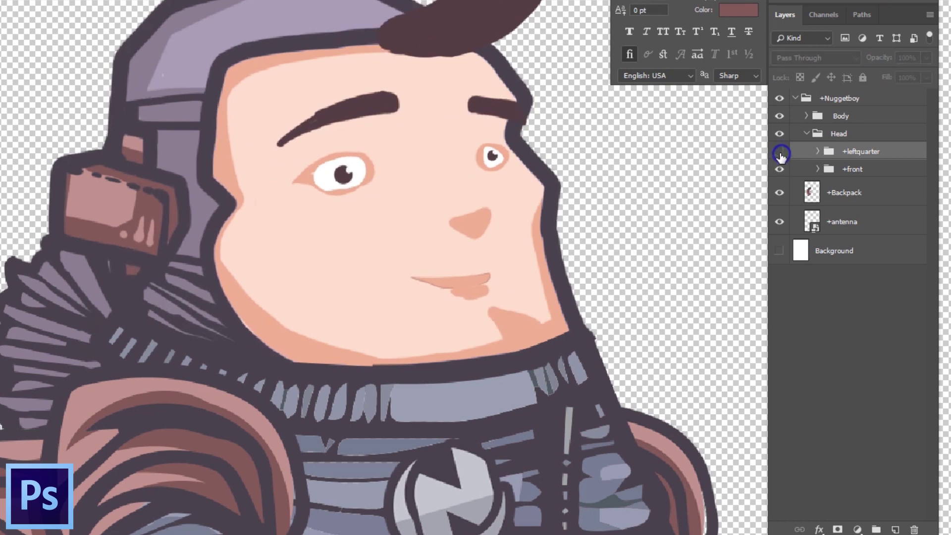
pyautogui.click(780, 154)
pyautogui.click(780, 154)
pyautogui.click(781, 153)
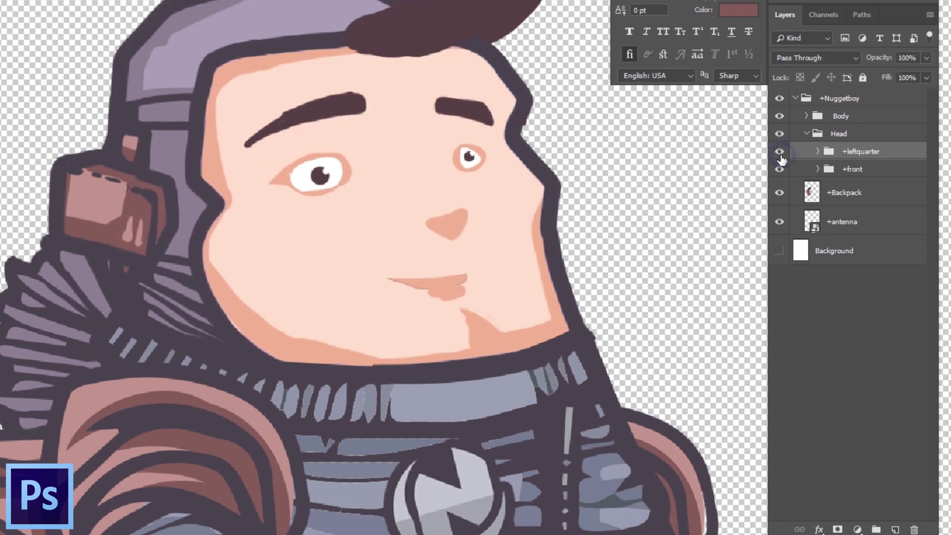
pyautogui.click(780, 154)
pyautogui.click(780, 153)
pyautogui.click(778, 154)
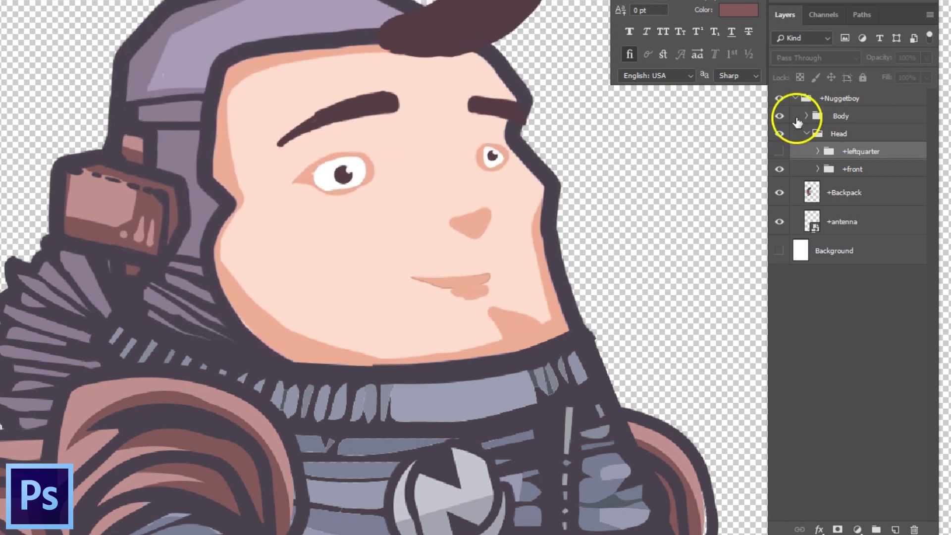
pyautogui.scroll(-5, 657, 231)
pyautogui.moveTo(654, 276); pyautogui.dragTo(517, 245)
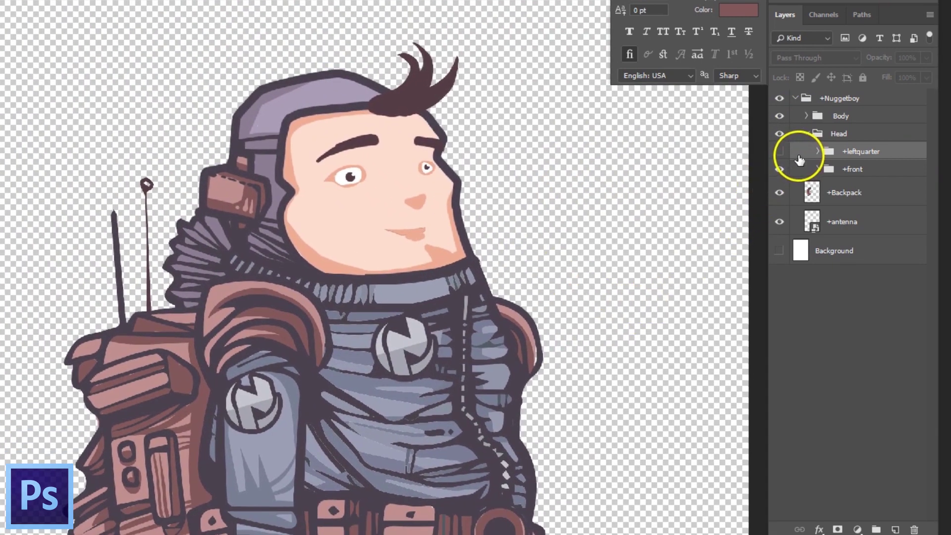
pyautogui.click(775, 151)
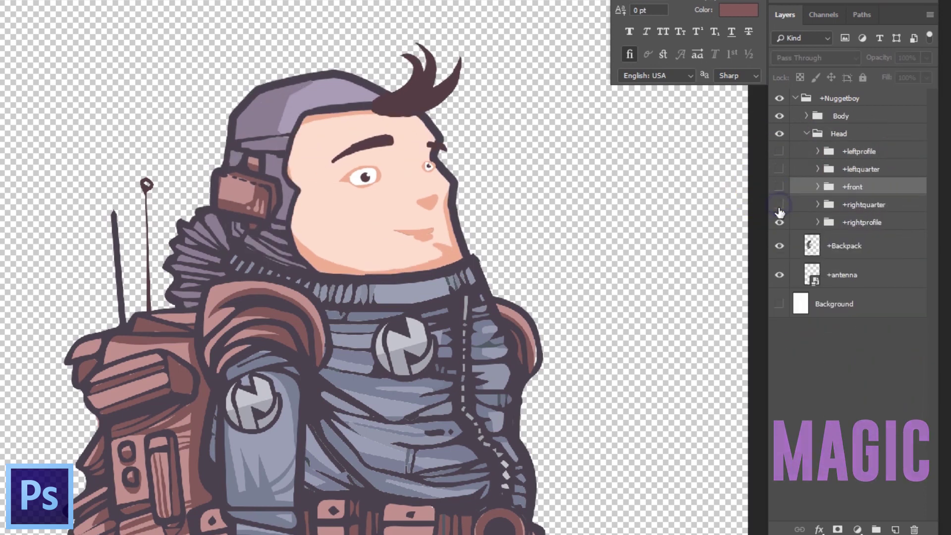
# Compare the +rightprofile, +rightquarter and +front heads by showing them one after another
pyautogui.click(779, 222)
pyautogui.click(779, 222)
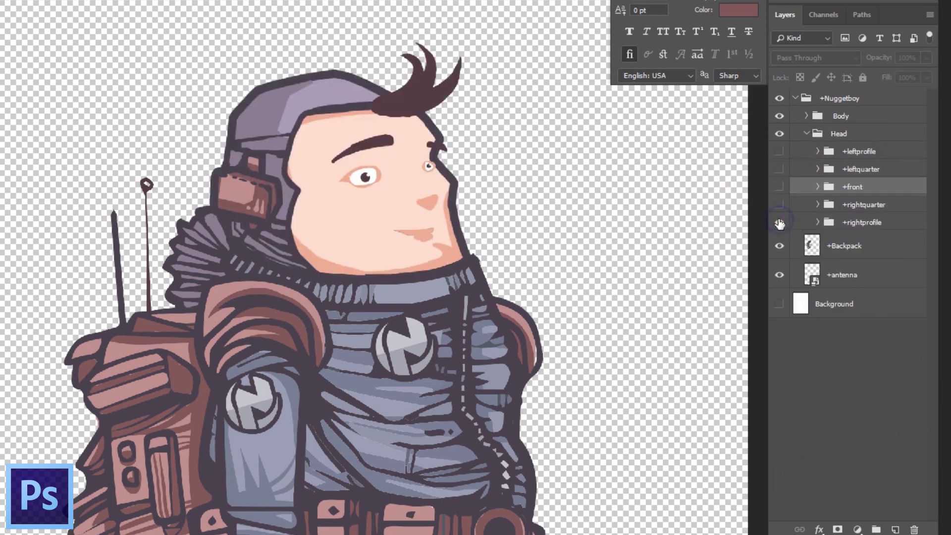
pyautogui.click(779, 203)
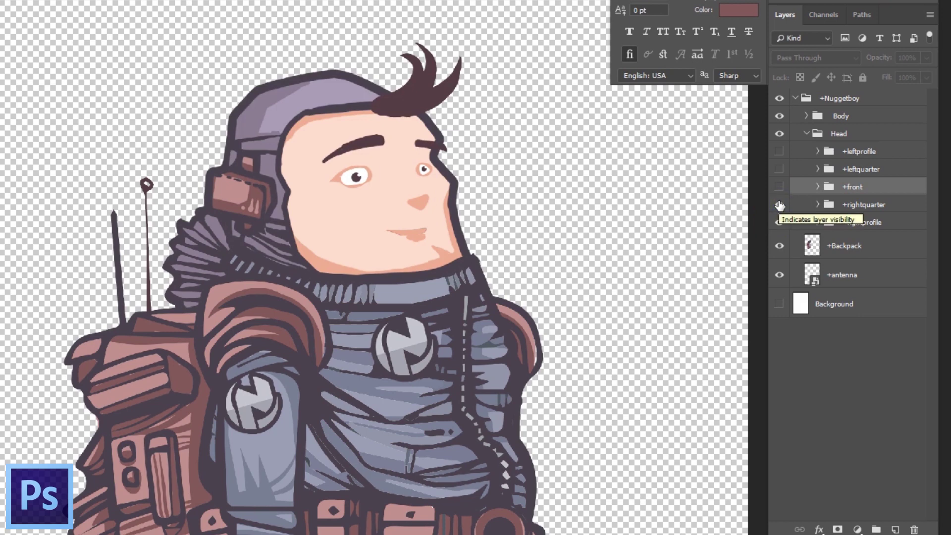
pyautogui.click(779, 222)
pyautogui.click(779, 187)
pyautogui.click(778, 204)
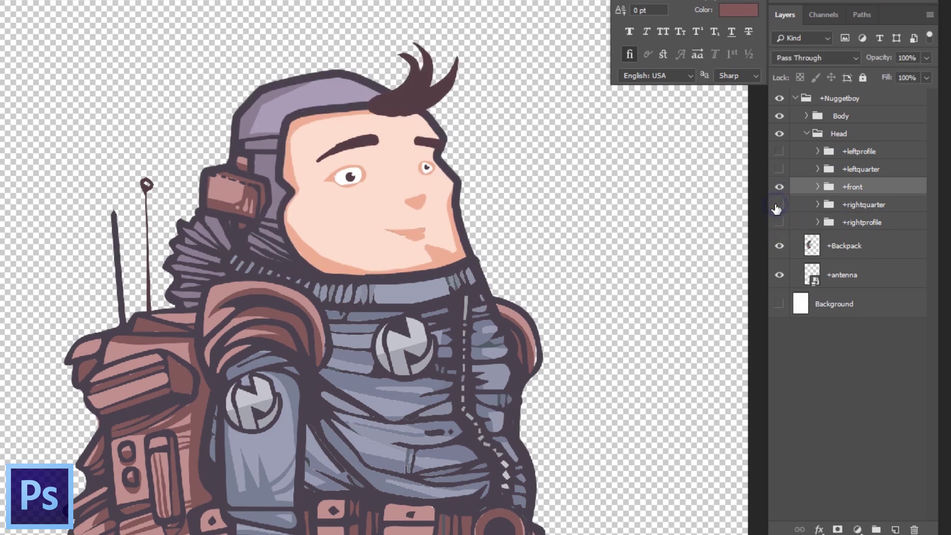
# Compare the +leftquarter and +leftprofile heads in turn, and leave only the +front head visible
pyautogui.click(778, 169)
pyautogui.click(779, 187)
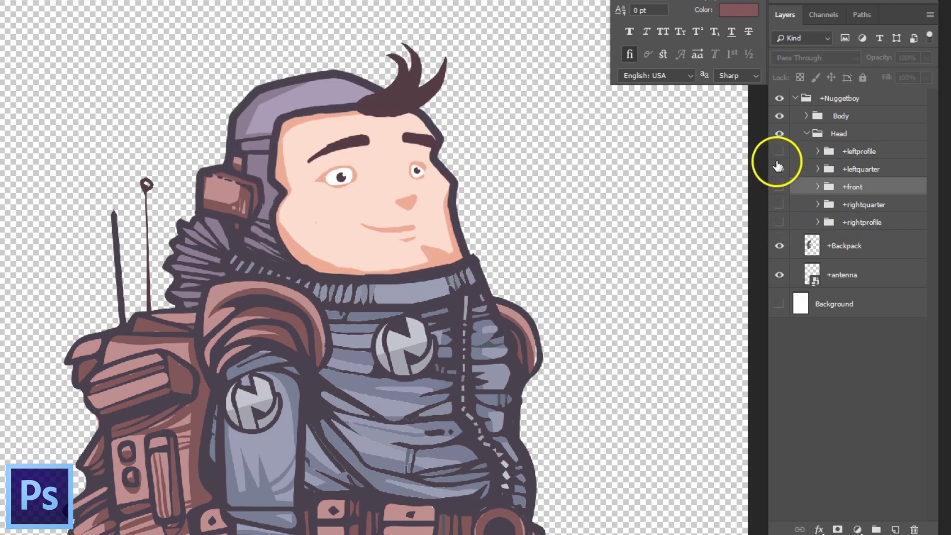
pyautogui.click(779, 151)
pyautogui.click(777, 170)
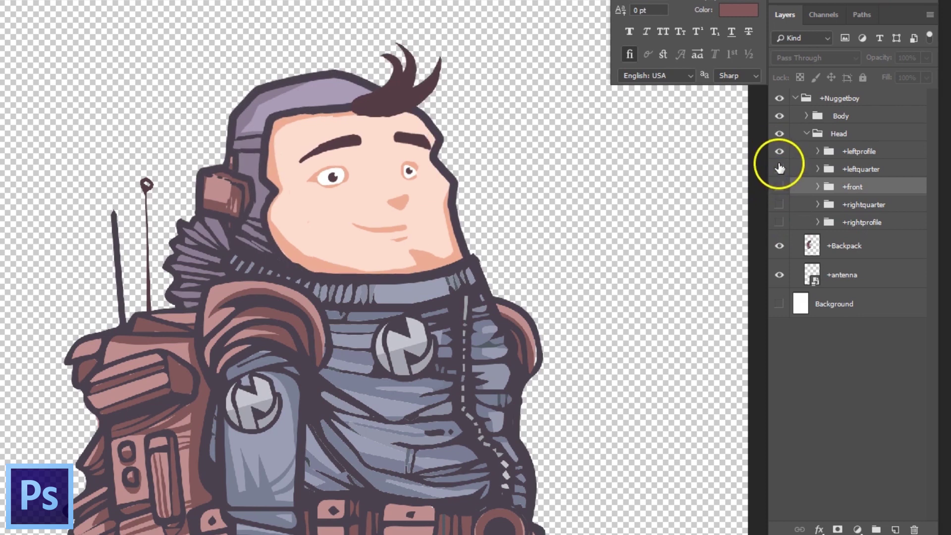
pyautogui.click(779, 155)
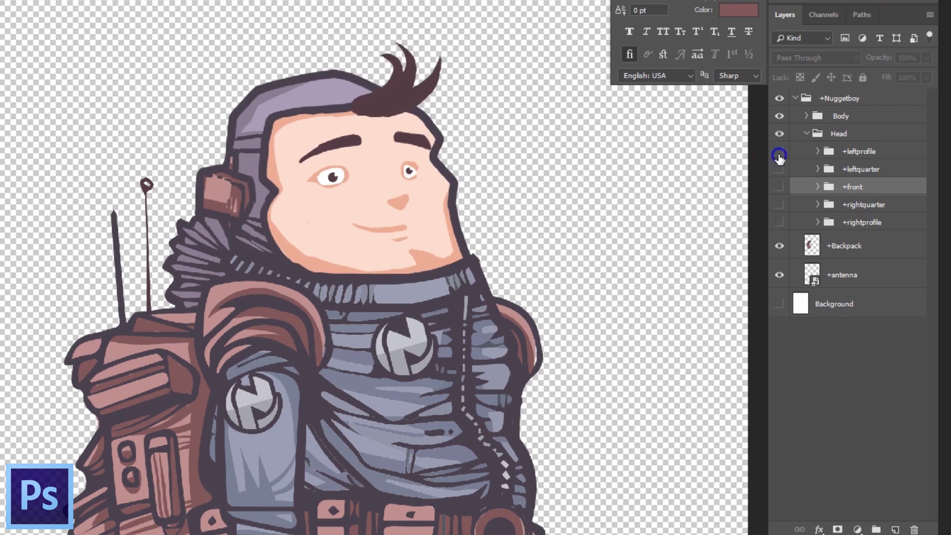
pyautogui.click(780, 187)
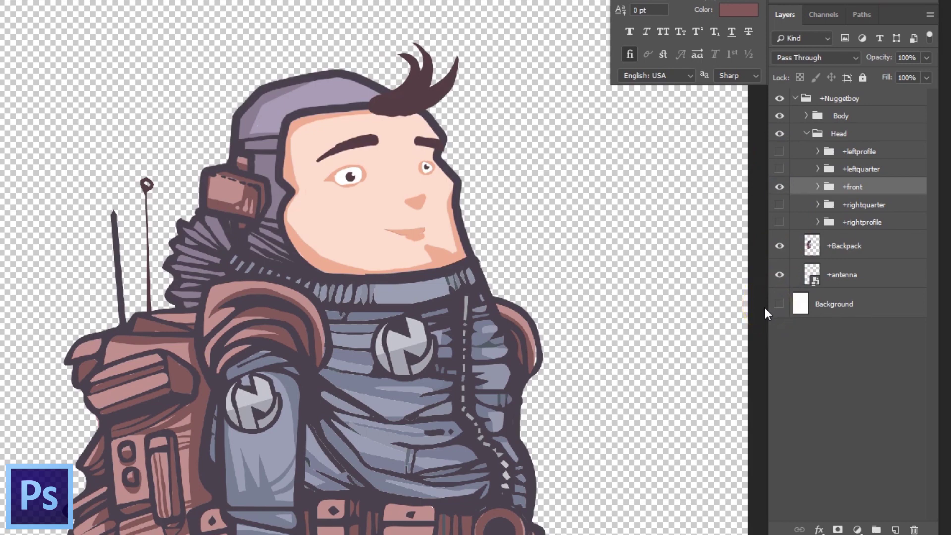
# In Character Animator, tag the leftquarter head group as the Left Quarter view and leftprofile as the Left Profile view
pyautogui.click(165, 119)
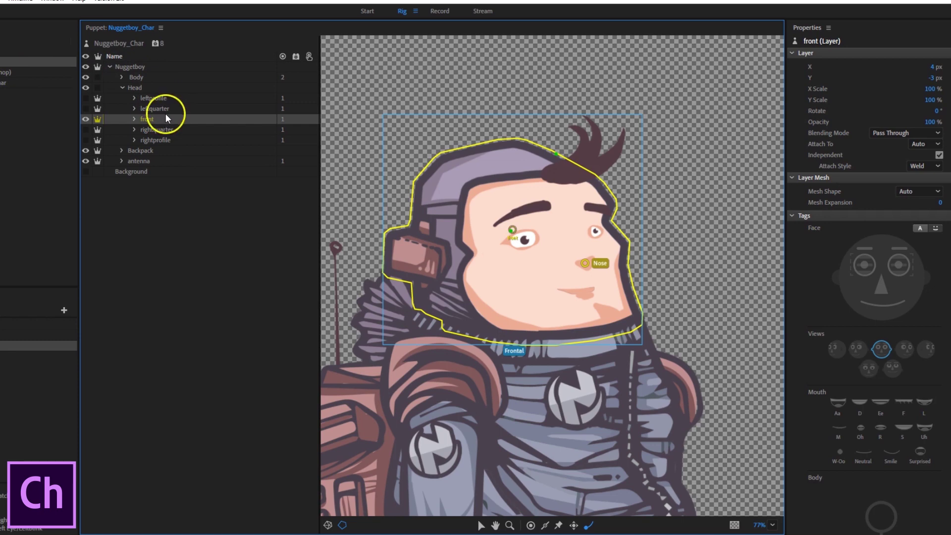
pyautogui.click(167, 108)
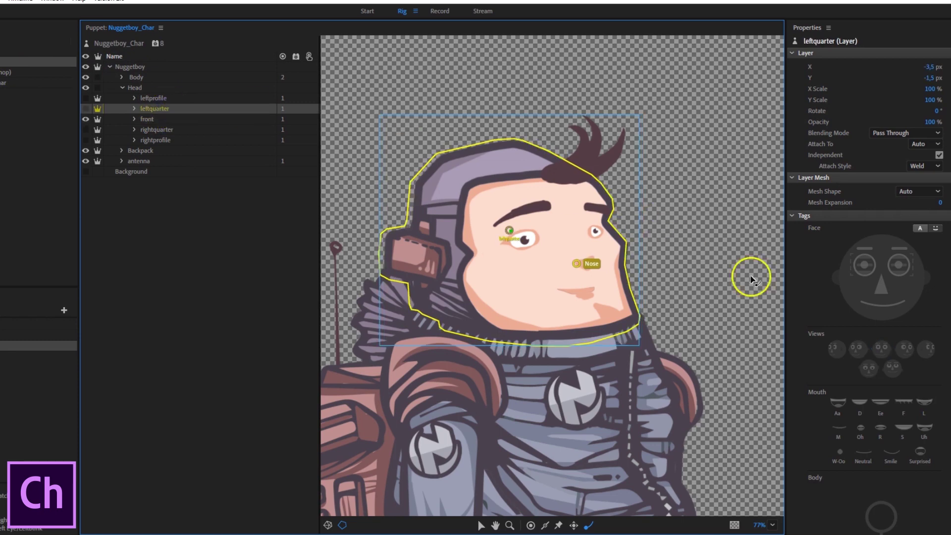
pyautogui.click(862, 347)
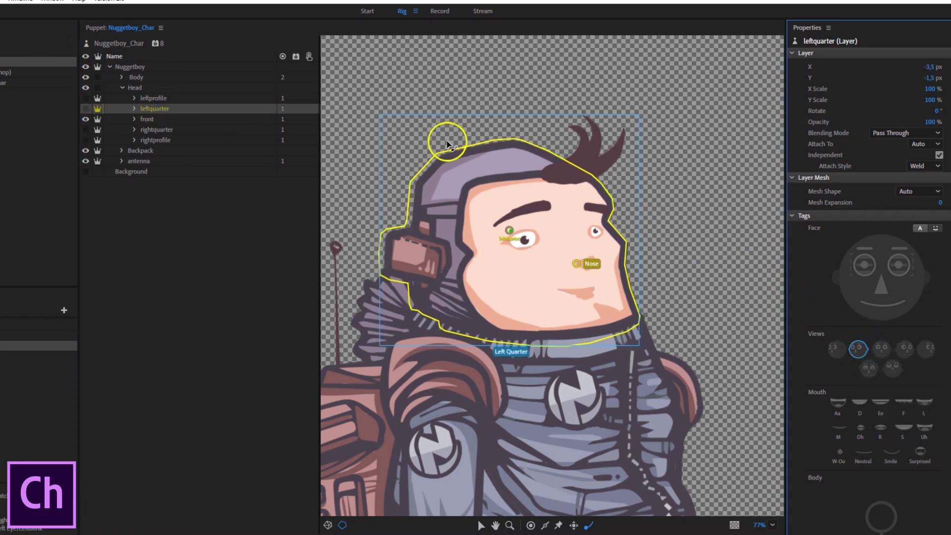
pyautogui.click(169, 119)
pyautogui.click(158, 98)
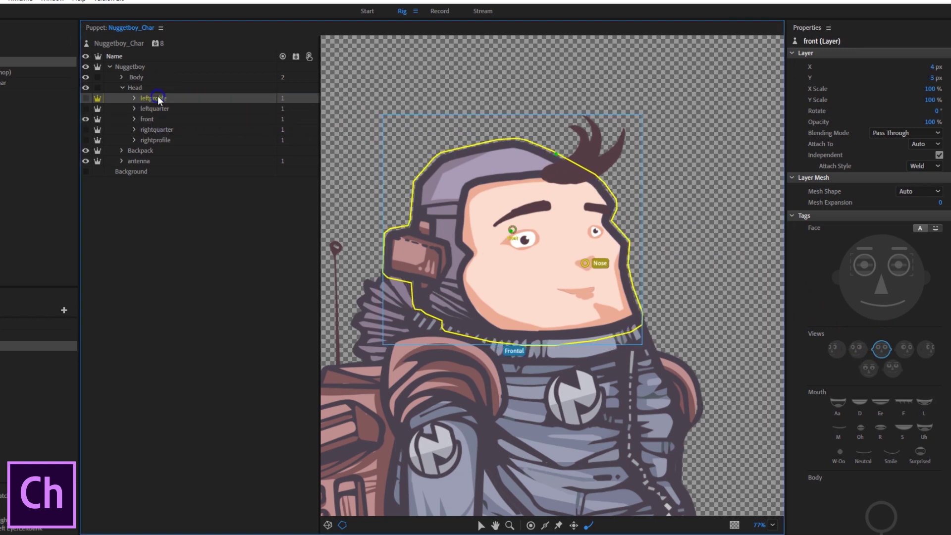
pyautogui.click(842, 347)
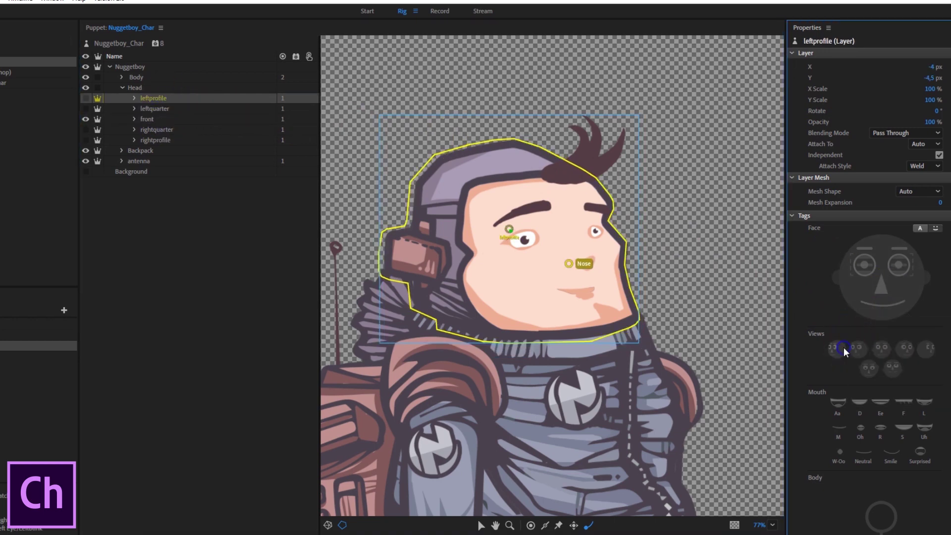
# Tag rightquarter as Right Quarter and rightprofile as Right Profile, and review the view tags of all five head groups
pyautogui.click(177, 130)
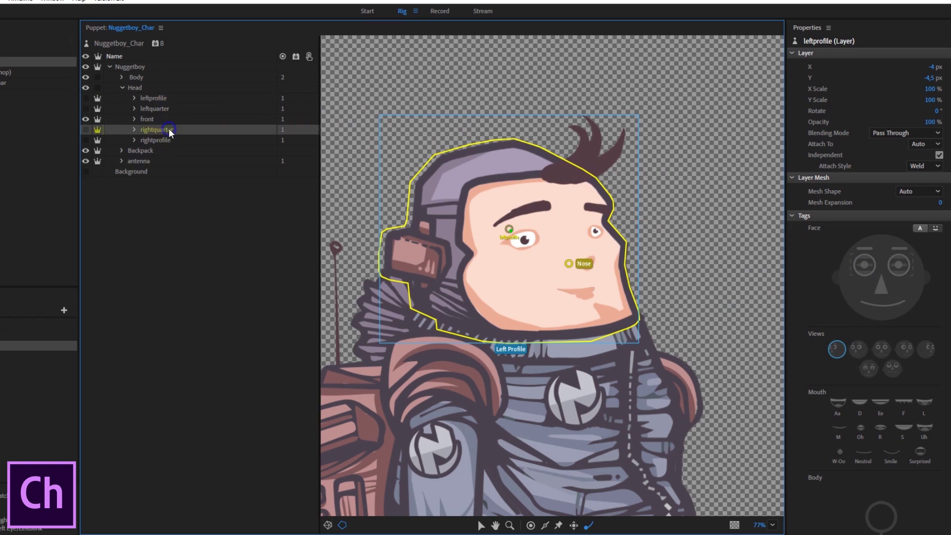
pyautogui.click(904, 349)
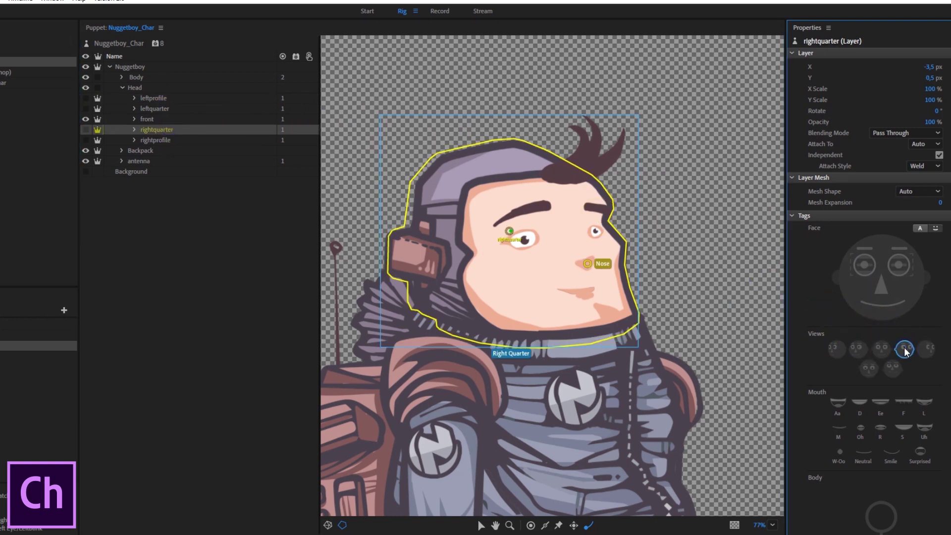
pyautogui.click(155, 140)
pyautogui.click(154, 98)
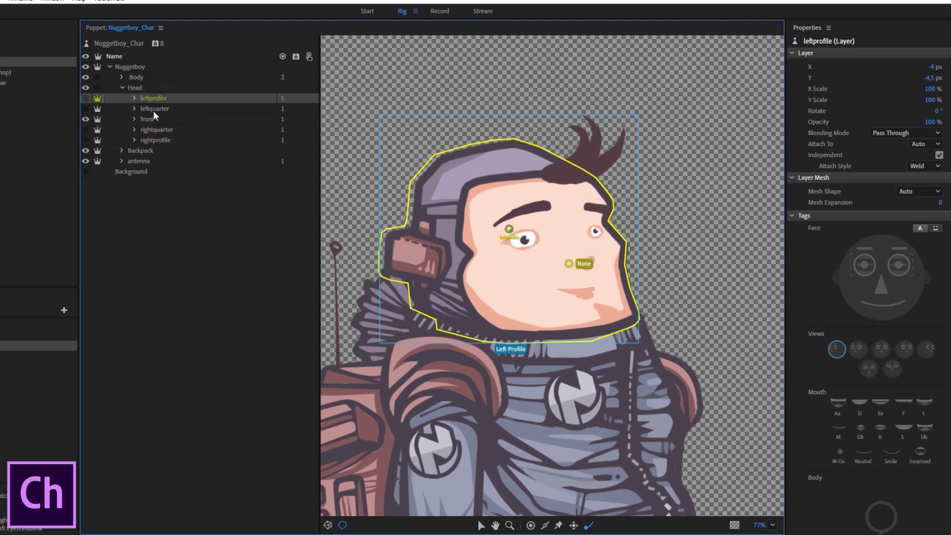
pyautogui.click(153, 109)
pyautogui.click(154, 122)
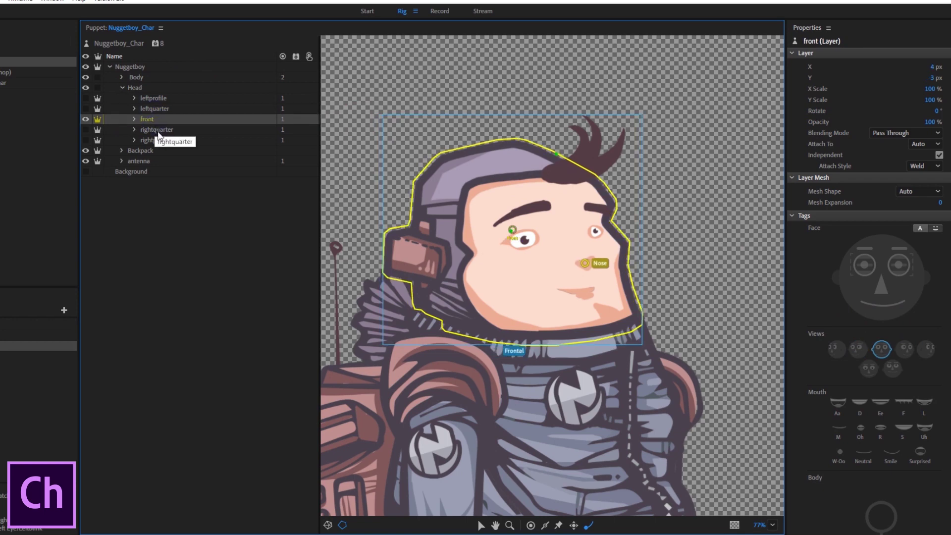
pyautogui.click(157, 131)
pyautogui.click(158, 142)
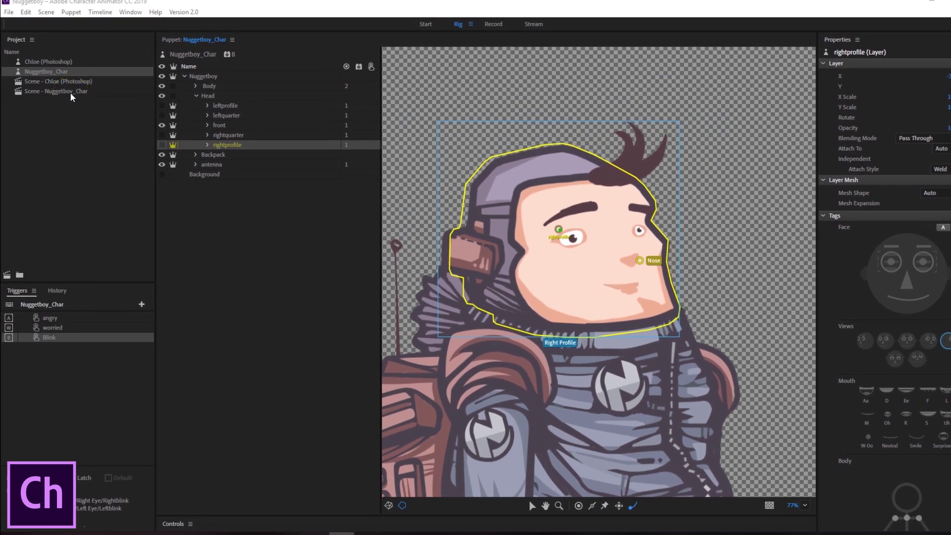
# Preview the character in the Nuggetboy_Char scene and reopen the Nuggetboy_Char puppet for rigging
pyautogui.doubleClick(70, 92)
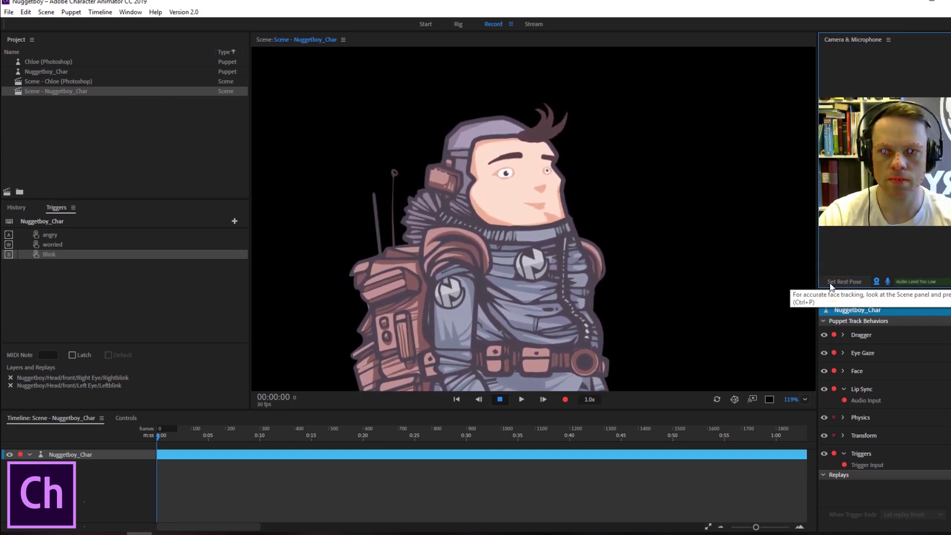
pyautogui.click(63, 71)
pyautogui.doubleClick(64, 72)
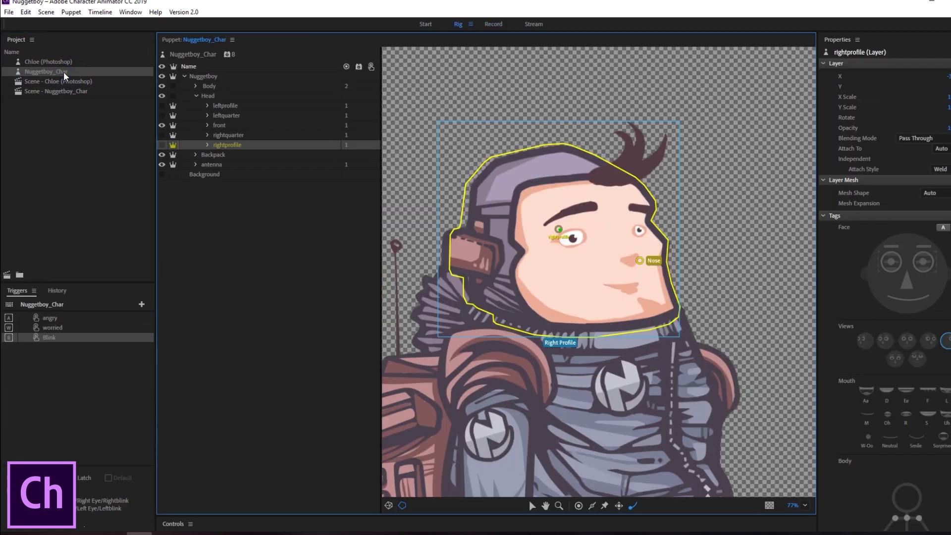
# Add the Head Turner behavior to the puppet's Head group and check its view settings
pyautogui.click(95, 175)
pyautogui.click(209, 95)
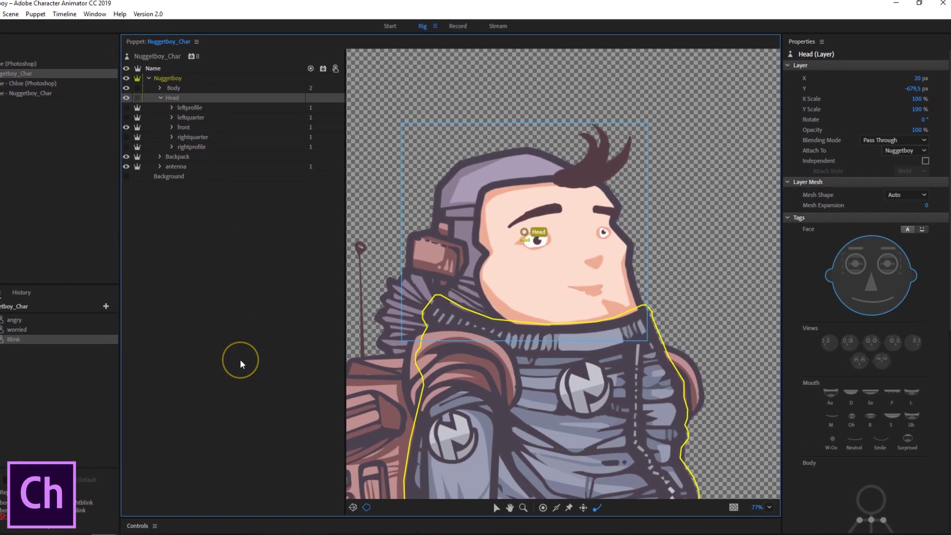
pyautogui.moveTo(947, 262); pyautogui.dragTo(947, 464)
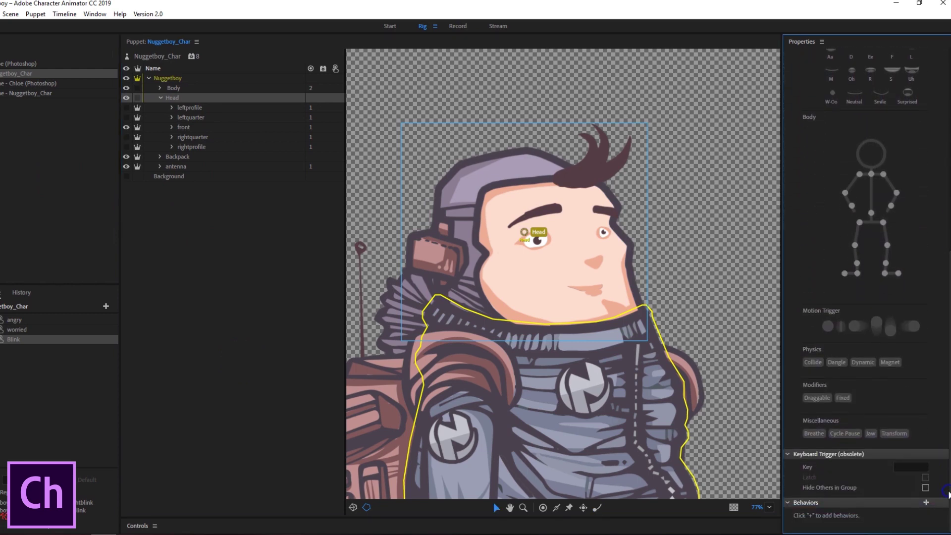
pyautogui.click(926, 503)
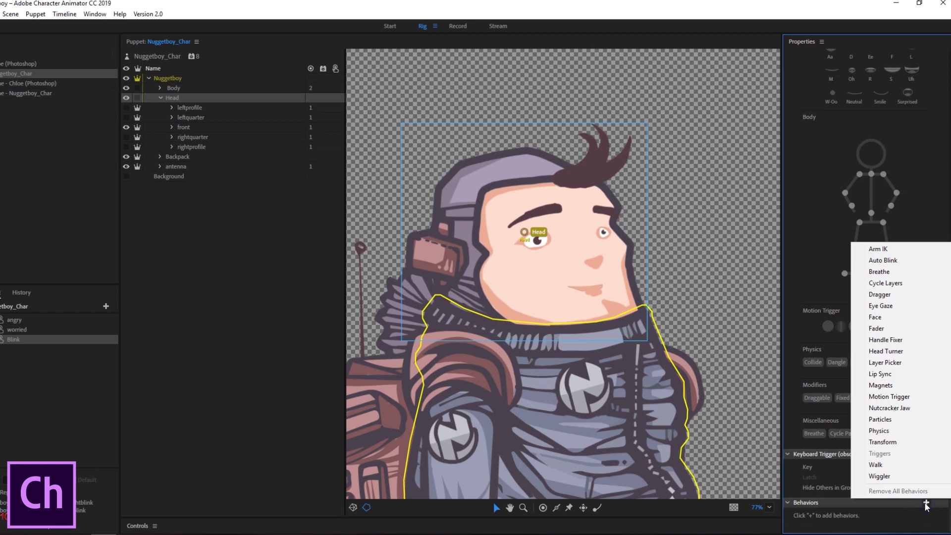
pyautogui.click(906, 351)
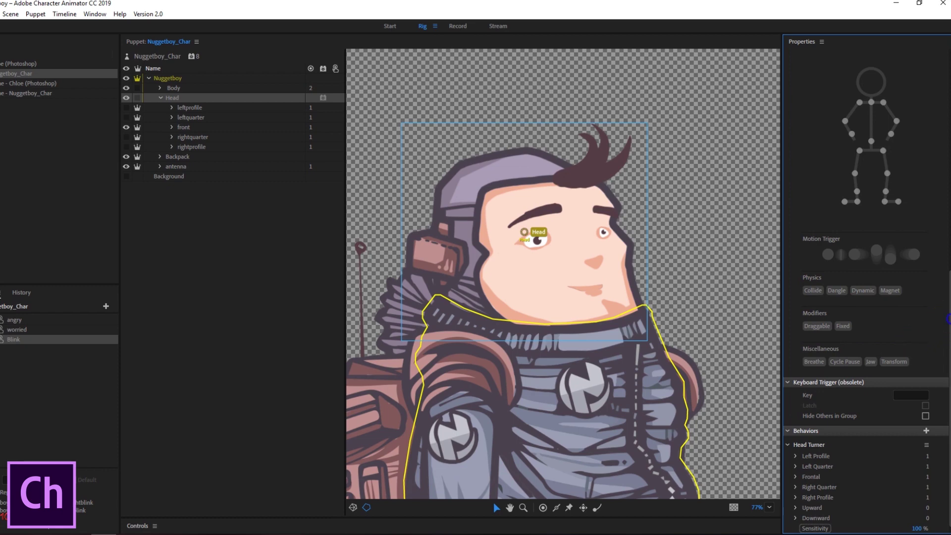
pyautogui.moveTo(949, 319); pyautogui.dragTo(950, 331)
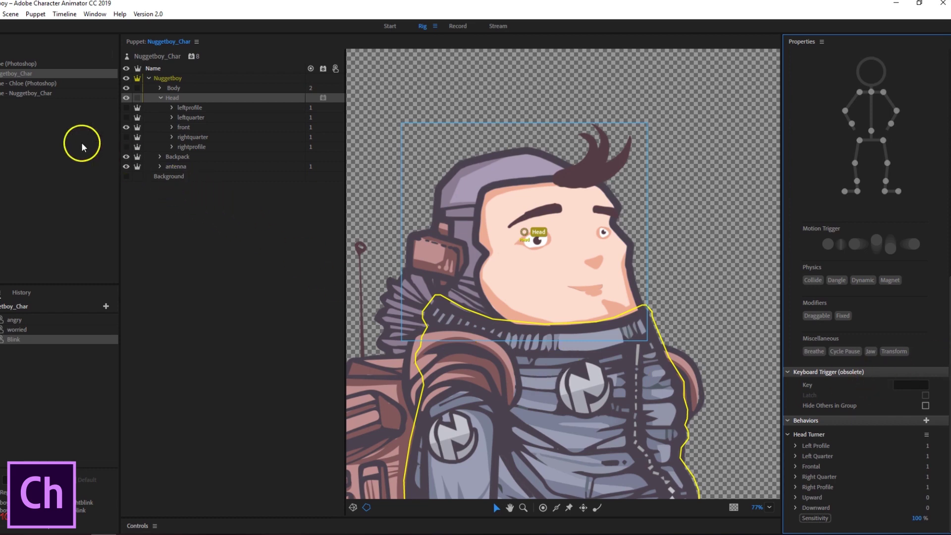
# Test the head turning in the Nuggetboy_Char scene and return to the puppet's rig
pyautogui.click(28, 92)
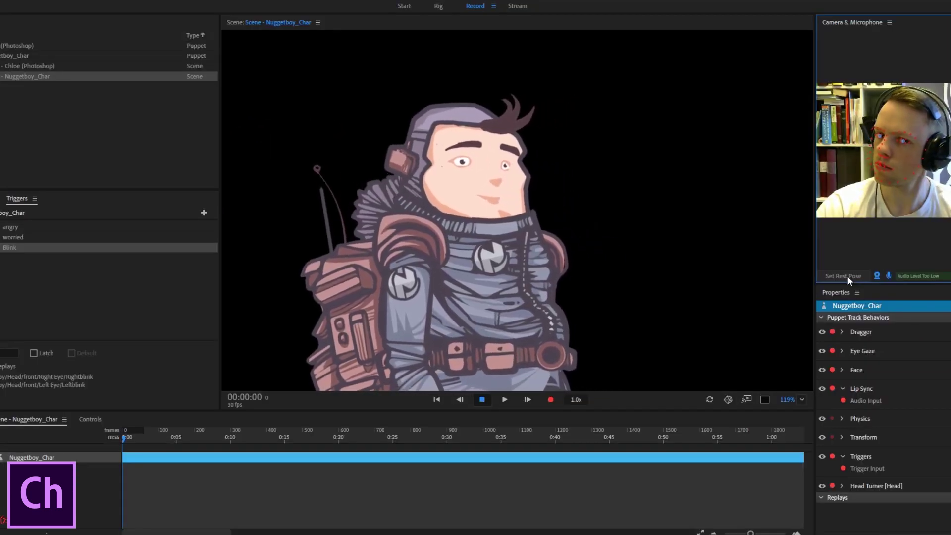
pyautogui.click(12, 56)
pyautogui.doubleClick(13, 55)
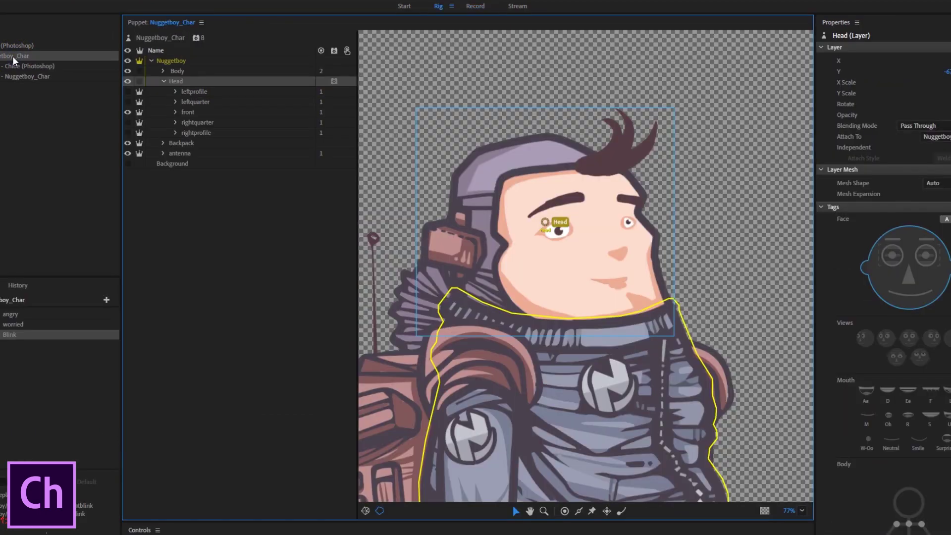
# Expand the leftquarter eyebrow groups and assign both worried eyebrow layers to the worried trigger
pyautogui.click(176, 101)
pyautogui.click(189, 143)
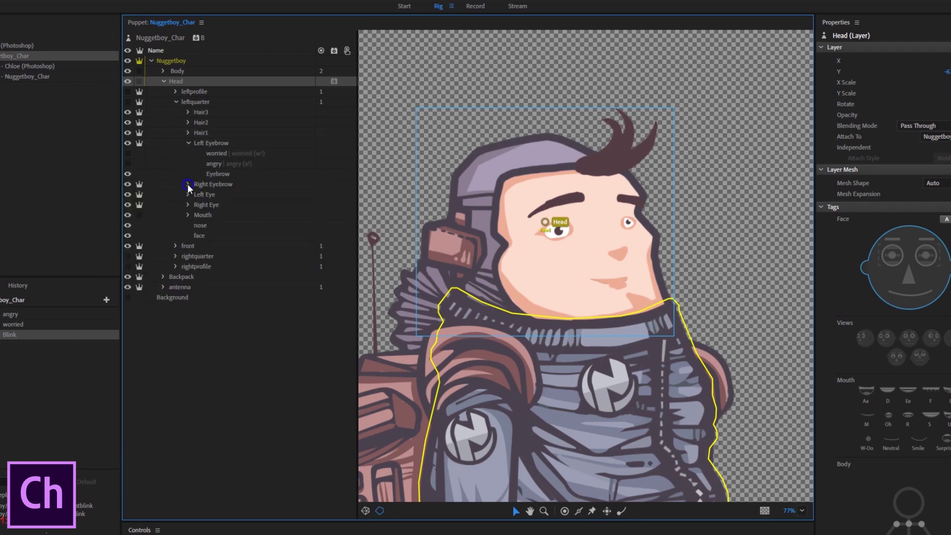
pyautogui.click(188, 183)
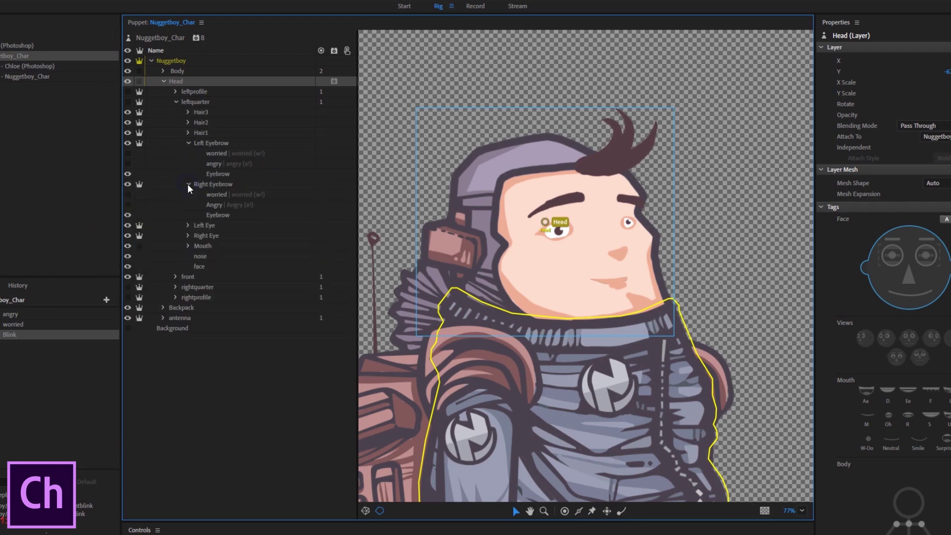
pyautogui.click(215, 154)
pyautogui.keyDown('ctrl'); pyautogui.click(216, 194); pyautogui.keyUp('ctrl')
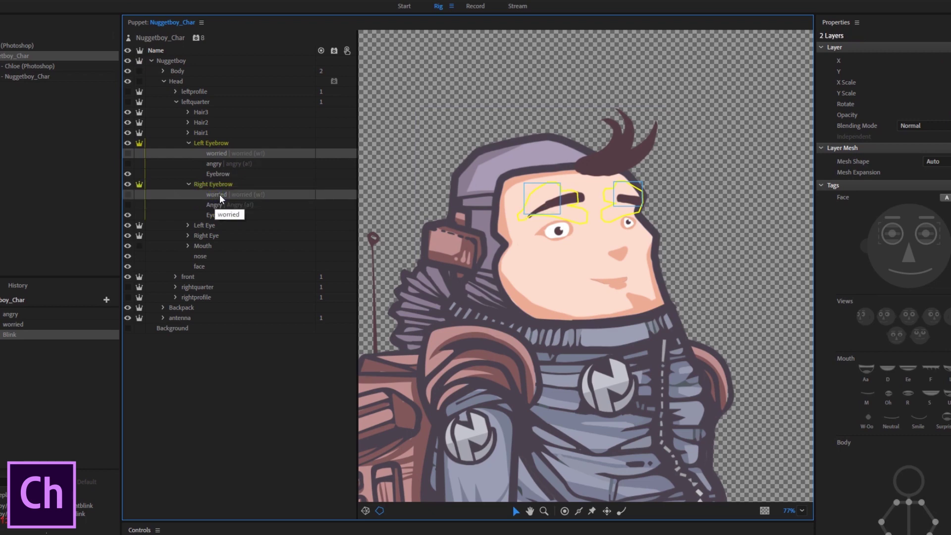
pyautogui.moveTo(218, 195); pyautogui.dragTo(113, 241)
pyautogui.moveTo(11, 317); pyautogui.dragTo(11, 329)
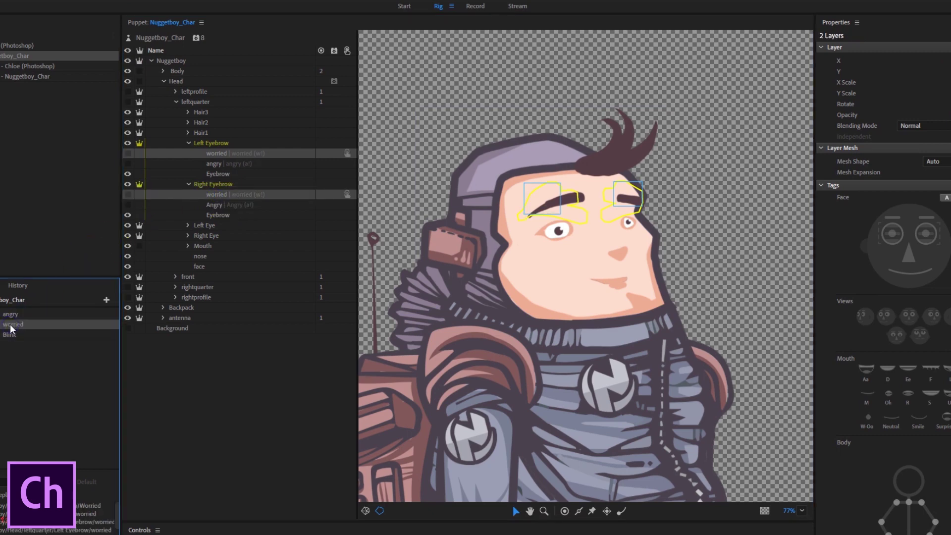
# Assign both angry eyebrow layers of leftquarter to the angry trigger and collapse the eyebrow groups
pyautogui.click(214, 163)
pyautogui.keyDown('ctrl'); pyautogui.click(215, 205); pyautogui.keyUp('ctrl')
pyautogui.moveTo(215, 204); pyautogui.dragTo(11, 314)
pyautogui.click(188, 143)
pyautogui.click(189, 153)
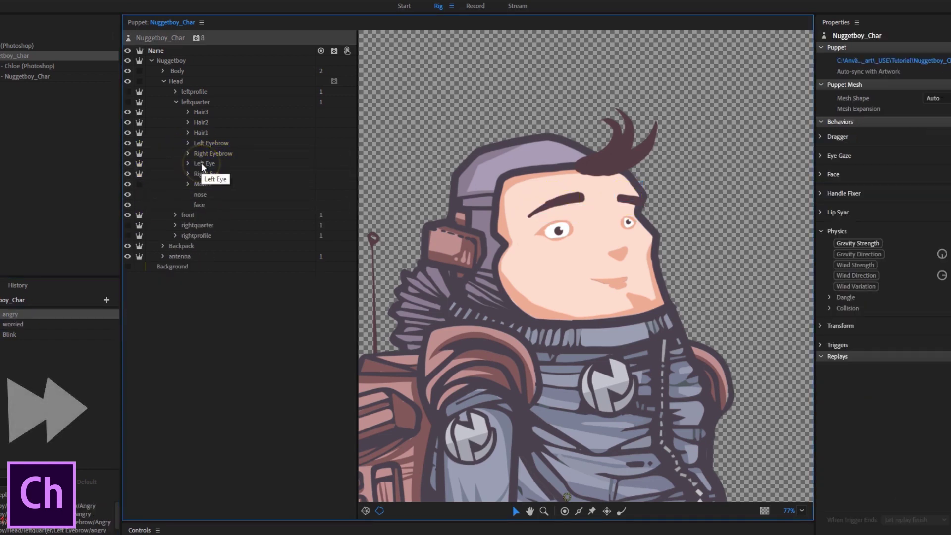
# Assign leftquarter's Leftblink and Rightblink layers to the Blink trigger and collapse the leftquarter group
pyautogui.click(189, 163)
pyautogui.click(189, 205)
pyautogui.click(223, 173)
pyautogui.click(221, 184)
pyautogui.keyDown('ctrl'); pyautogui.click(221, 226); pyautogui.keyUp('ctrl')
pyautogui.moveTo(221, 226); pyautogui.dragTo(11, 334)
pyautogui.click(176, 102)
# Assign leftprofile's worried and angry layers of both eyebrows to the worried and angry triggers
pyautogui.click(175, 91)
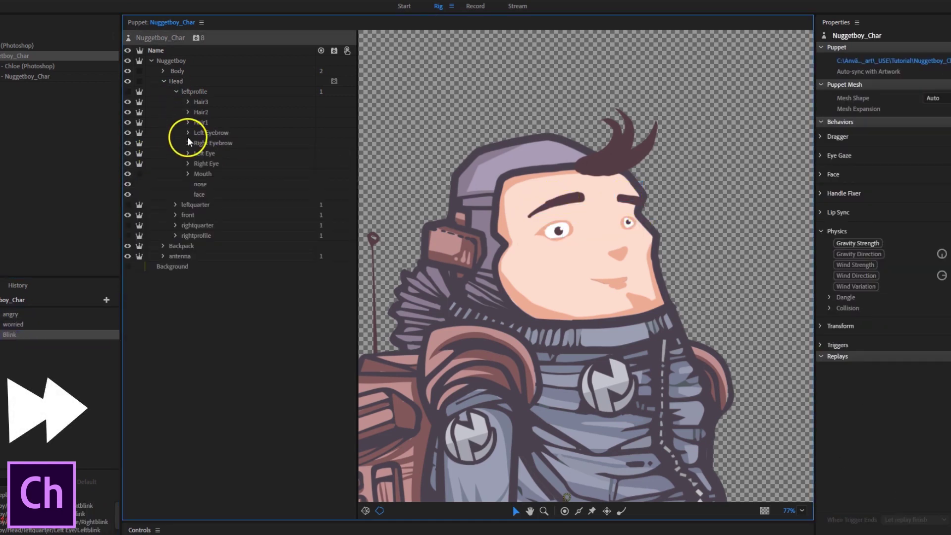
pyautogui.click(188, 132)
pyautogui.click(216, 143)
pyautogui.keyDown('ctrl'); pyautogui.click(221, 184); pyautogui.keyUp('ctrl')
pyautogui.click(216, 153)
pyautogui.moveTo(220, 184); pyautogui.dragTo(11, 314)
pyautogui.keyDown('ctrl'); pyautogui.click(221, 195); pyautogui.keyUp('ctrl')
# Assign leftprofile's Leftblink and Rightblink layers to the Blink trigger and collapse the leftprofile group
pyautogui.click(188, 214)
pyautogui.click(188, 256)
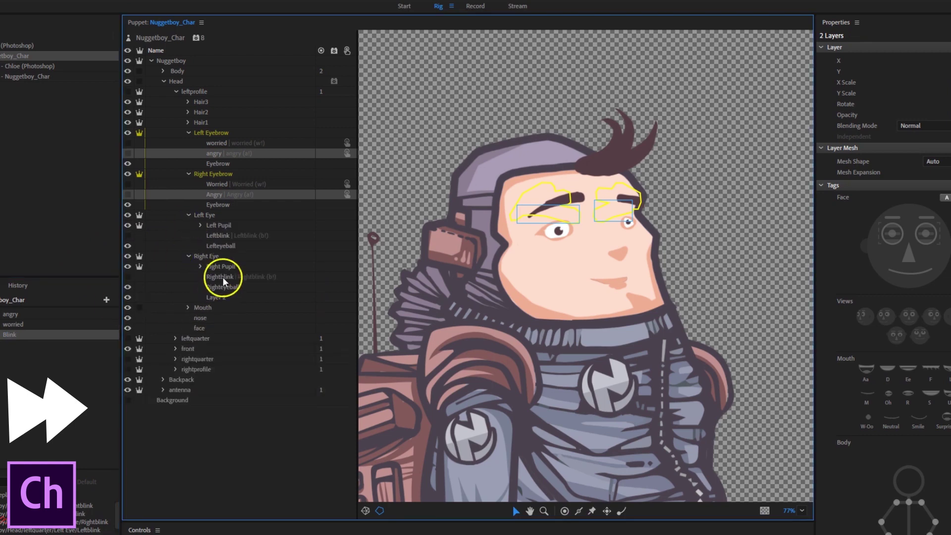
pyautogui.click(222, 278)
pyautogui.keyDown('ctrl'); pyautogui.click(221, 235); pyautogui.keyUp('ctrl')
pyautogui.click(176, 91)
# Assign rightquarter's worried and angry layers of both eyebrows to the worried and angry triggers
pyautogui.click(176, 122)
pyautogui.click(187, 163)
pyautogui.click(188, 204)
pyautogui.click(218, 174)
pyautogui.keyDown('ctrl'); pyautogui.click(218, 215); pyautogui.keyUp('ctrl')
pyautogui.moveTo(218, 215); pyautogui.dragTo(10, 314)
pyautogui.click(214, 183)
pyautogui.click(10, 334)
# Assign rightquarter's Leftblink and Rightblink layers to the Blink trigger and collapse the rightquarter group
pyautogui.click(188, 245)
pyautogui.click(187, 297)
pyautogui.click(218, 265)
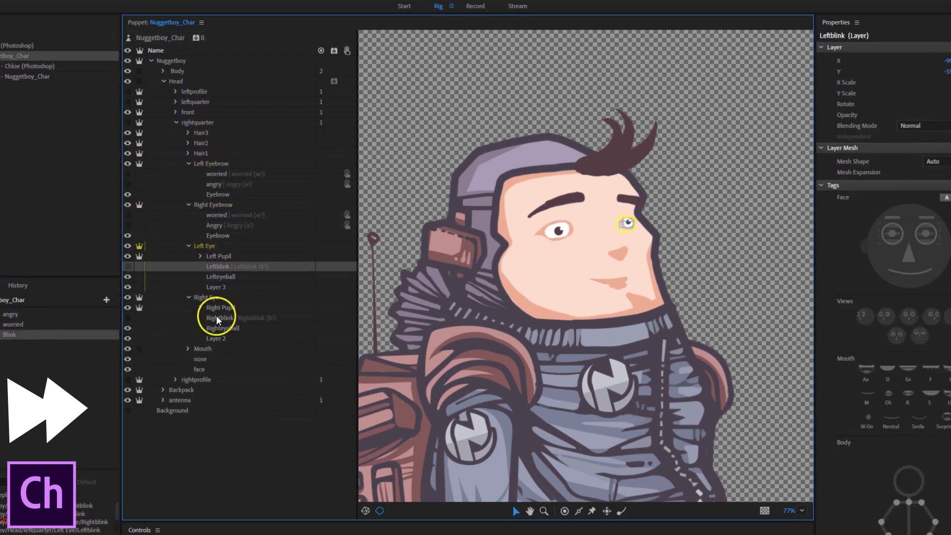
pyautogui.keyDown('ctrl'); pyautogui.click(218, 318); pyautogui.keyUp('ctrl')
pyautogui.moveTo(218, 318); pyautogui.dragTo(10, 334)
pyautogui.click(176, 123)
# Expand the rightprofile eye groups and assign its Leftblink and Rightblink layers to the Blink trigger
pyautogui.click(175, 133)
pyautogui.click(188, 194)
pyautogui.click(188, 246)
pyautogui.click(218, 215)
pyautogui.moveTo(222, 271); pyautogui.dragTo(60, 335)
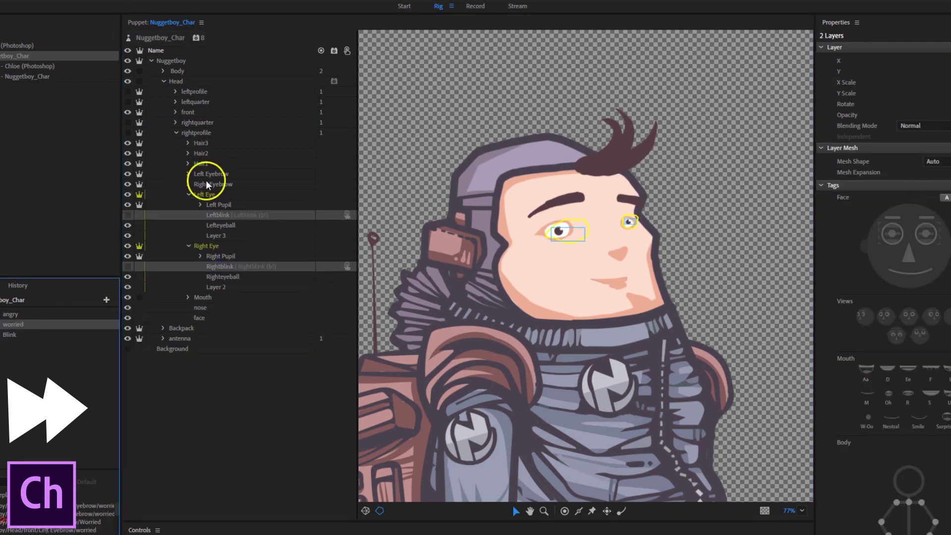
# Assign rightprofile's worried and angry eyebrow layers to the matching triggers and test the angry trigger in the Nuggetboy_Char scene
pyautogui.click(187, 173)
pyautogui.click(187, 214)
pyautogui.click(218, 184)
pyautogui.keyDown('ctrl'); pyautogui.click(218, 227); pyautogui.keyUp('ctrl')
pyautogui.click(218, 195)
pyautogui.moveTo(219, 227); pyautogui.dragTo(60, 314)
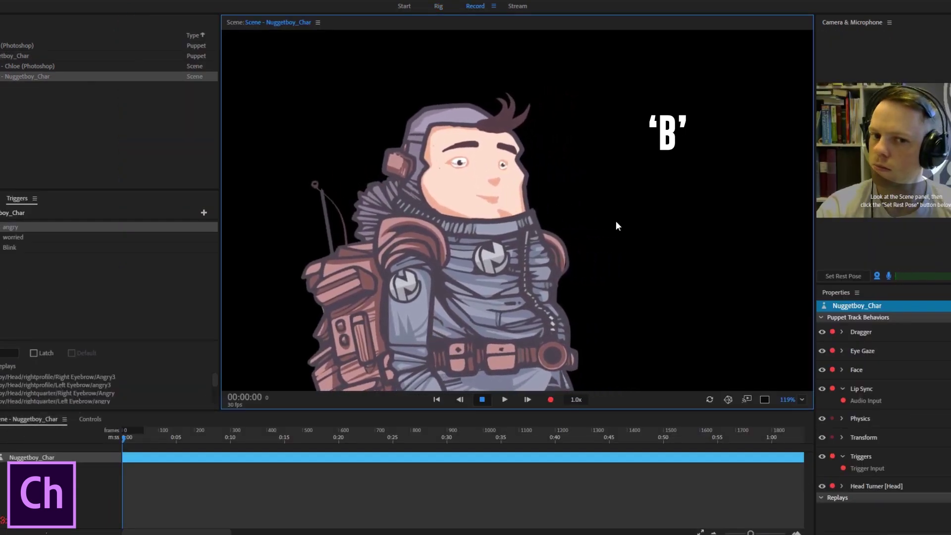
pyautogui.press('a')
pyautogui.press('a')
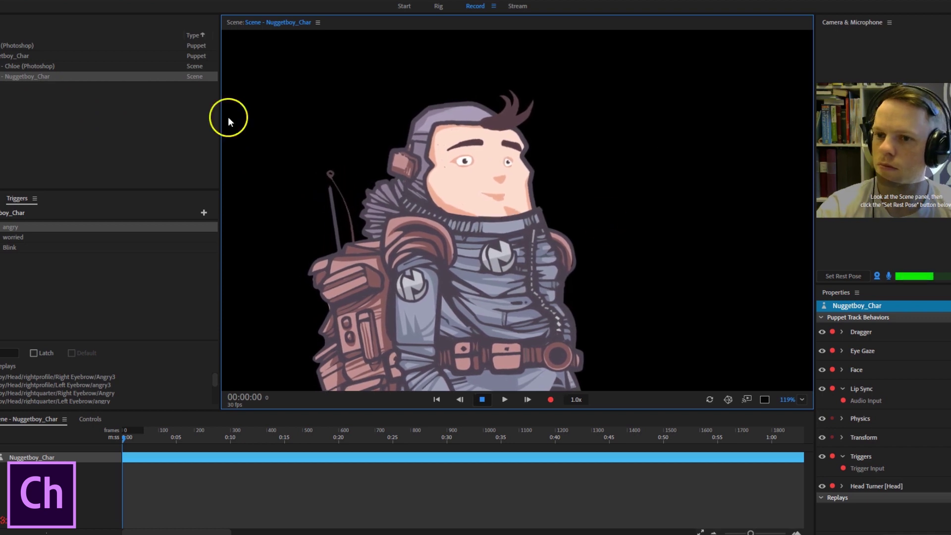
# Open the Nuggetboy_Char puppet and enable Hide Others in Group for leftprofile's worried, angry and blink layers
pyautogui.doubleClick(15, 56)
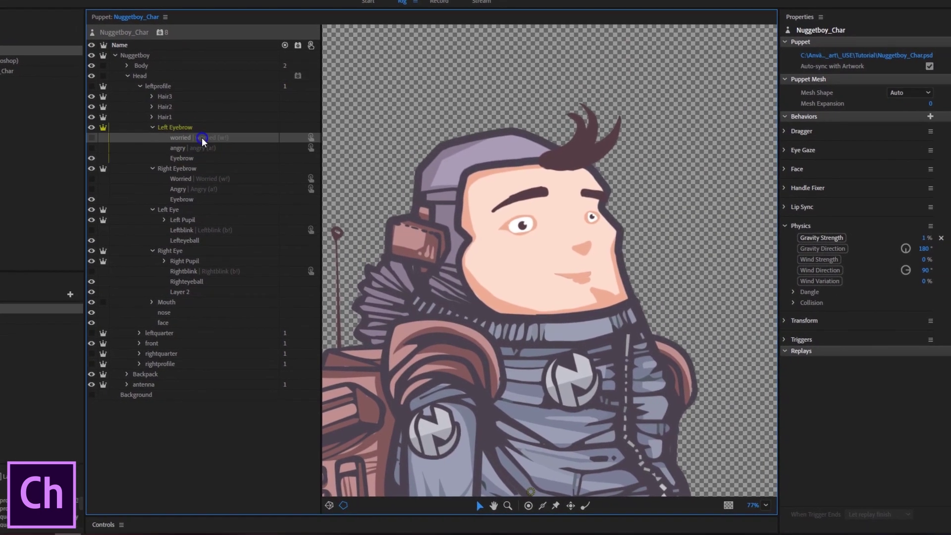
pyautogui.click(223, 141)
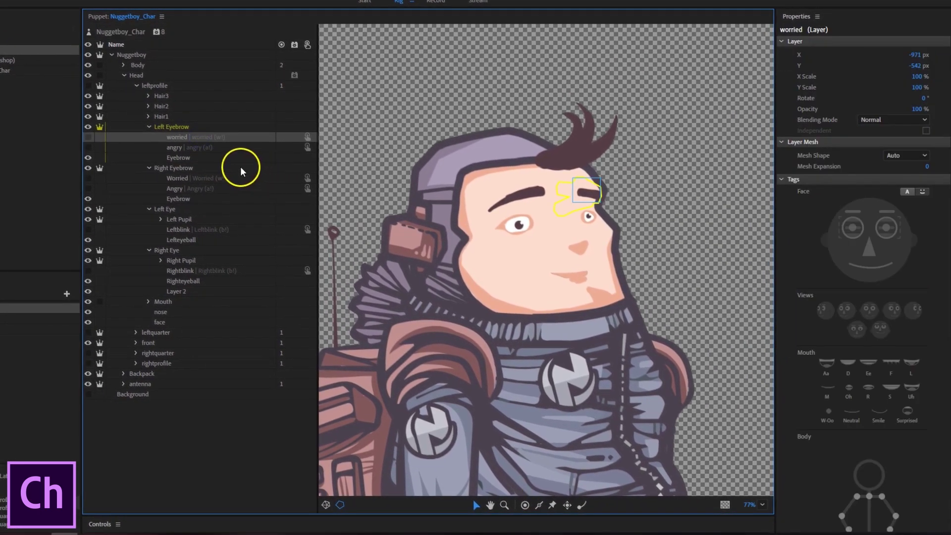
pyautogui.keyDown('ctrl'); pyautogui.click(192, 148); pyautogui.keyUp('ctrl')
pyautogui.keyDown('ctrl'); pyautogui.click(192, 178); pyautogui.keyUp('ctrl')
pyautogui.keyDown('ctrl'); pyautogui.click(192, 189); pyautogui.keyUp('ctrl')
pyautogui.keyDown('ctrl'); pyautogui.click(201, 231); pyautogui.keyUp('ctrl')
pyautogui.keyDown('ctrl'); pyautogui.click(192, 270); pyautogui.keyUp('ctrl')
pyautogui.scroll(-6, 867, 347)
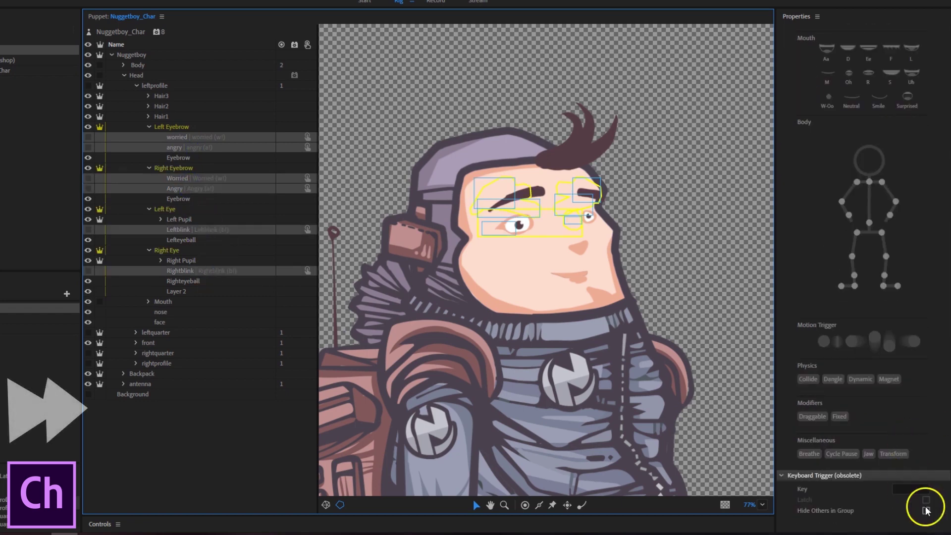
pyautogui.click(925, 510)
pyautogui.click(149, 126)
pyautogui.click(137, 85)
# Enable Hide Others in Group for leftquarter's worried and angry eyebrow layers and both blink layers
pyautogui.click(137, 95)
pyautogui.click(154, 96)
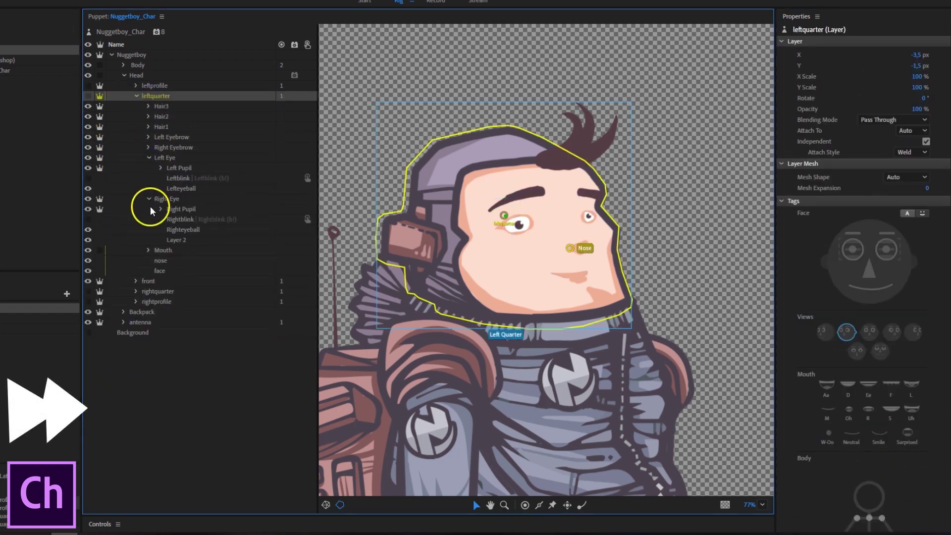
pyautogui.click(148, 136)
pyautogui.click(149, 178)
pyautogui.click(179, 148)
pyautogui.keyDown('ctrl'); pyautogui.click(179, 158); pyautogui.keyUp('ctrl')
pyautogui.keyDown('ctrl'); pyautogui.click(179, 189); pyautogui.keyUp('ctrl')
pyautogui.keyDown('ctrl'); pyautogui.click(180, 198); pyautogui.keyUp('ctrl')
pyautogui.keyDown('ctrl'); pyautogui.click(182, 240); pyautogui.keyUp('ctrl')
pyautogui.keyDown('ctrl'); pyautogui.click(184, 280); pyautogui.keyUp('ctrl')
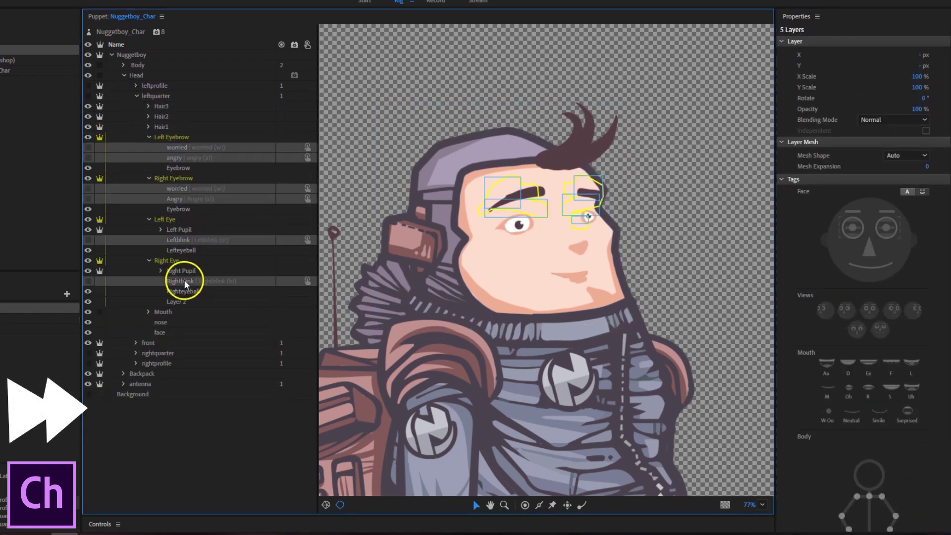
pyautogui.click(926, 510)
pyautogui.click(137, 96)
# Enable Hide Others in Group for rightquarter's worried, angry and blink layers and collapse the group
pyautogui.click(136, 117)
pyautogui.click(180, 177)
pyautogui.keyDown('ctrl'); pyautogui.click(180, 188); pyautogui.keyUp('ctrl')
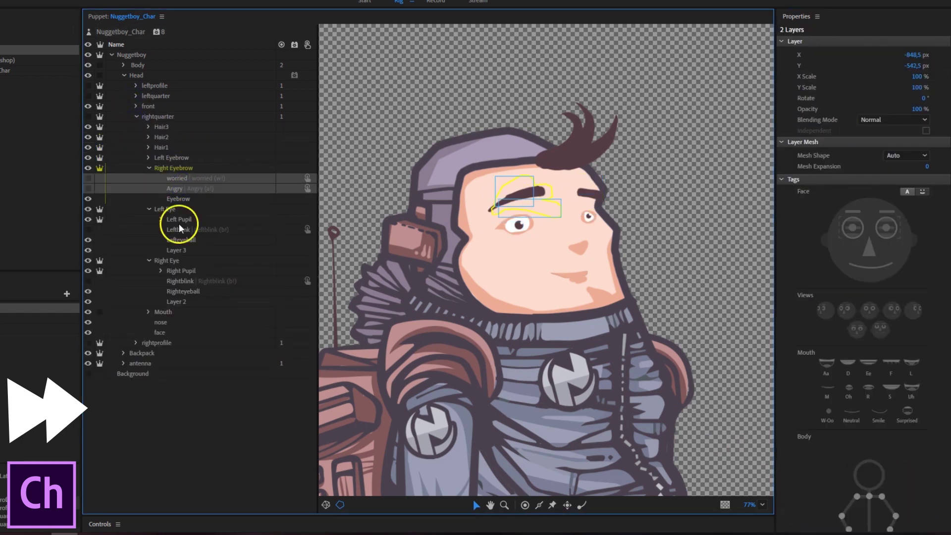
pyautogui.click(149, 157)
pyautogui.keyDown('ctrl'); pyautogui.click(177, 167); pyautogui.keyUp('ctrl')
pyautogui.keyDown('ctrl'); pyautogui.click(175, 178); pyautogui.keyUp('ctrl')
pyautogui.keyDown('ctrl'); pyautogui.click(178, 260); pyautogui.keyUp('ctrl')
pyautogui.keyDown('ctrl'); pyautogui.click(181, 312); pyautogui.keyUp('ctrl')
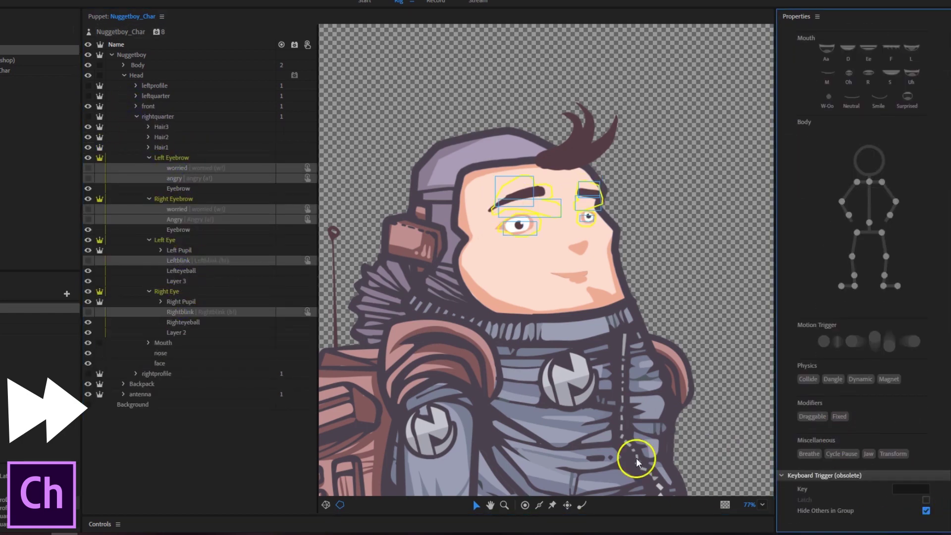
pyautogui.click(125, 75)
pyautogui.click(124, 74)
pyautogui.click(136, 116)
# Enable Hide Others in Group for rightprofile's worried and angry eyebrow layers and both blink layers
pyautogui.click(136, 127)
pyautogui.click(187, 189)
pyautogui.keyDown('ctrl'); pyautogui.click(194, 199); pyautogui.keyUp('ctrl')
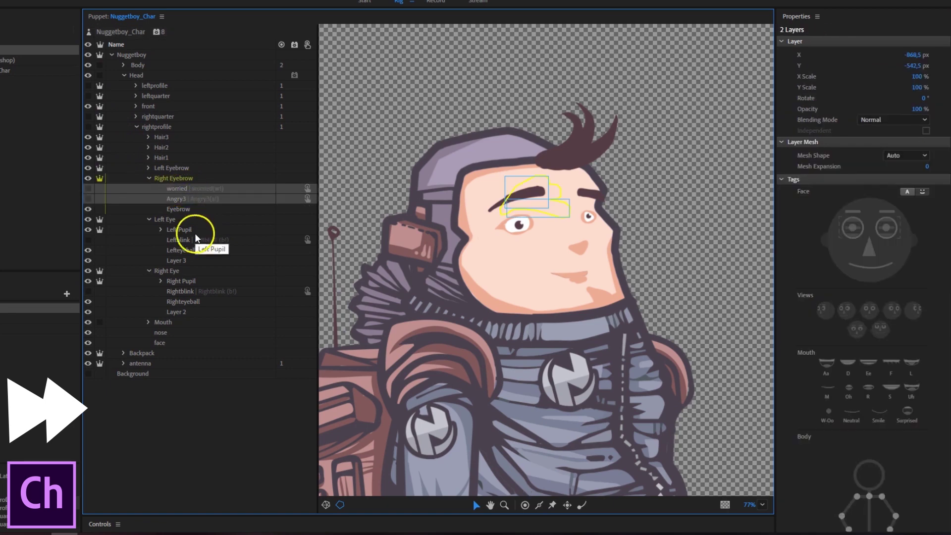
pyautogui.keyDown('ctrl'); pyautogui.click(212, 240); pyautogui.keyUp('ctrl')
pyautogui.click(148, 167)
pyautogui.keyDown('ctrl'); pyautogui.click(177, 178); pyautogui.keyUp('ctrl')
pyautogui.keyDown('ctrl'); pyautogui.click(177, 188); pyautogui.keyUp('ctrl')
pyautogui.keyDown('ctrl'); pyautogui.click(214, 322); pyautogui.keyUp('ctrl')
pyautogui.scroll(-6, 864, 297)
pyautogui.click(925, 510)
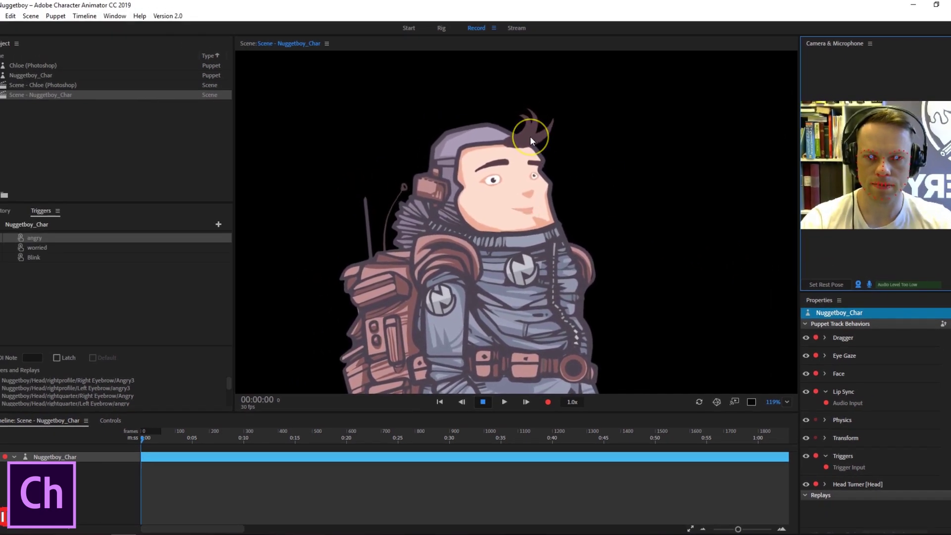
# Reopen the Nuggetboy_Char puppet for rigging, hide the front head view and show leftprofile instead
pyautogui.doubleClick(56, 94)
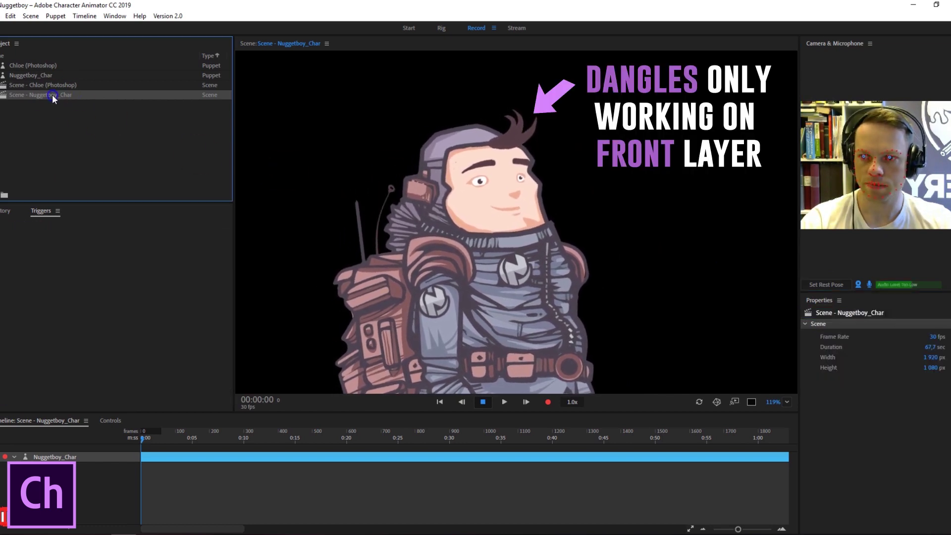
pyautogui.doubleClick(49, 75)
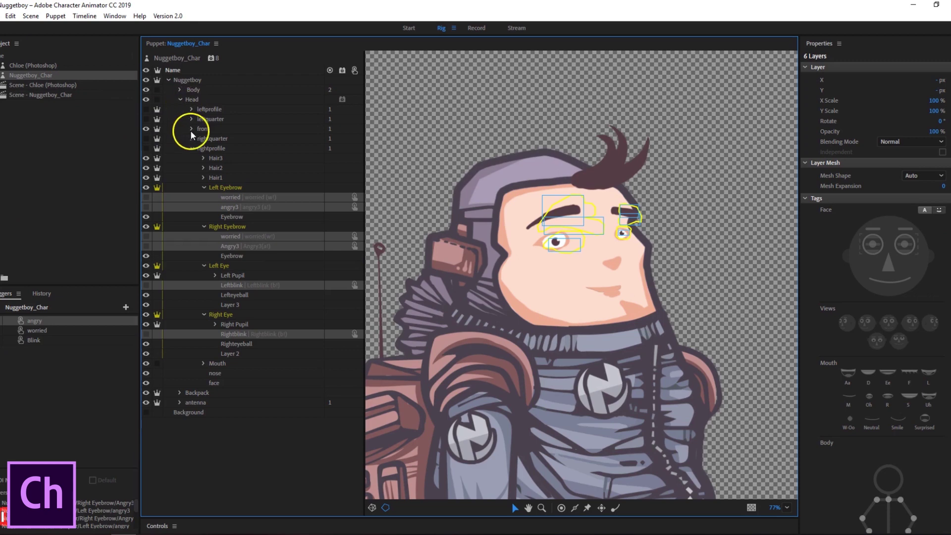
pyautogui.click(191, 148)
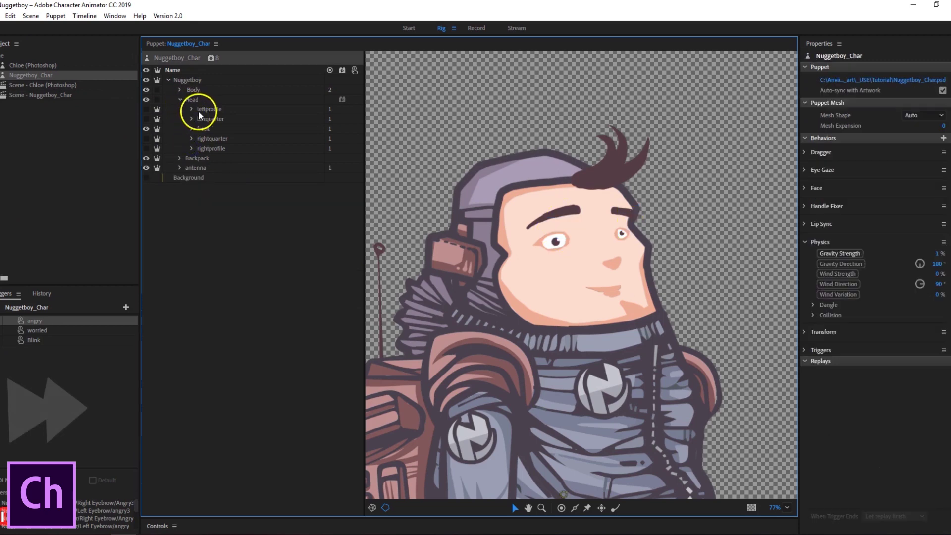
pyautogui.click(192, 109)
pyautogui.click(203, 139)
pyautogui.click(565, 181)
pyautogui.click(192, 109)
pyautogui.click(146, 109)
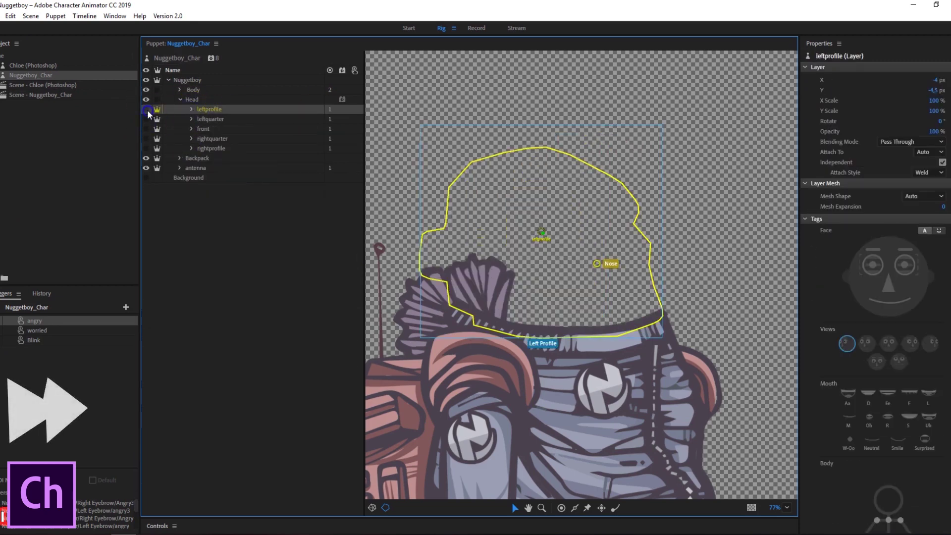
pyautogui.click(147, 109)
# Add a Dangle handle to the tip of Hair1, Hair2 and Hair3 in leftprofile and collapse the group
pyautogui.click(191, 109)
pyautogui.click(220, 139)
pyautogui.click(615, 508)
pyautogui.click(587, 138)
pyautogui.click(216, 129)
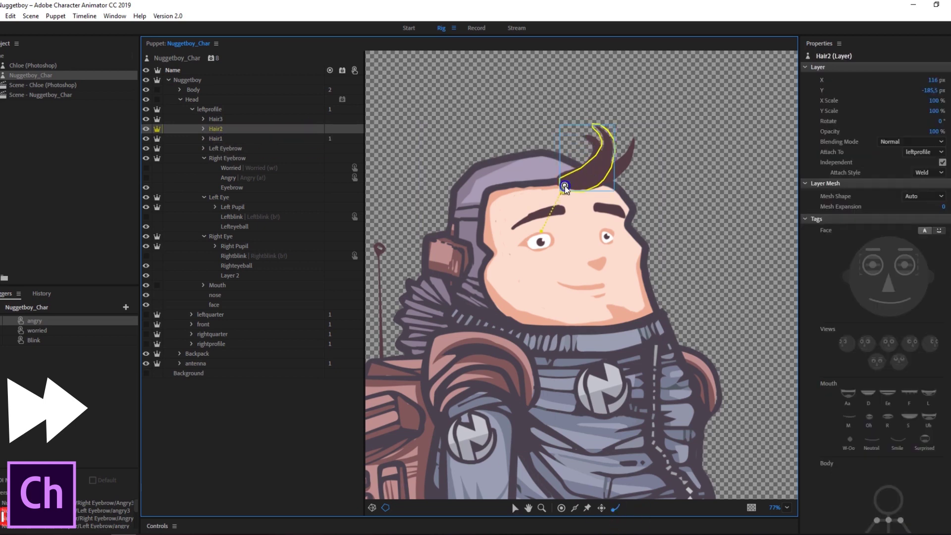
pyautogui.click(598, 130)
pyautogui.click(217, 120)
pyautogui.click(632, 141)
pyautogui.click(191, 109)
# Show leftquarter and add a Dangle handle to the tip of its Hair3, Hair2 and Hair1 layers
pyautogui.click(192, 119)
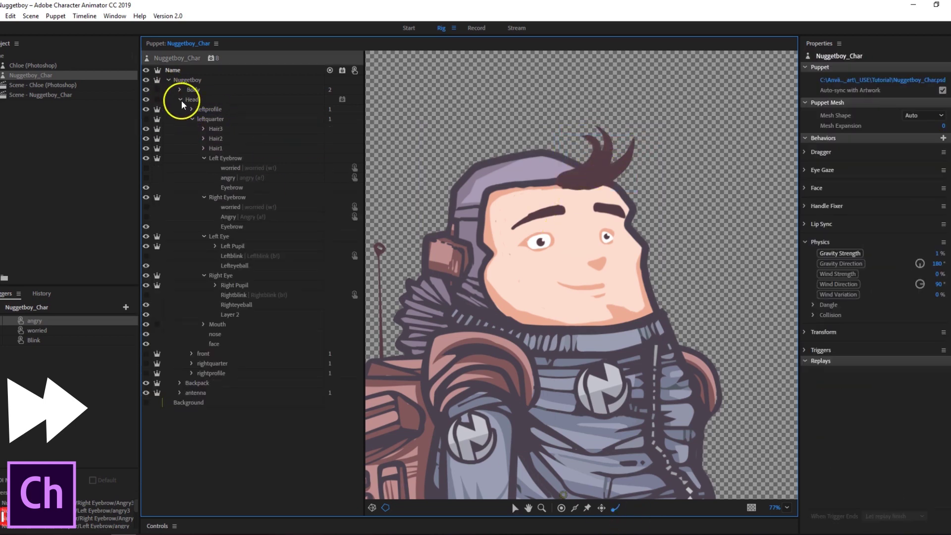
pyautogui.click(146, 119)
pyautogui.click(637, 142)
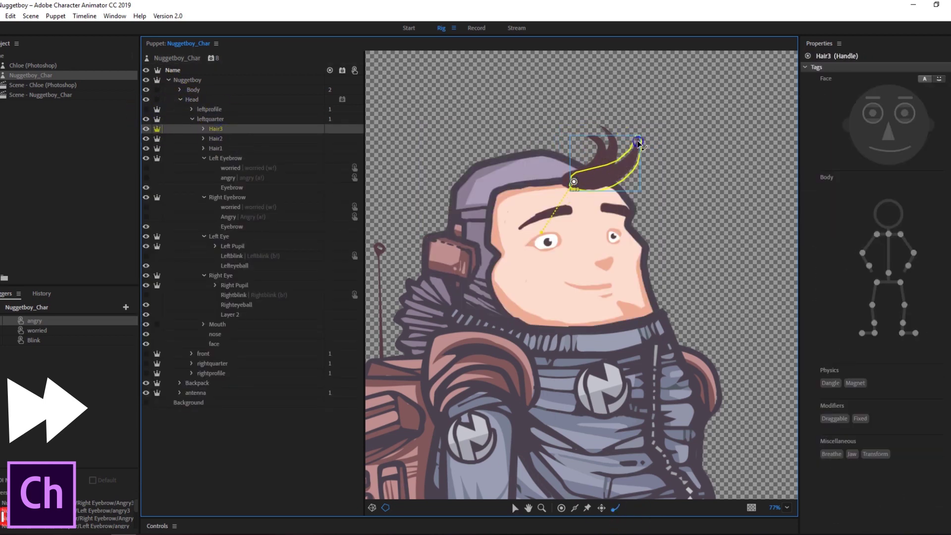
pyautogui.click(216, 138)
pyautogui.click(603, 129)
pyautogui.click(232, 158)
pyautogui.click(228, 148)
pyautogui.click(592, 136)
pyautogui.click(192, 119)
# Show rightquarter and add a Dangle handle to the tip of its Hair1, Hair2 and Hair3 layers
pyautogui.click(198, 138)
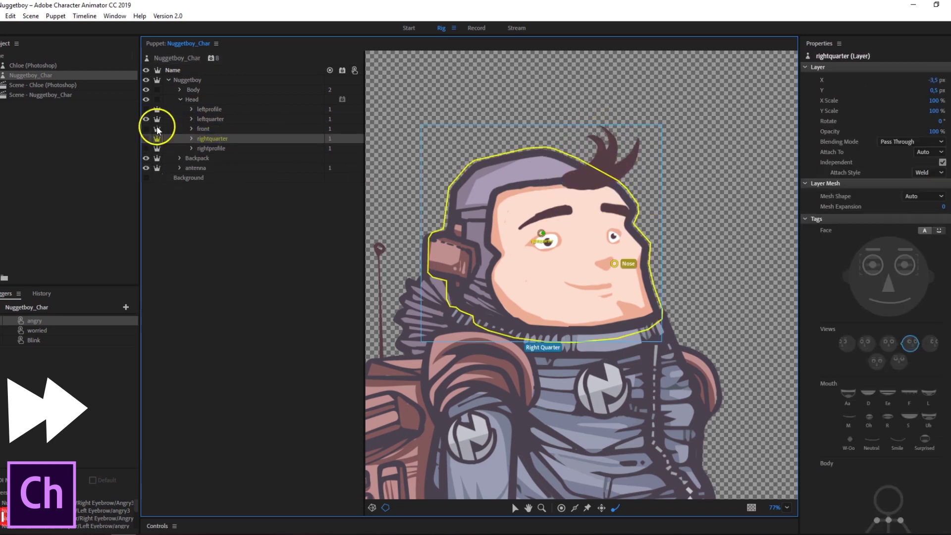
pyautogui.click(146, 139)
pyautogui.click(191, 139)
pyautogui.click(216, 168)
pyautogui.click(604, 136)
pyautogui.click(218, 158)
pyautogui.click(616, 130)
pyautogui.click(223, 168)
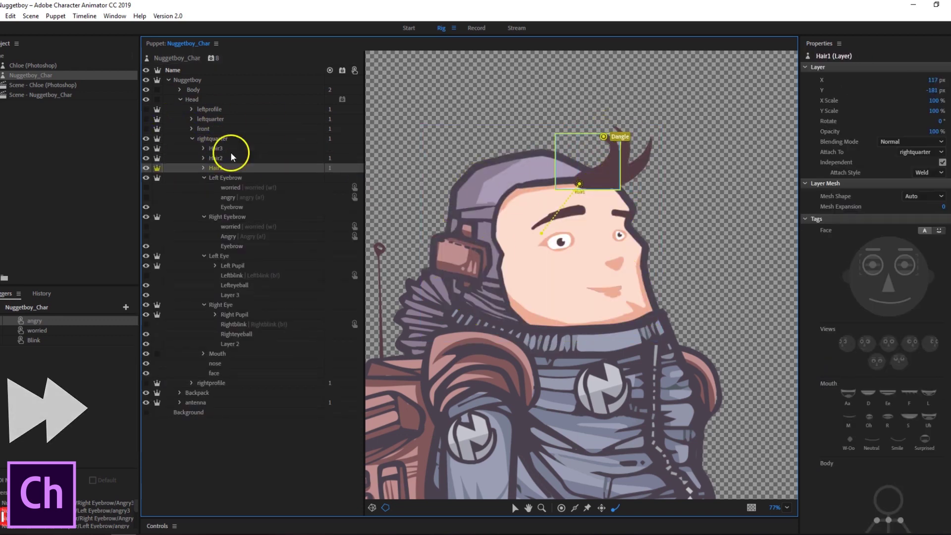
pyautogui.click(217, 148)
pyautogui.click(651, 140)
pyautogui.click(192, 139)
# Show rightprofile in place of rightquarter and add a Dangle handle to the tip of its Hair1 layer
pyautogui.click(192, 148)
pyautogui.click(146, 139)
pyautogui.click(146, 147)
pyautogui.click(219, 177)
pyautogui.click(604, 138)
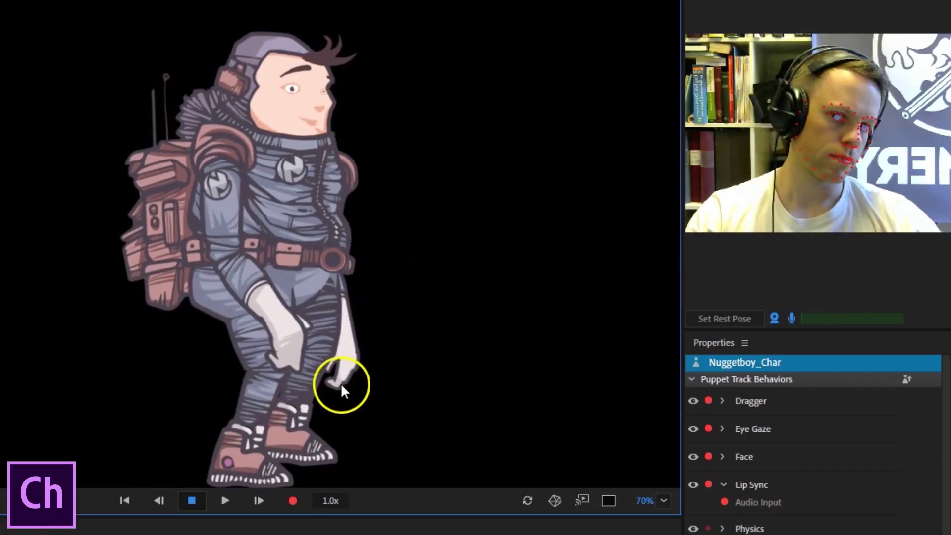
# Test the puppet's arm movement in the scene by pulling both hands up and releasing them
pyautogui.moveTo(340, 382); pyautogui.dragTo(477, 223)
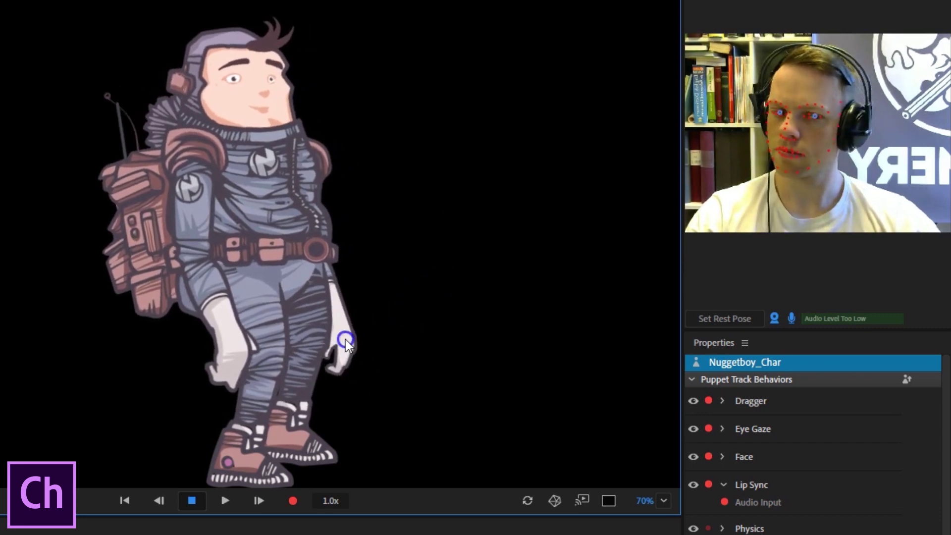
pyautogui.moveTo(346, 340); pyautogui.dragTo(456, 201)
pyautogui.moveTo(251, 356); pyautogui.dragTo(370, 180)
pyautogui.moveTo(431, 287); pyautogui.dragTo(422, 184)
pyautogui.moveTo(290, 319); pyautogui.dragTo(377, 151)
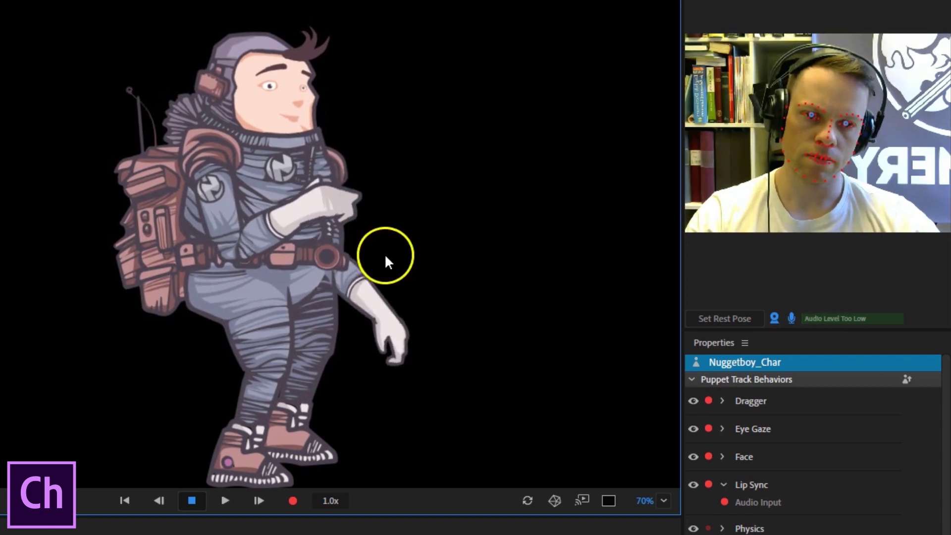
pyautogui.moveTo(441, 270); pyautogui.dragTo(443, 278)
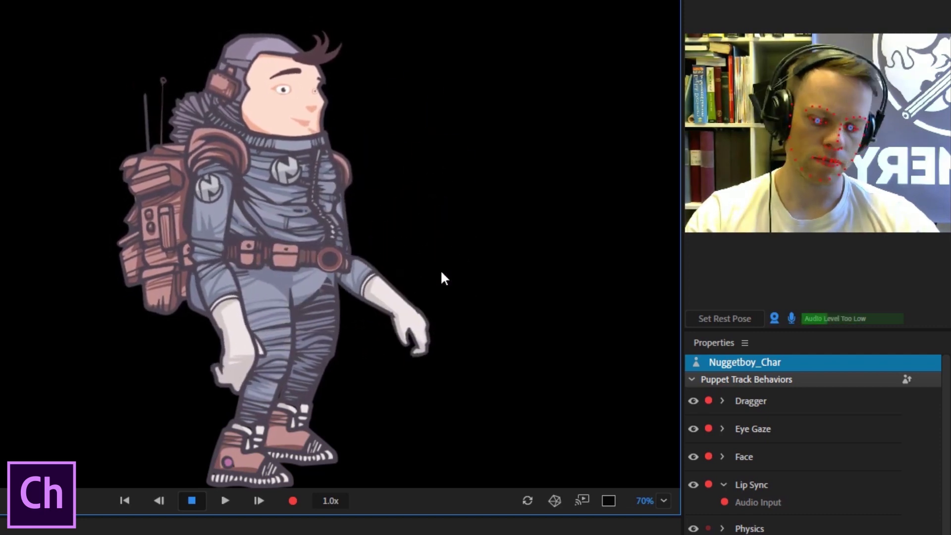
pyautogui.moveTo(441, 238); pyautogui.dragTo(448, 240)
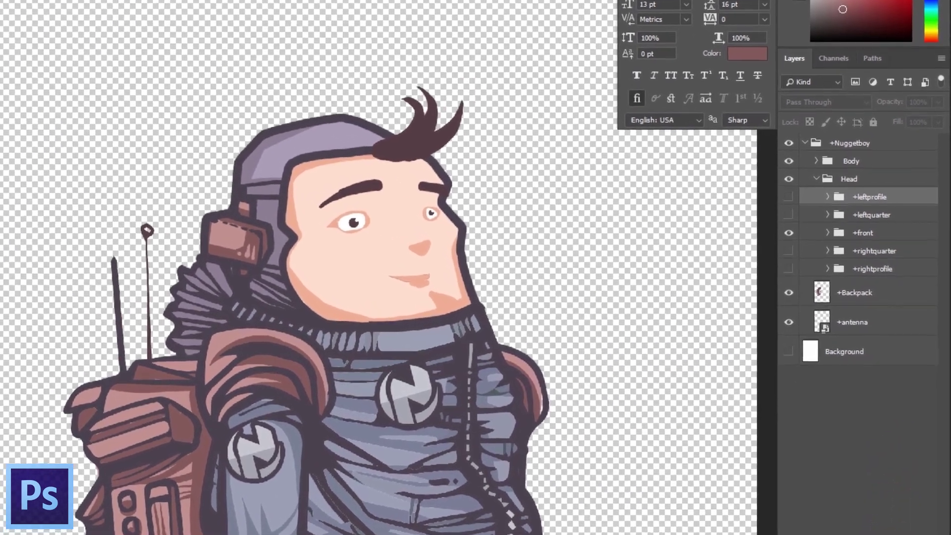
# Switch to Photoshop, create a Helmet group above +leftprofile in Head, and add the glass helmet artwork inside it as layer 7
pyautogui.click(915, 529)
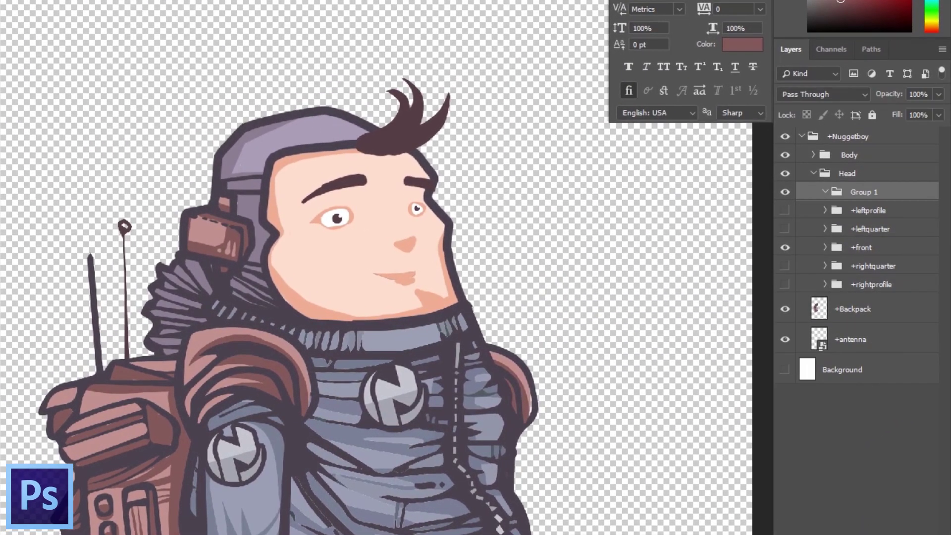
pyautogui.click(863, 190)
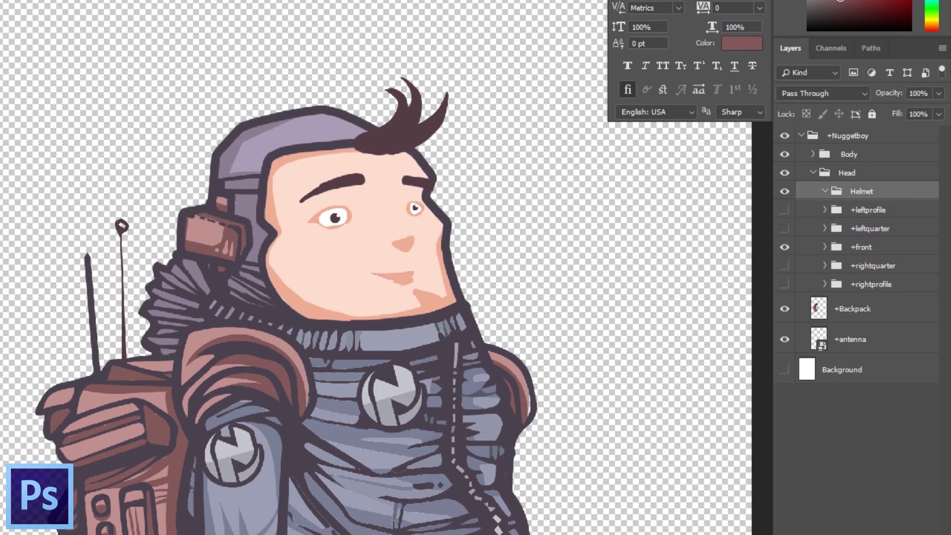
pyautogui.hotkey('ctrl', 'shift', 'alt', 'n')
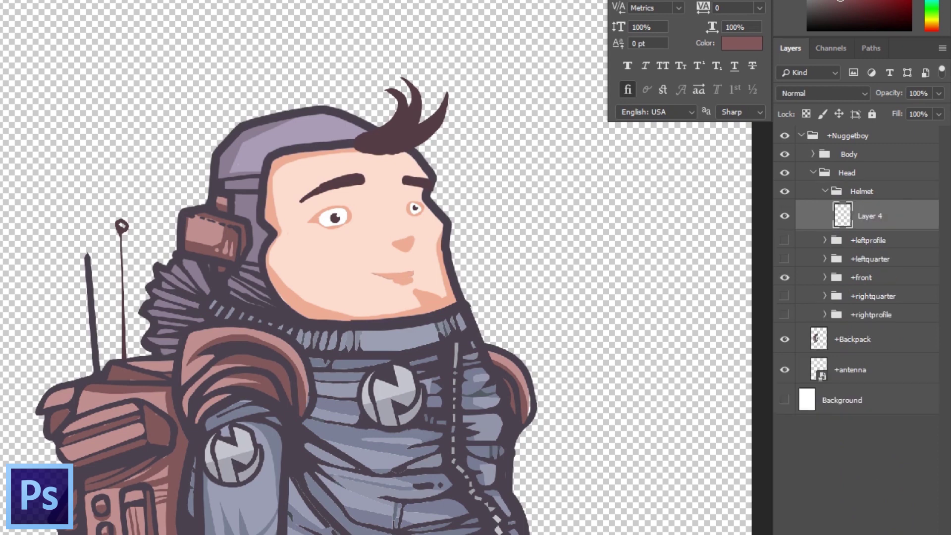
pyautogui.moveTo(887, 217); pyautogui.dragTo(929, 533)
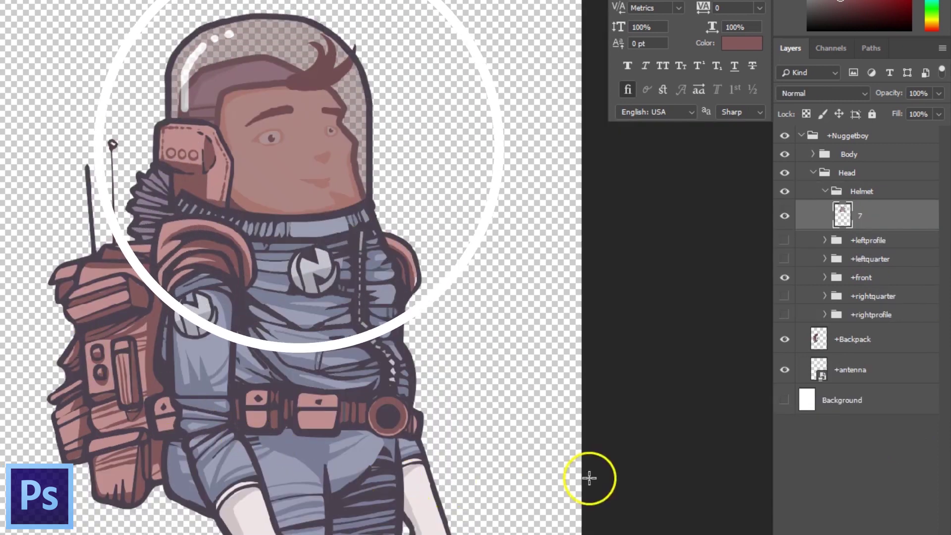
# Toggle the visibility of the head views and the helmet layer to examine how the helmet fits over each view
pyautogui.click(785, 277)
pyautogui.click(785, 277)
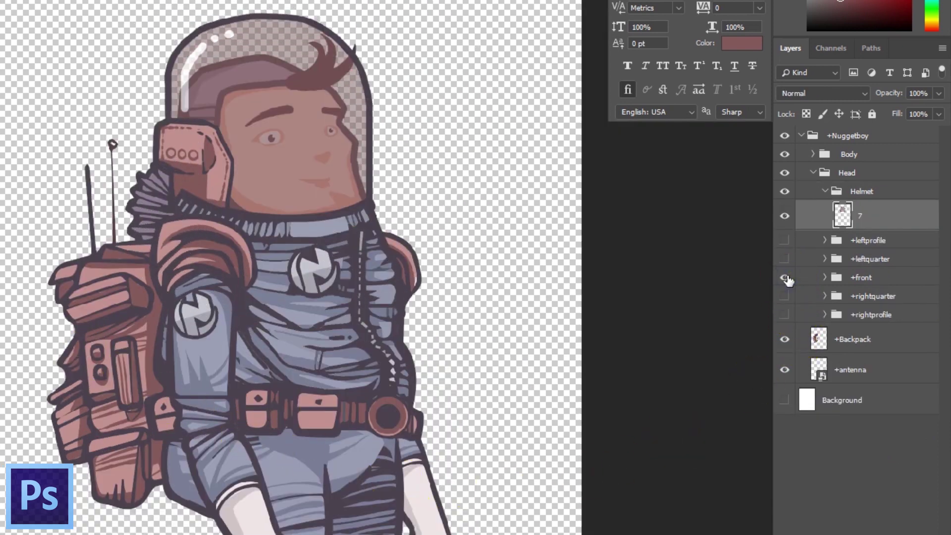
pyautogui.click(784, 278)
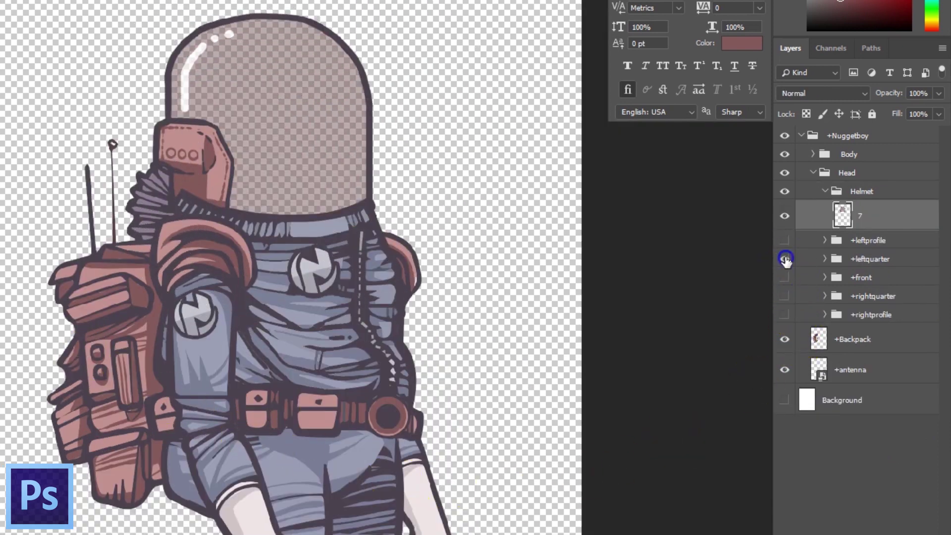
pyautogui.click(785, 258)
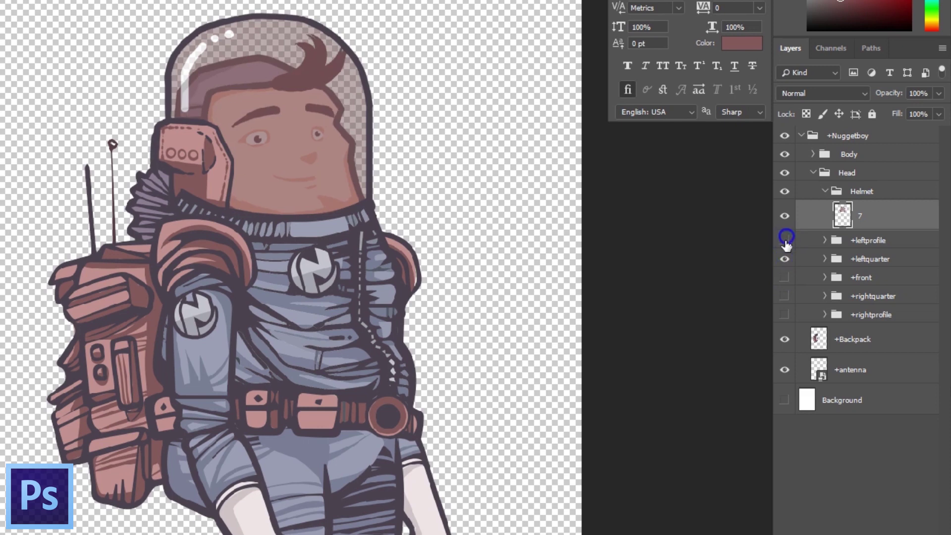
pyautogui.click(785, 259)
pyautogui.click(785, 296)
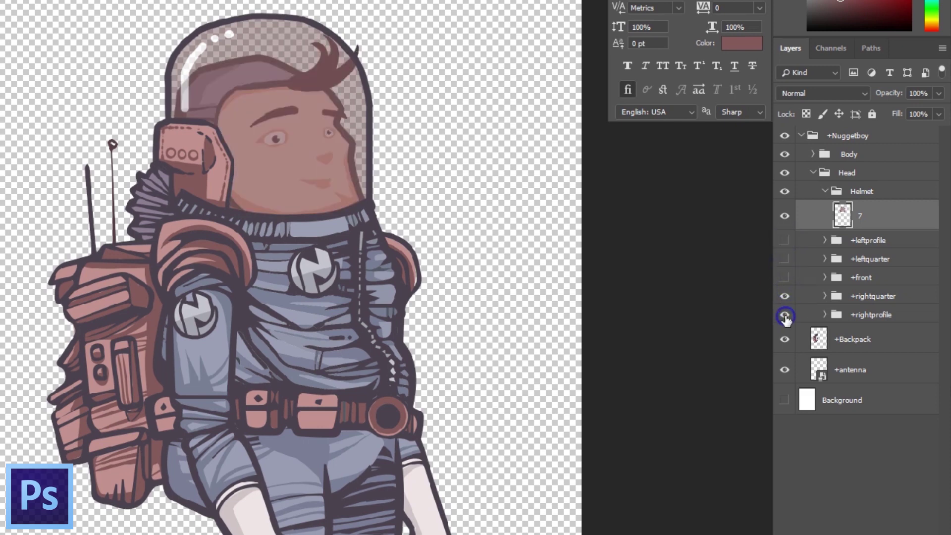
pyautogui.click(785, 217)
pyautogui.click(785, 217)
pyautogui.click(786, 311)
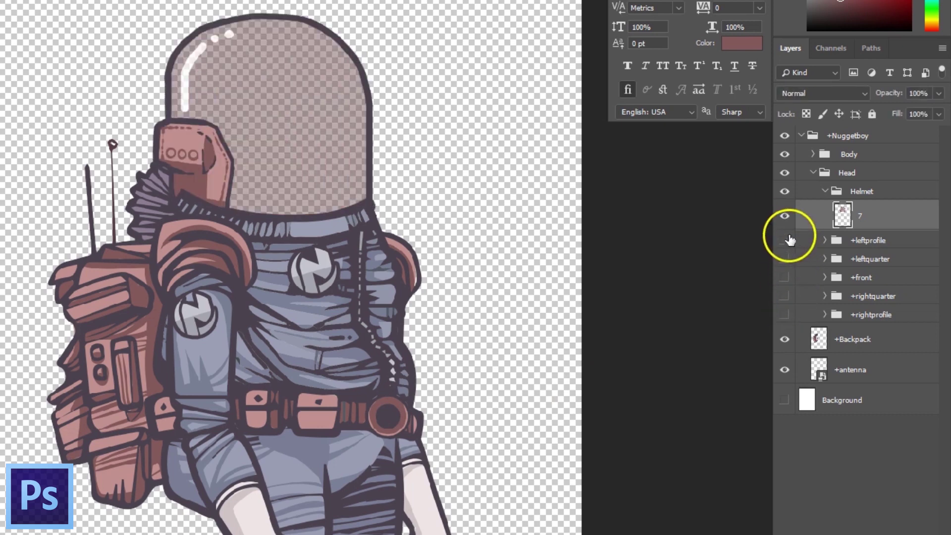
pyautogui.click(786, 240)
pyautogui.click(786, 240)
pyautogui.click(784, 258)
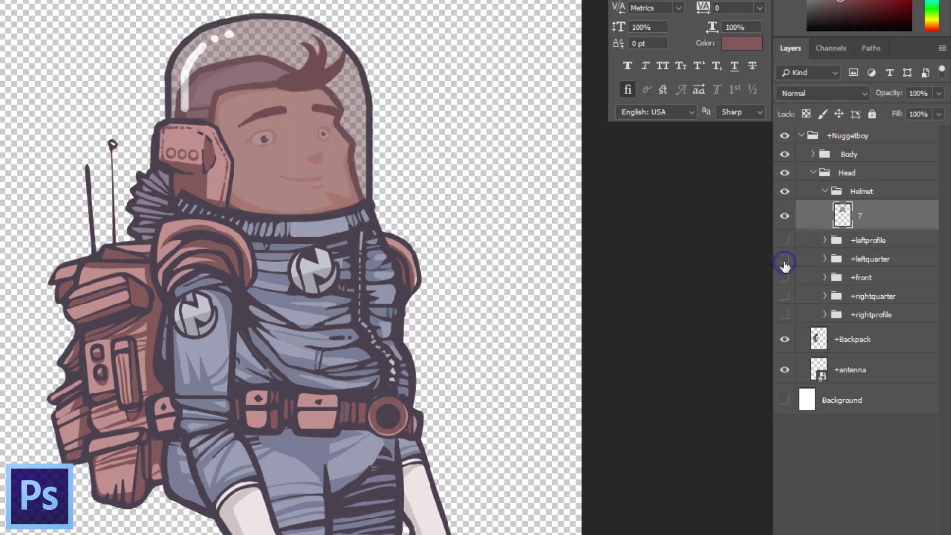
# Show the leftquarter, front, rightquarter and rightprofile heads in turn beneath the glass helmet to compare their fit, returning to leftprofile
pyautogui.click(784, 260)
pyautogui.click(784, 278)
pyautogui.click(784, 280)
pyautogui.click(784, 295)
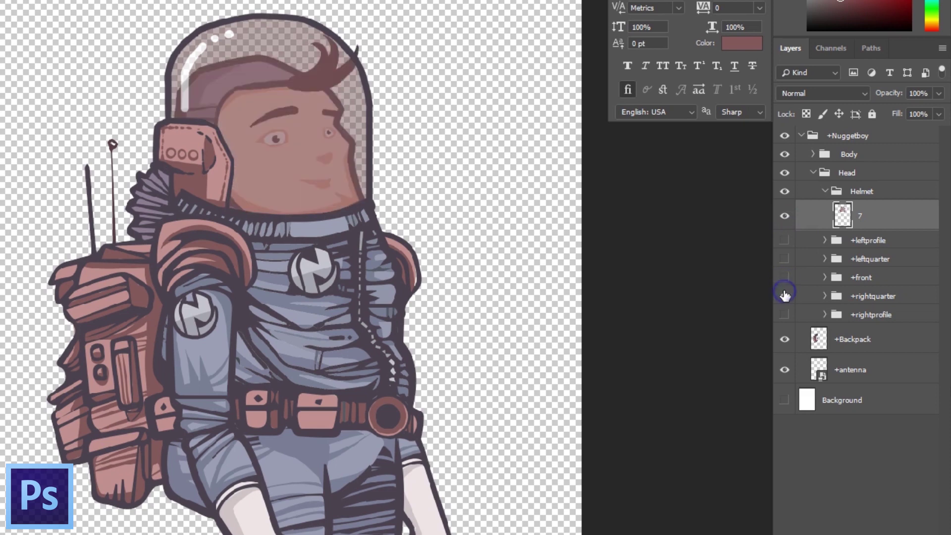
pyautogui.click(784, 295)
pyautogui.click(784, 315)
pyautogui.click(784, 315)
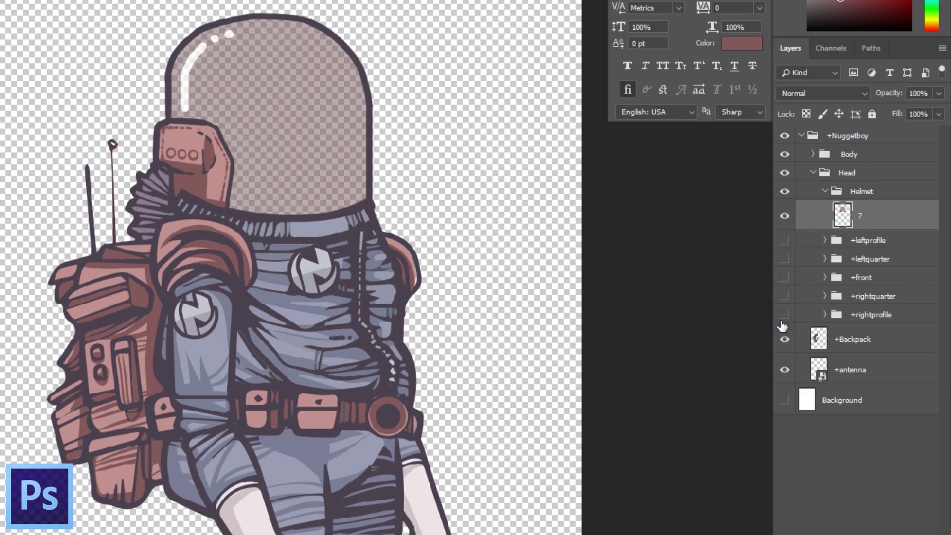
pyautogui.click(785, 296)
pyautogui.click(785, 296)
pyautogui.click(785, 278)
pyautogui.click(785, 278)
pyautogui.click(783, 239)
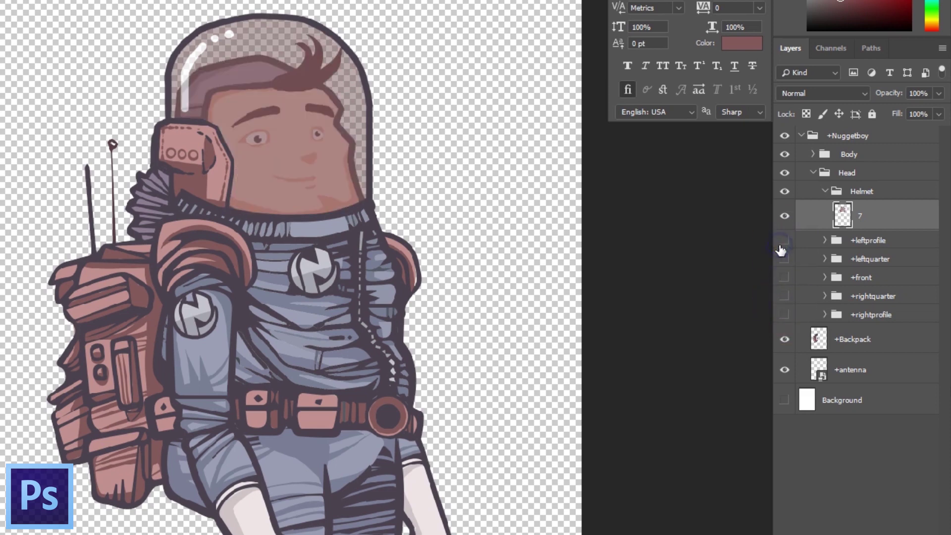
pyautogui.click(783, 238)
pyautogui.click(782, 239)
pyautogui.click(782, 239)
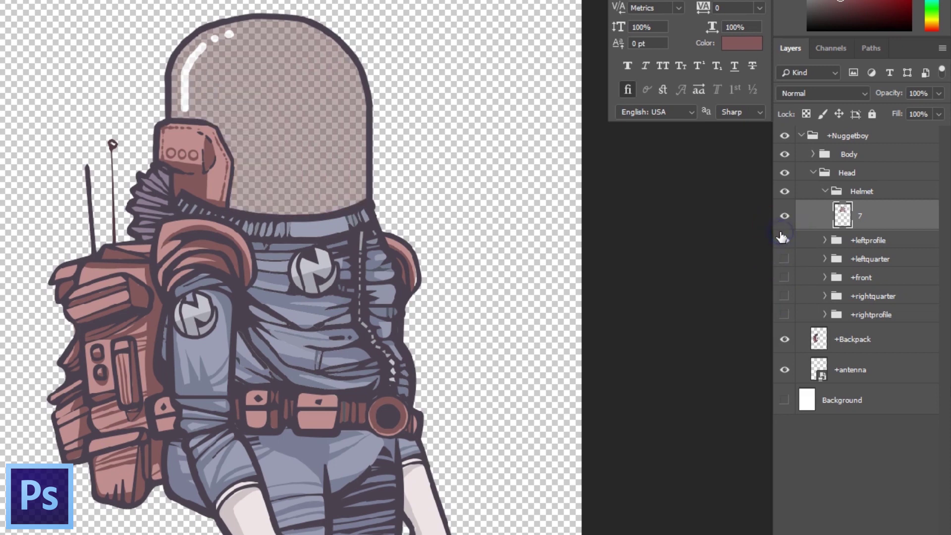
pyautogui.click(783, 238)
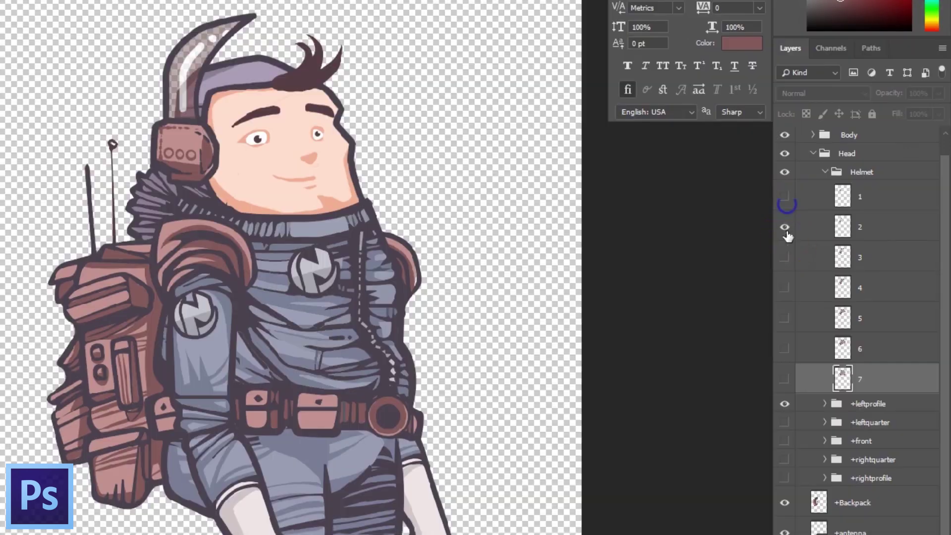
# Show the numbered Helmet layers one at a time up to 6 to preview the visor closing over the leftprofile head
pyautogui.click(787, 254)
pyautogui.click(786, 226)
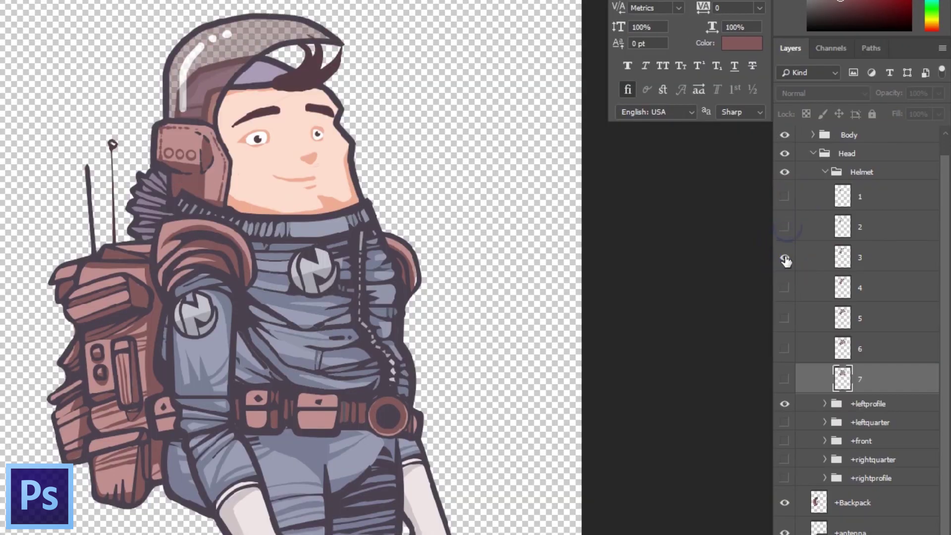
pyautogui.click(784, 257)
pyautogui.click(784, 288)
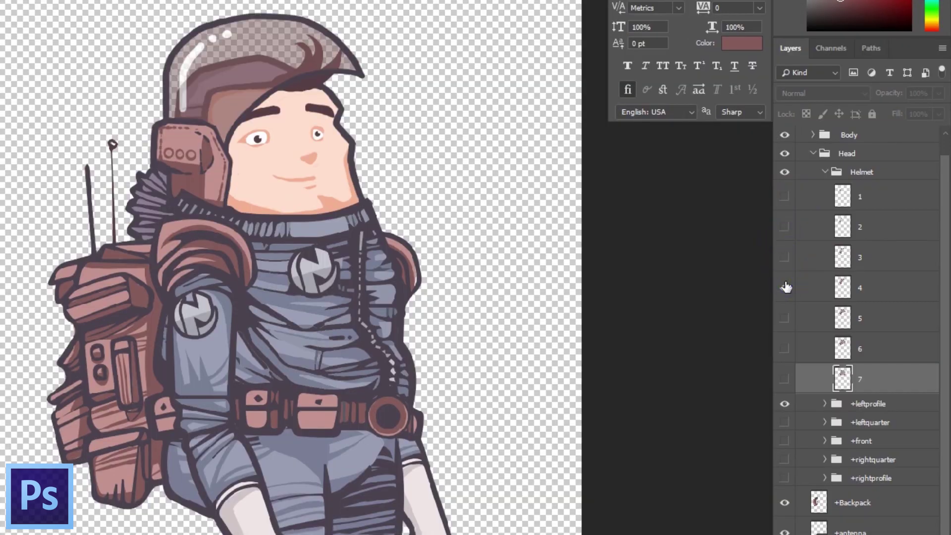
pyautogui.click(786, 286)
pyautogui.click(786, 311)
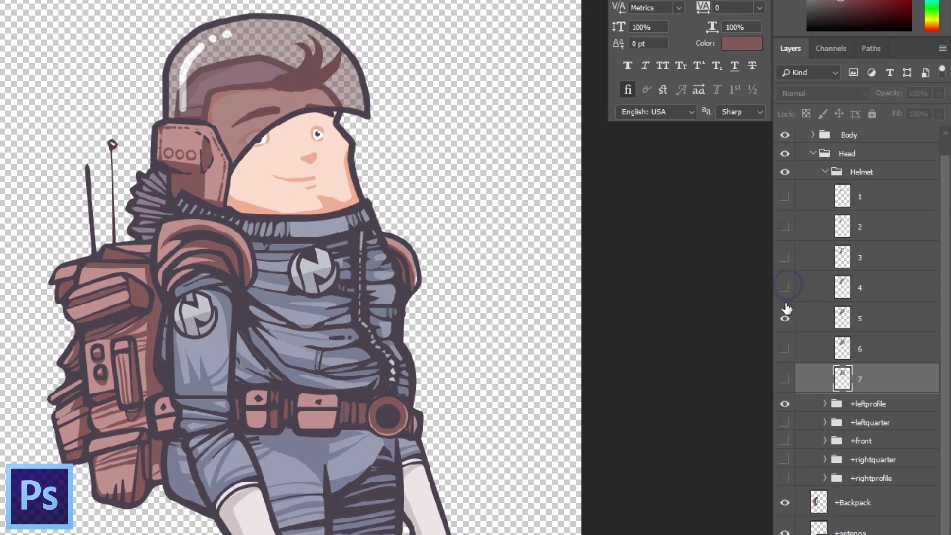
pyautogui.click(784, 342)
pyautogui.click(784, 326)
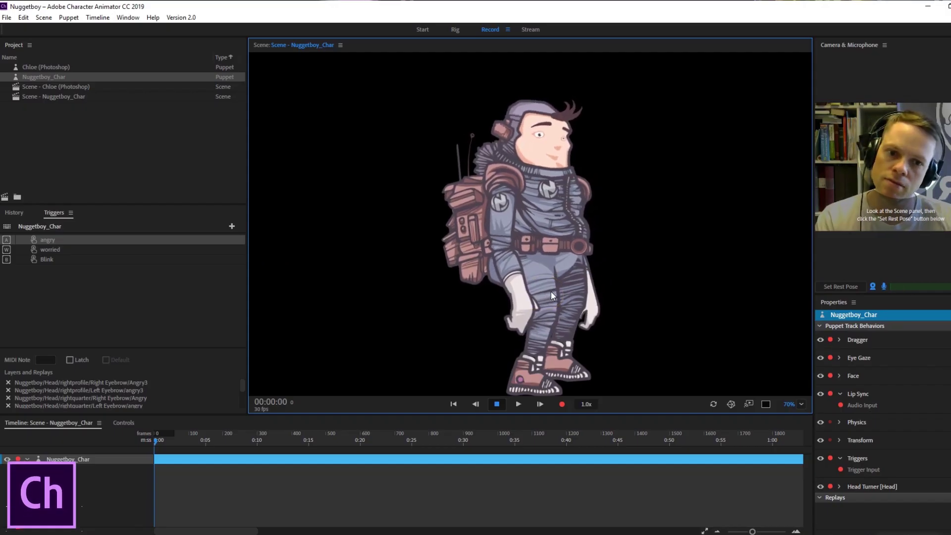
# Switch to Character Animator, open the Nuggetboy_Char puppet and create a latching trigger from the Helmet group, assigned to the H key
pyautogui.doubleClick(58, 78)
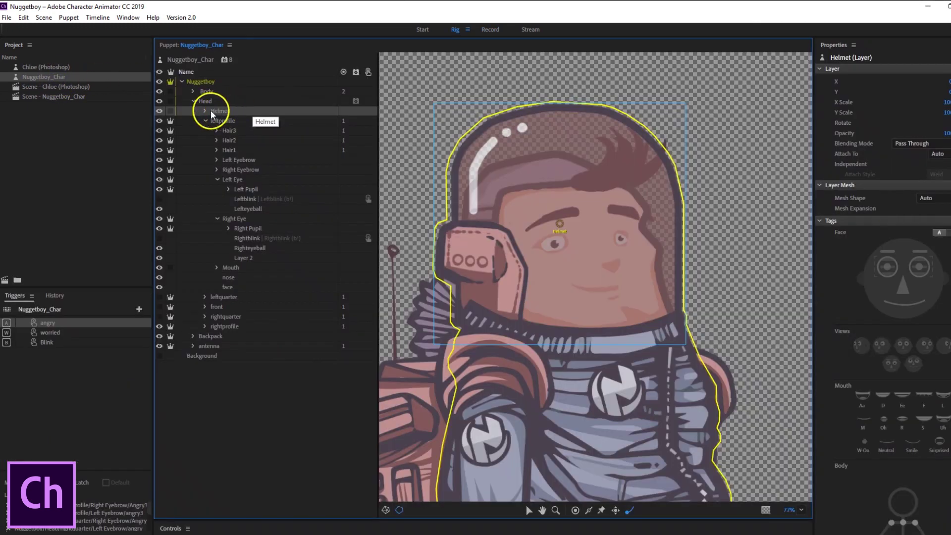
pyautogui.click(205, 111)
pyautogui.click(205, 111)
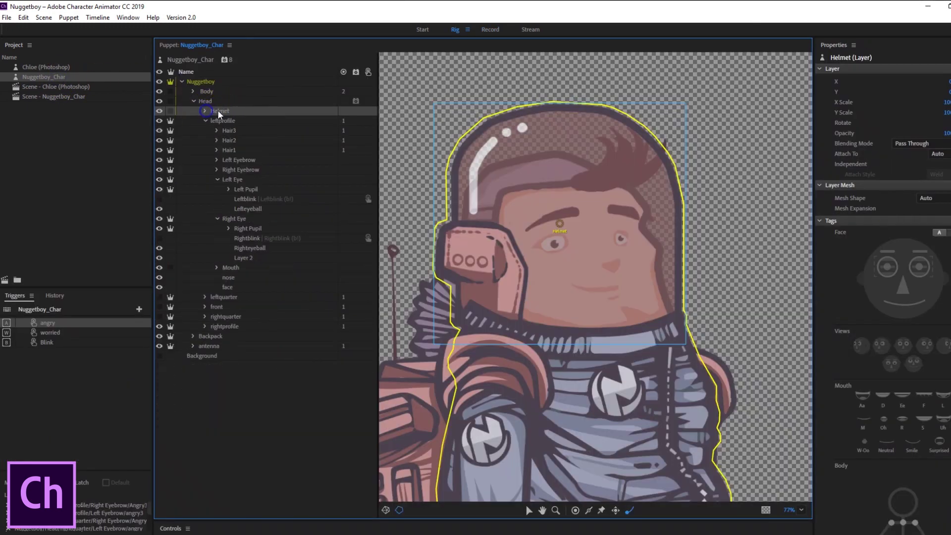
pyautogui.moveTo(229, 139); pyautogui.dragTo(66, 403)
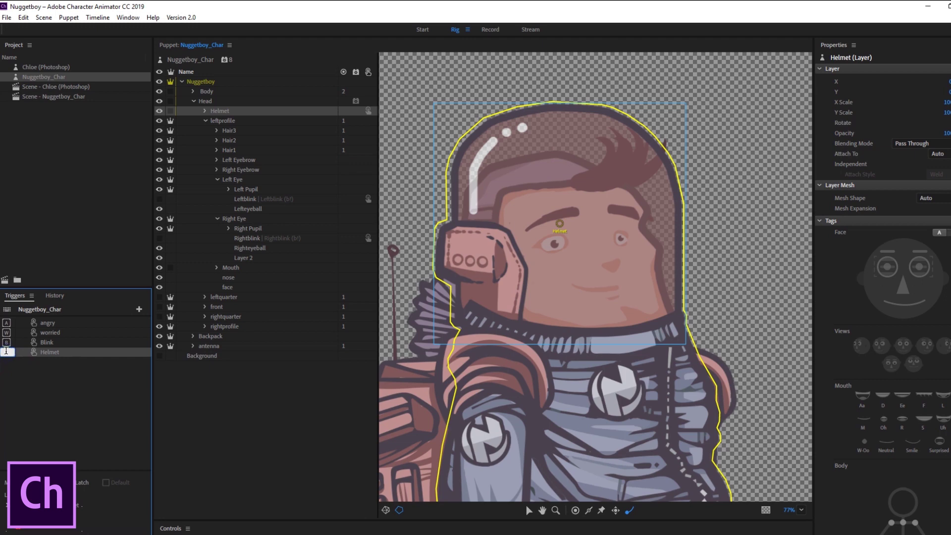
pyautogui.click(21, 410)
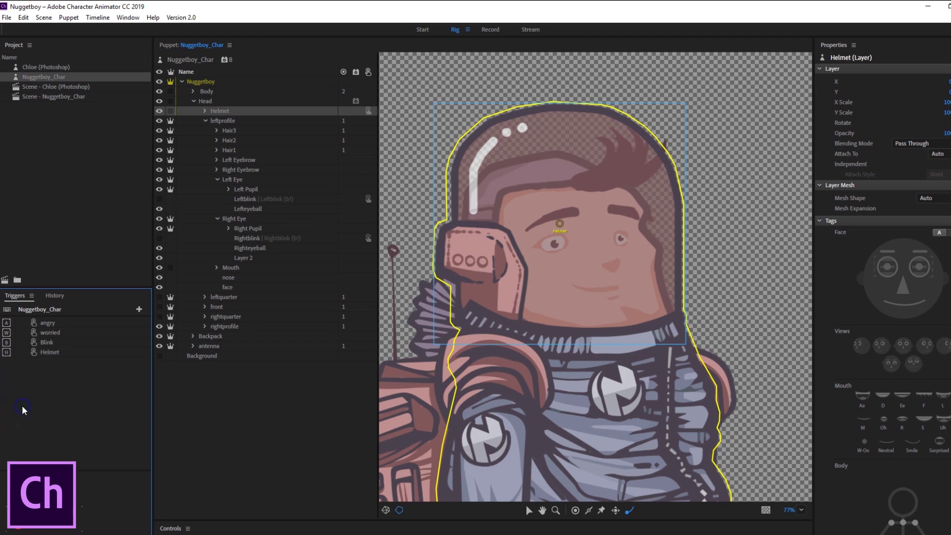
pyautogui.click(56, 353)
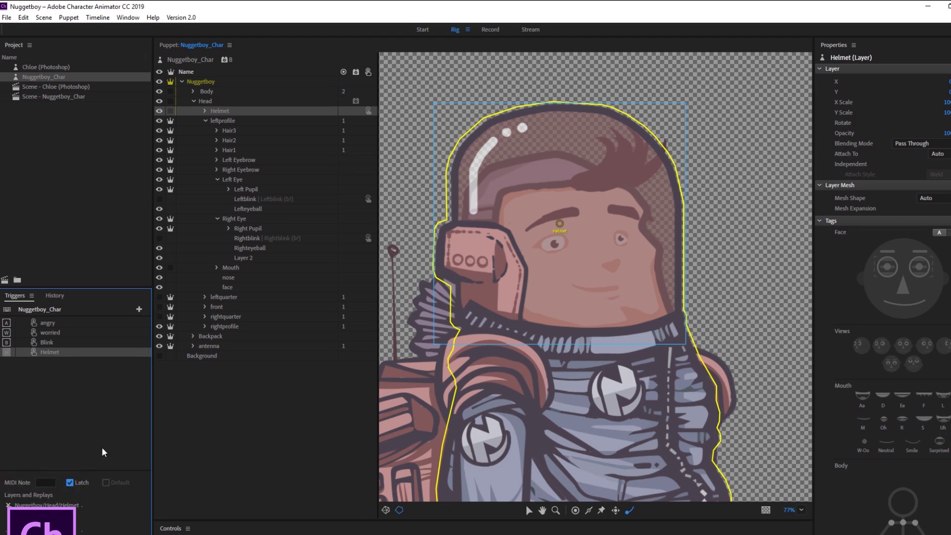
# Open Scene - Nuggetboy_Char and test the Helmet trigger by turning the helmet on and off repeatedly
pyautogui.doubleClick(51, 98)
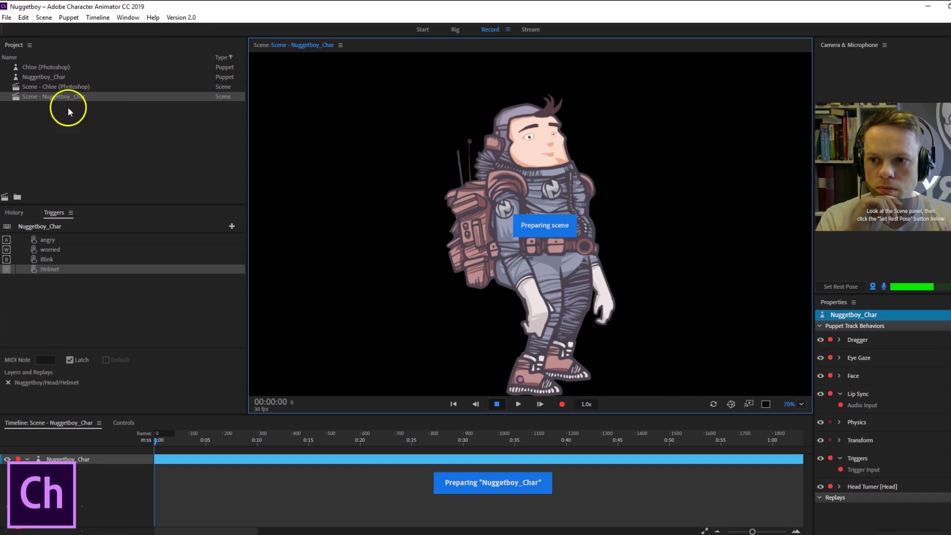
pyautogui.press('h')
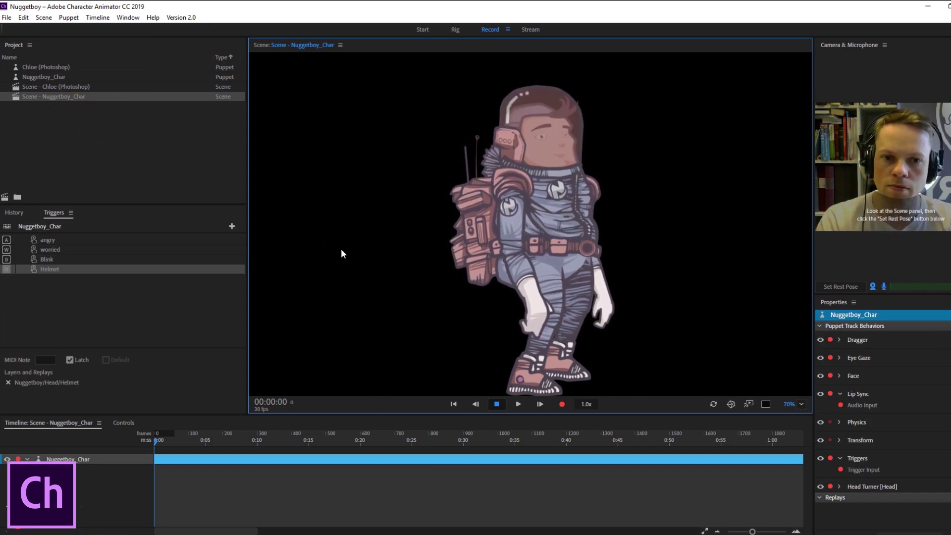
pyautogui.press('h')
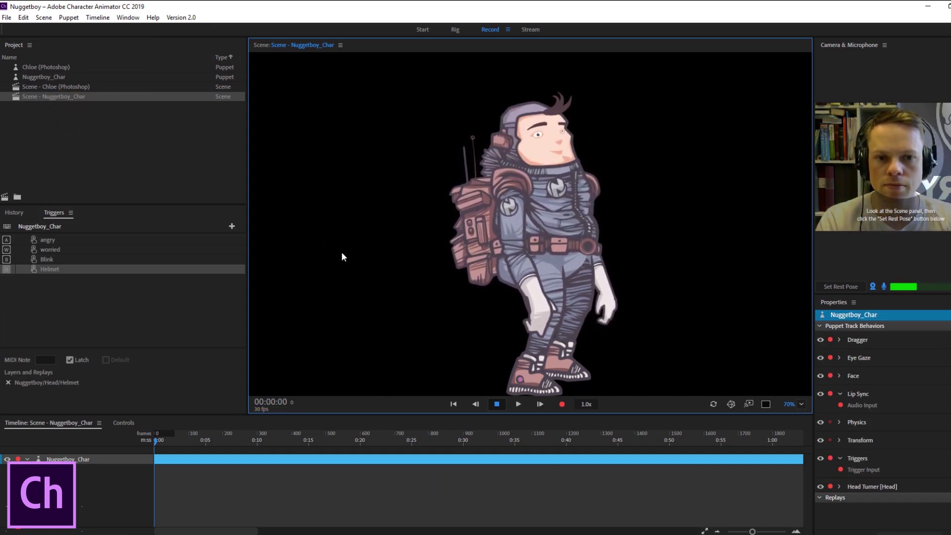
pyautogui.press('h')
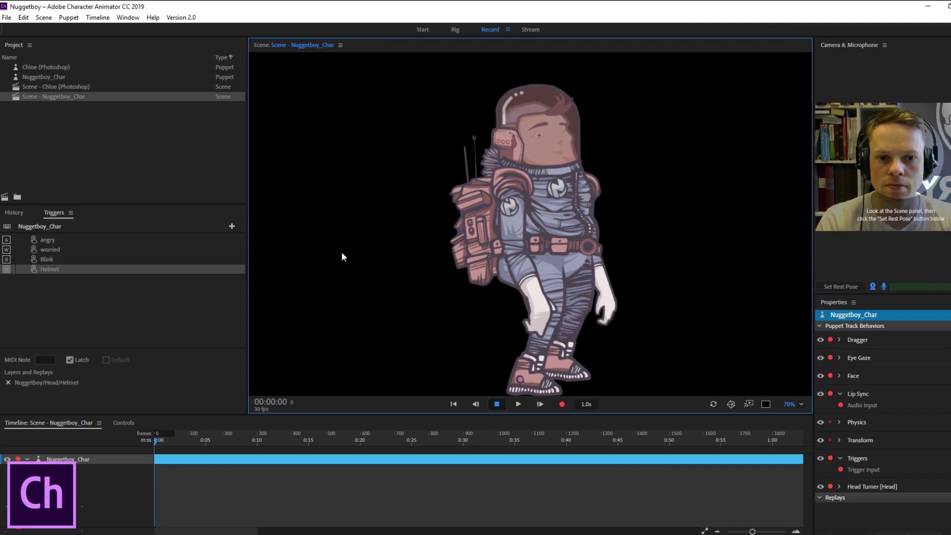
pyautogui.press('h')
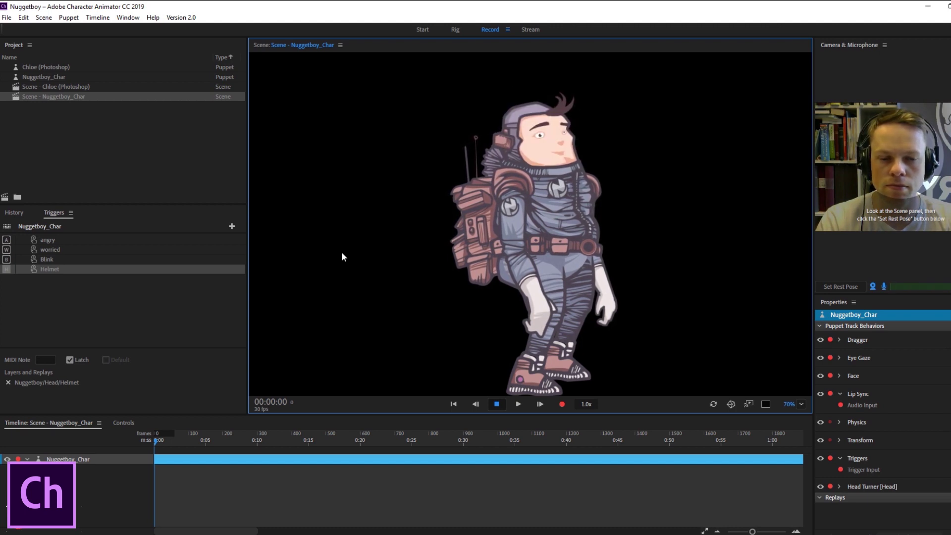
pyautogui.press('h')
pyautogui.press('h')
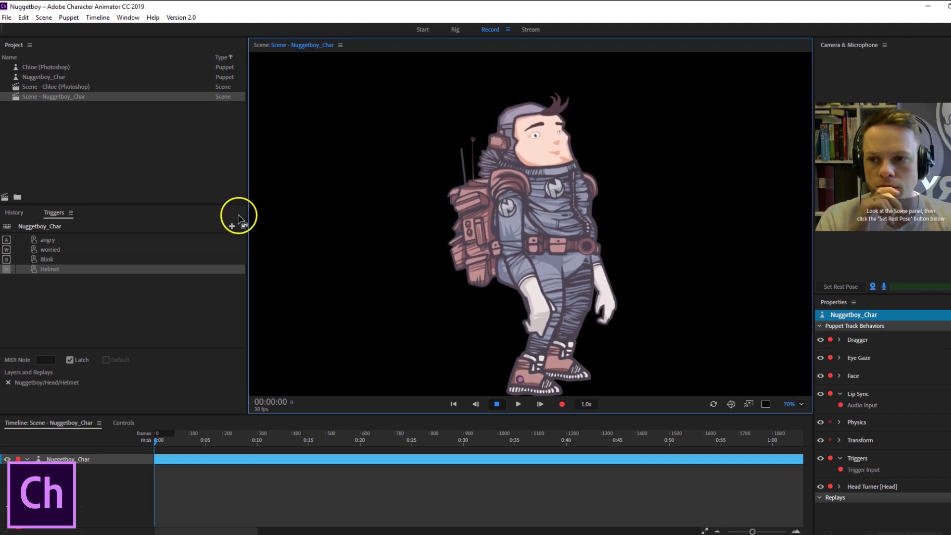
# Reopen the Nuggetboy_Char puppet and add a Cycle Layers behavior to the Helmet group
pyautogui.click(49, 78)
pyautogui.doubleClick(50, 78)
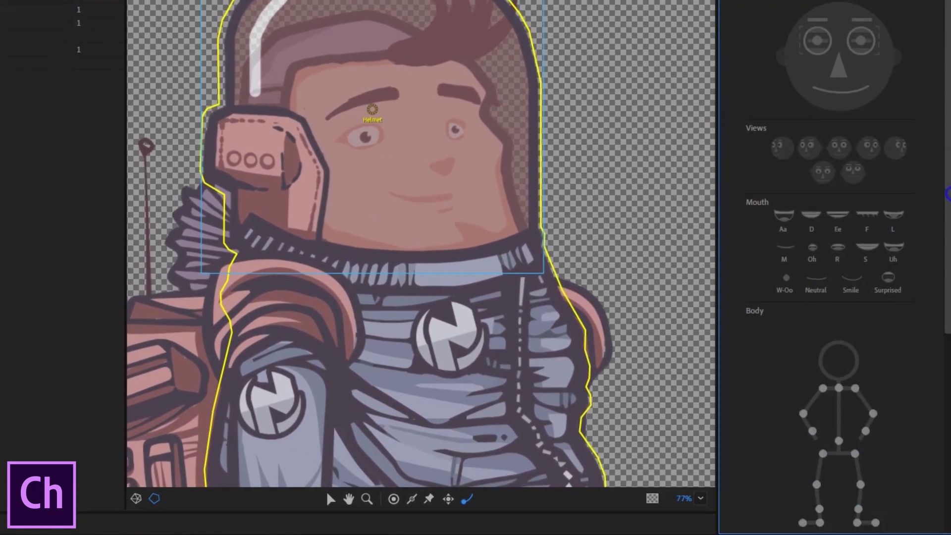
pyautogui.moveTo(947, 193); pyautogui.dragTo(947, 465)
pyautogui.click(910, 491)
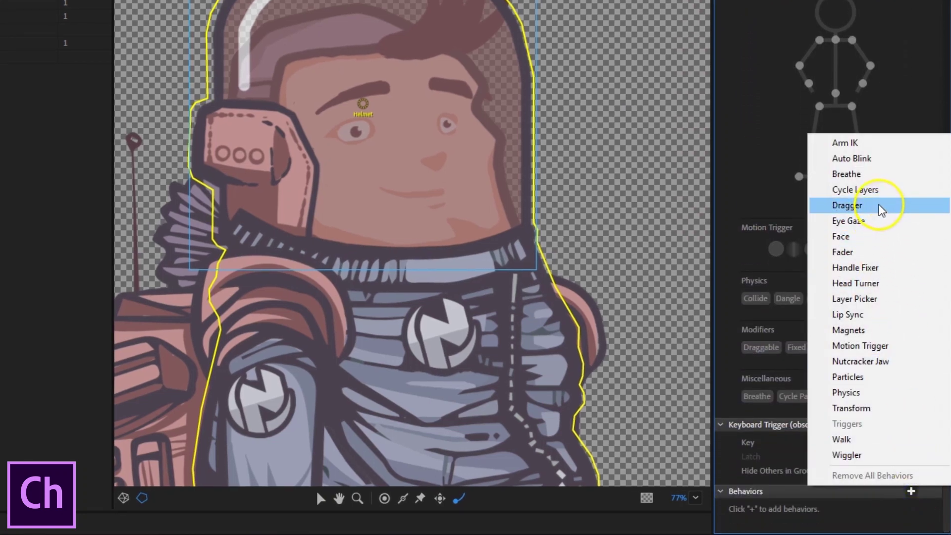
pyautogui.click(872, 190)
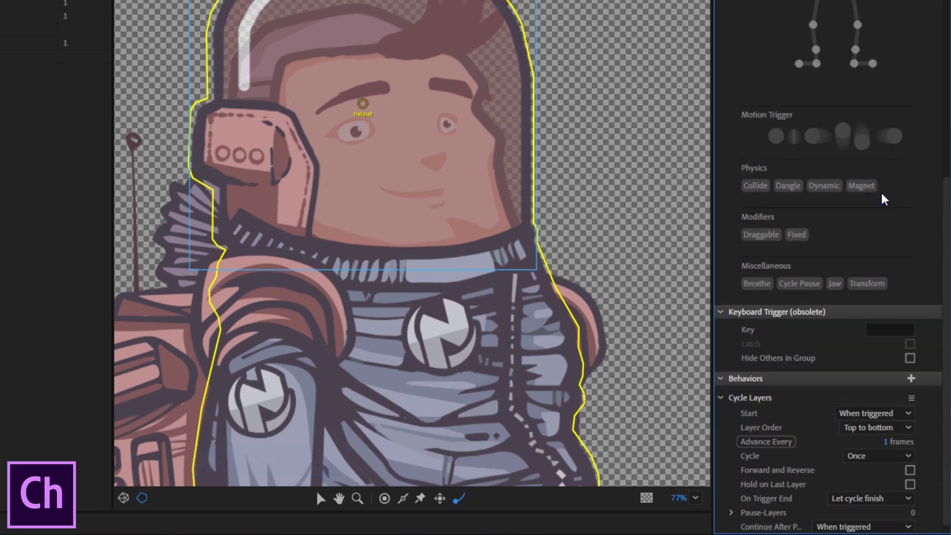
pyautogui.moveTo(943, 197); pyautogui.dragTo(946, 218)
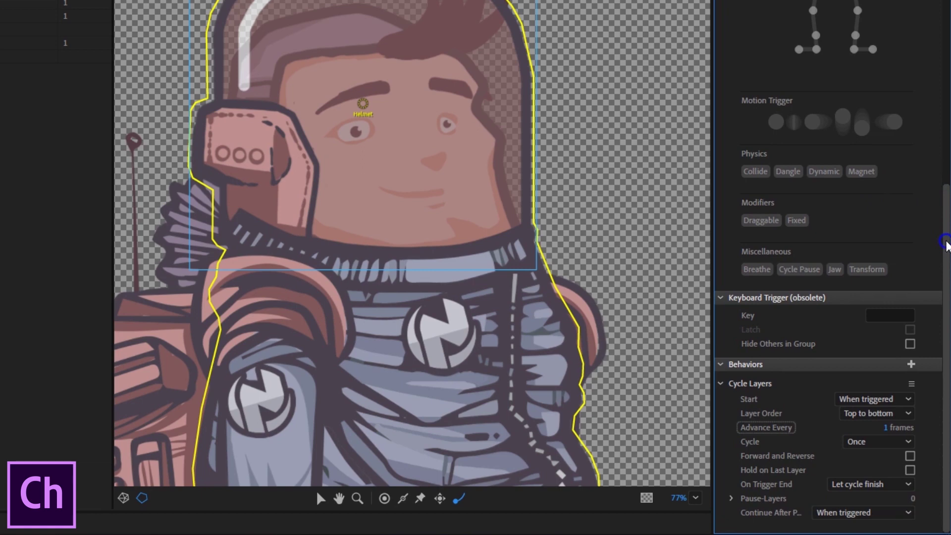
# Enable Forward and Reverse and Hold on Last Layer in the Helmet group's Cycle Layers behavior
pyautogui.click(913, 406)
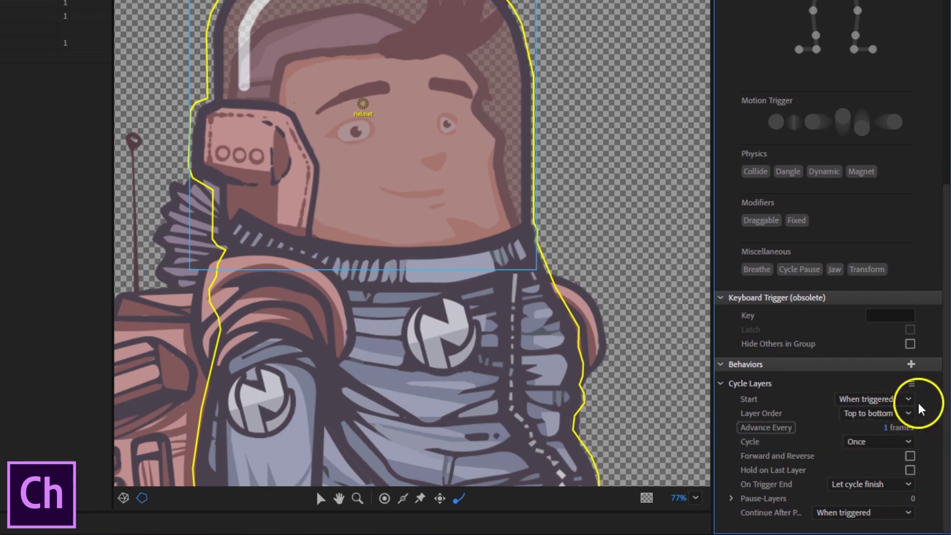
pyautogui.click(922, 413)
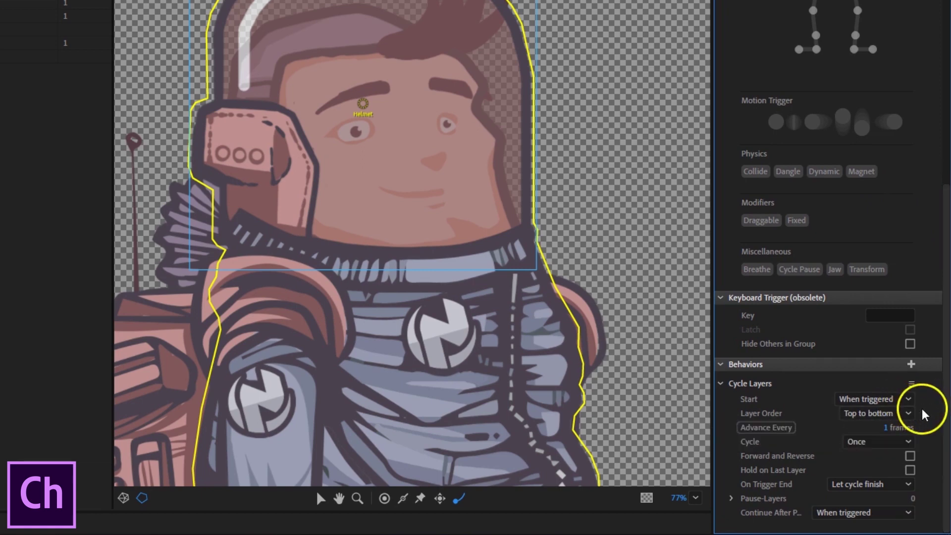
pyautogui.click(927, 429)
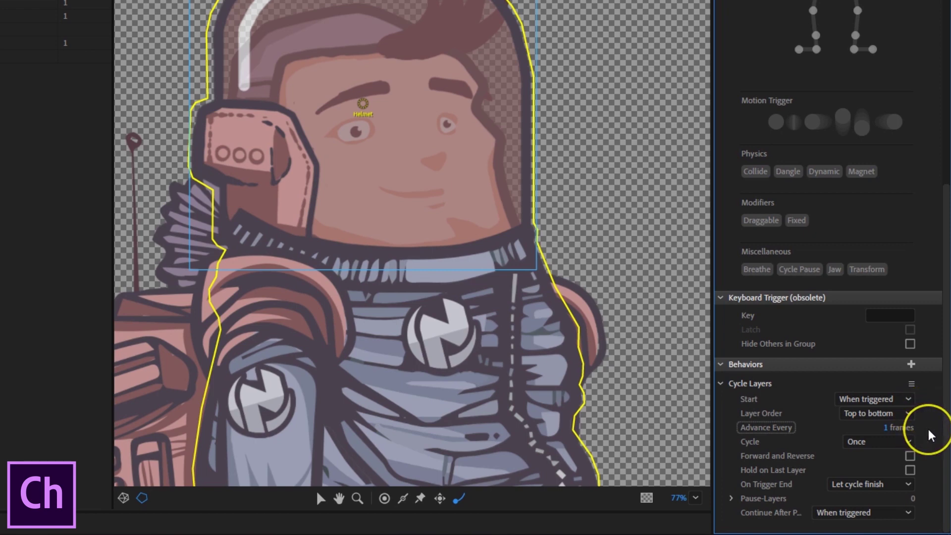
pyautogui.click(921, 414)
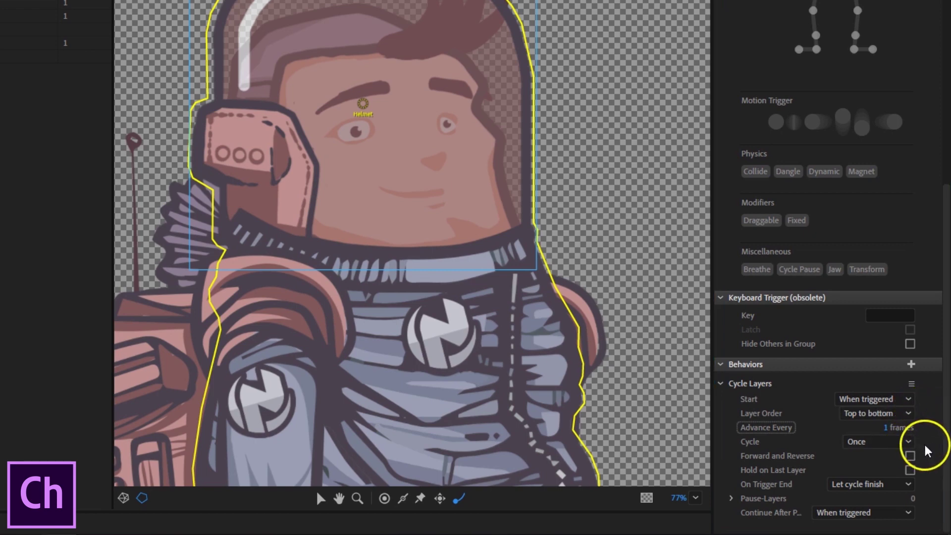
pyautogui.click(926, 449)
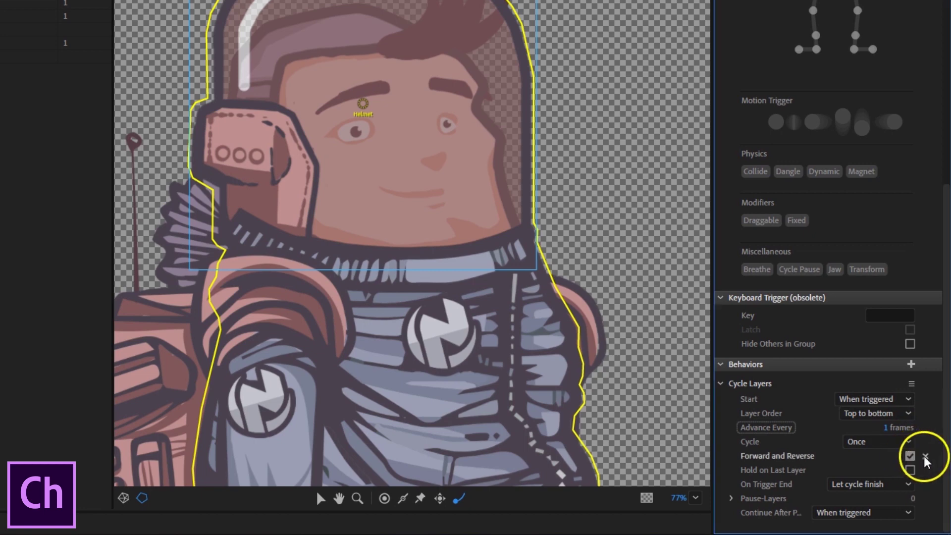
pyautogui.click(910, 456)
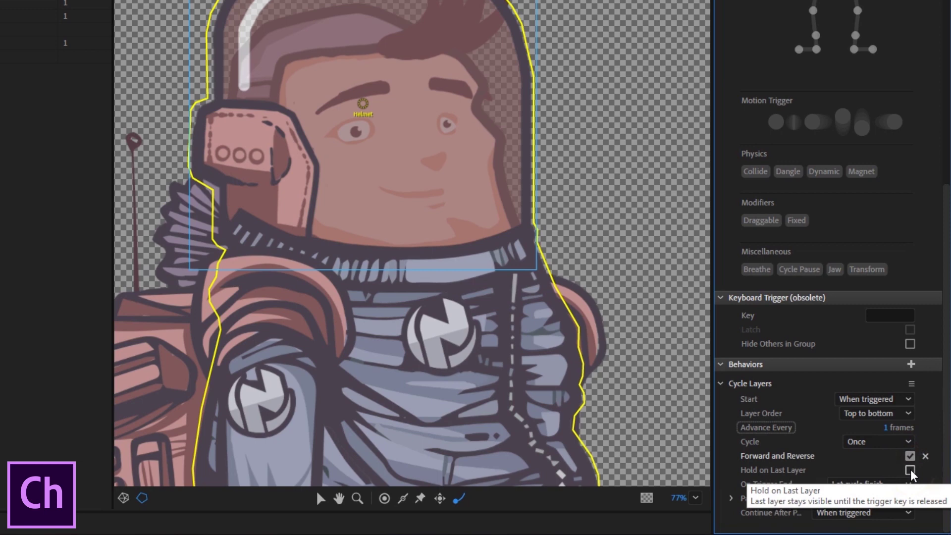
pyautogui.click(911, 470)
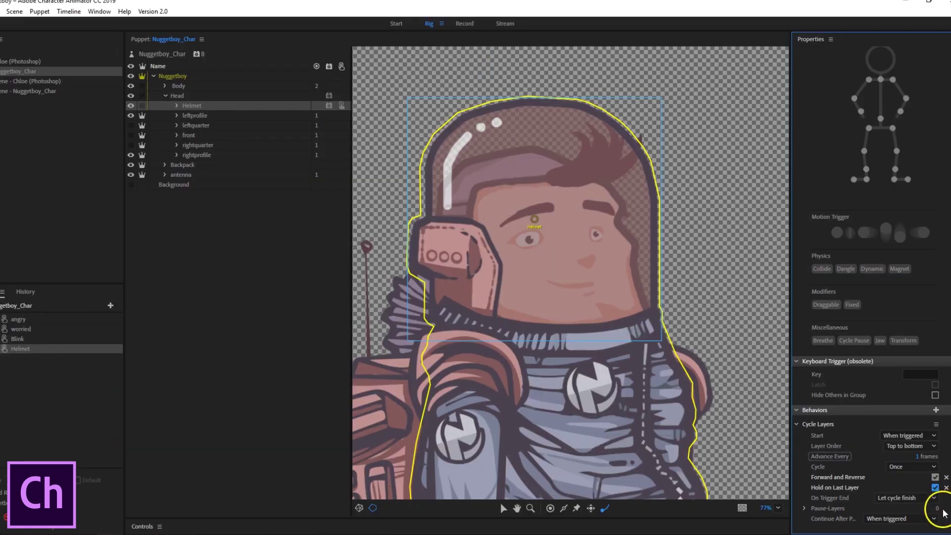
# Return to Scene - Nuggetboy_Char and test the helmeted puppet's performance, pulling both hands up and forward
pyautogui.doubleClick(22, 90)
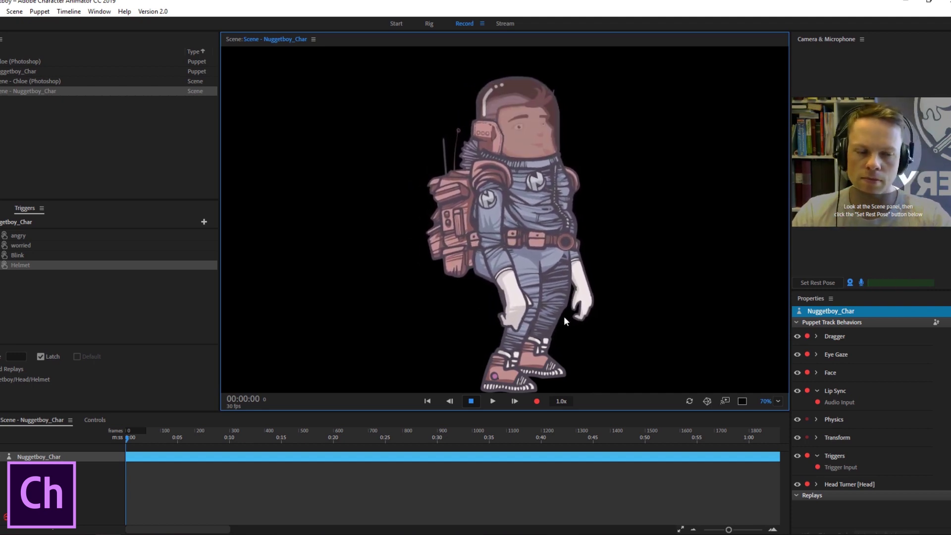
pyautogui.click(569, 286)
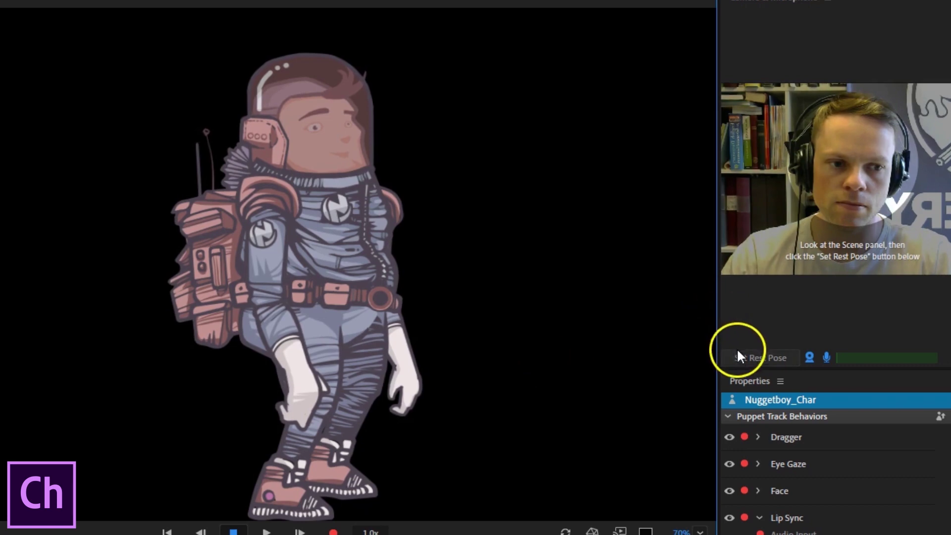
pyautogui.click(738, 352)
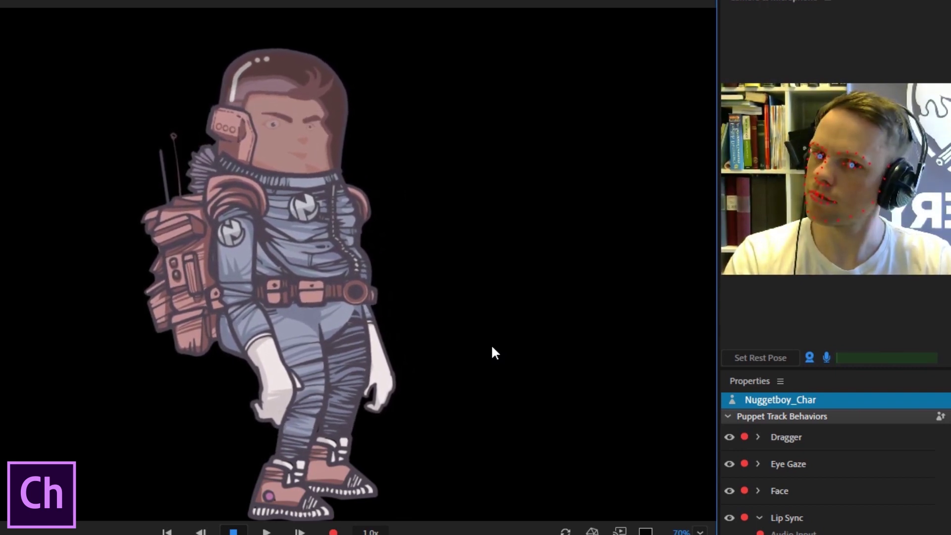
pyautogui.moveTo(376, 346); pyautogui.dragTo(455, 193)
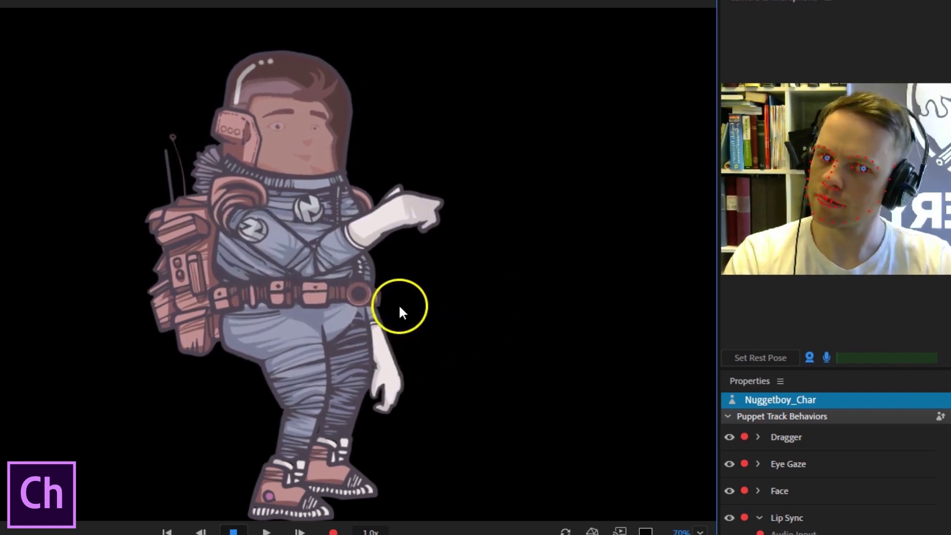
pyautogui.moveTo(399, 304); pyautogui.dragTo(401, 209)
pyautogui.moveTo(360, 298); pyautogui.dragTo(419, 180)
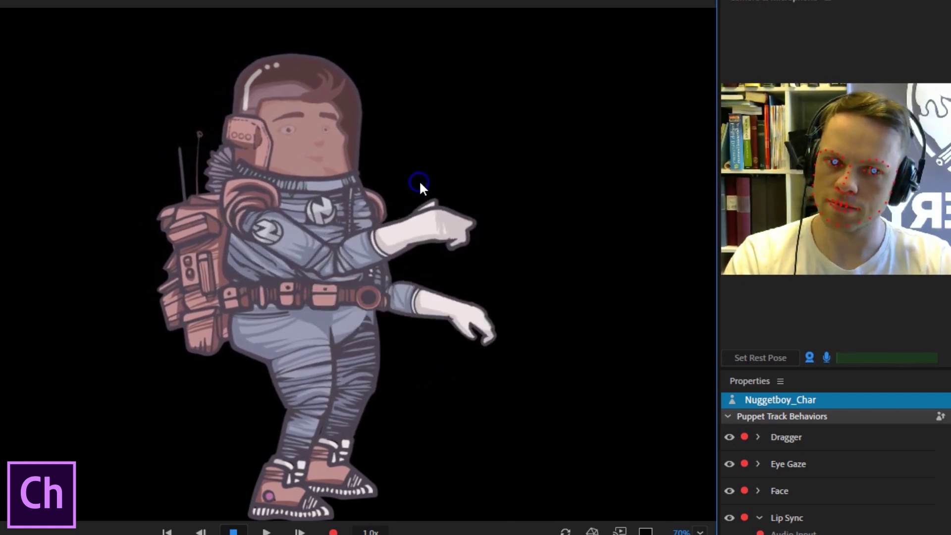
# Test the helmeted puppet's arm movement by repeatedly swinging its hands up and down in front of the body
pyautogui.moveTo(465, 282); pyautogui.dragTo(490, 149)
pyautogui.moveTo(383, 222); pyautogui.dragTo(439, 176)
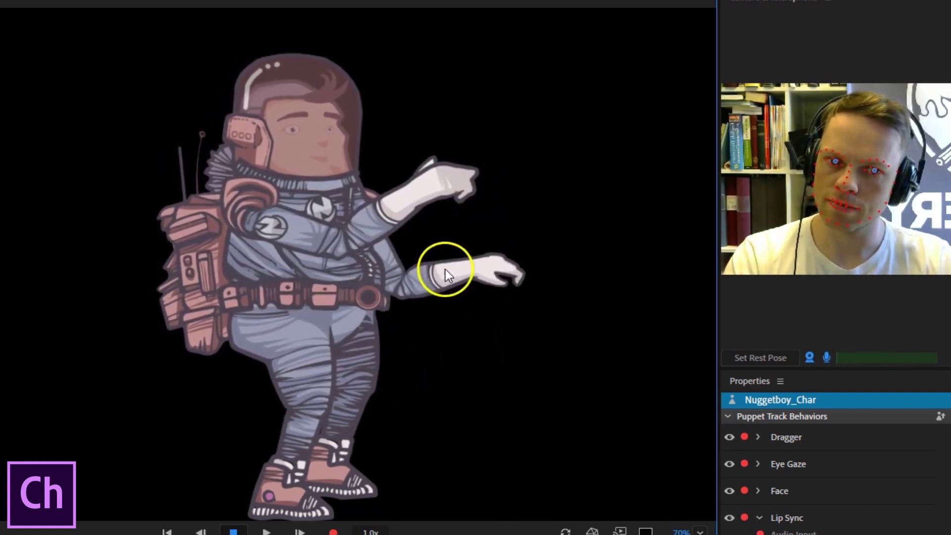
pyautogui.moveTo(446, 272); pyautogui.dragTo(484, 133)
pyautogui.moveTo(388, 297); pyautogui.dragTo(460, 138)
pyautogui.moveTo(457, 277); pyautogui.dragTo(480, 144)
pyautogui.moveTo(378, 335); pyautogui.dragTo(486, 112)
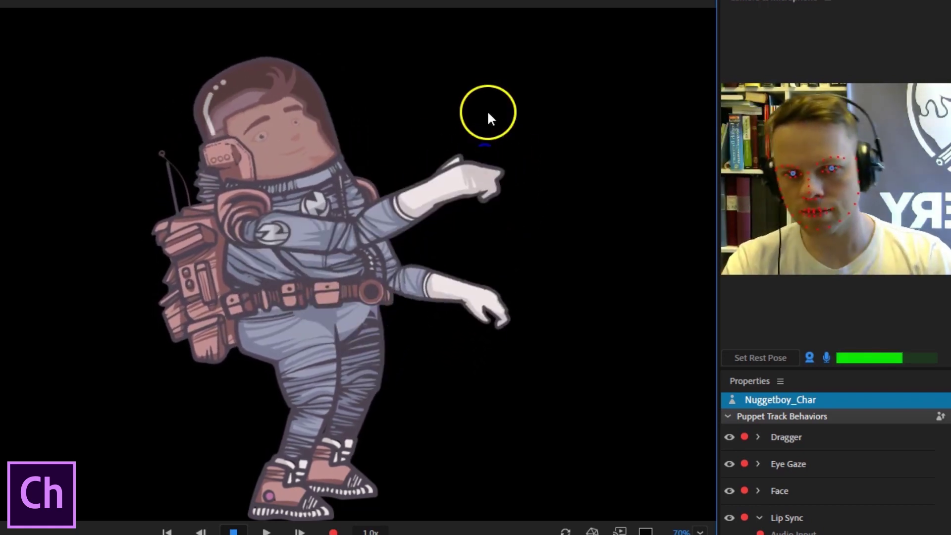
pyautogui.moveTo(440, 327); pyautogui.dragTo(472, 353)
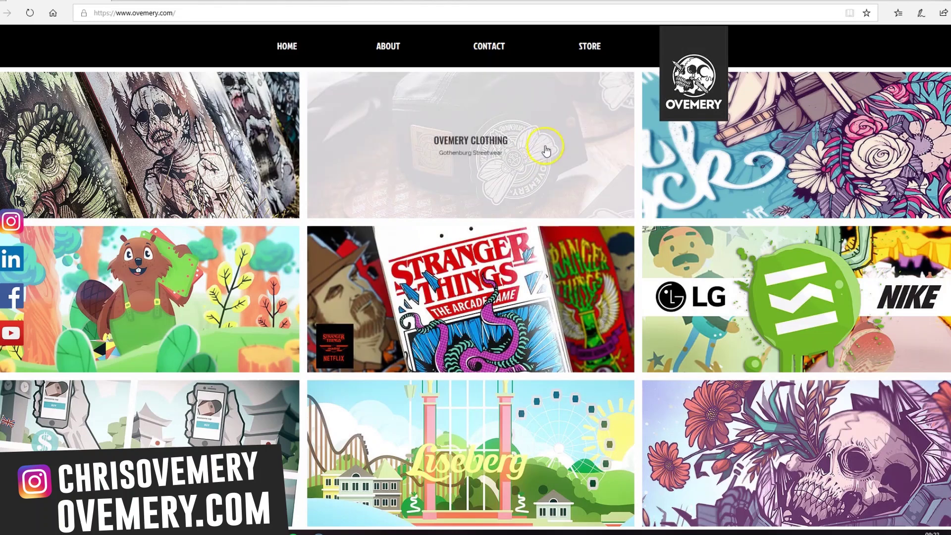
# Switch to the web browser and look through the clothing on the Ovemery Store page
pyautogui.click(545, 150)
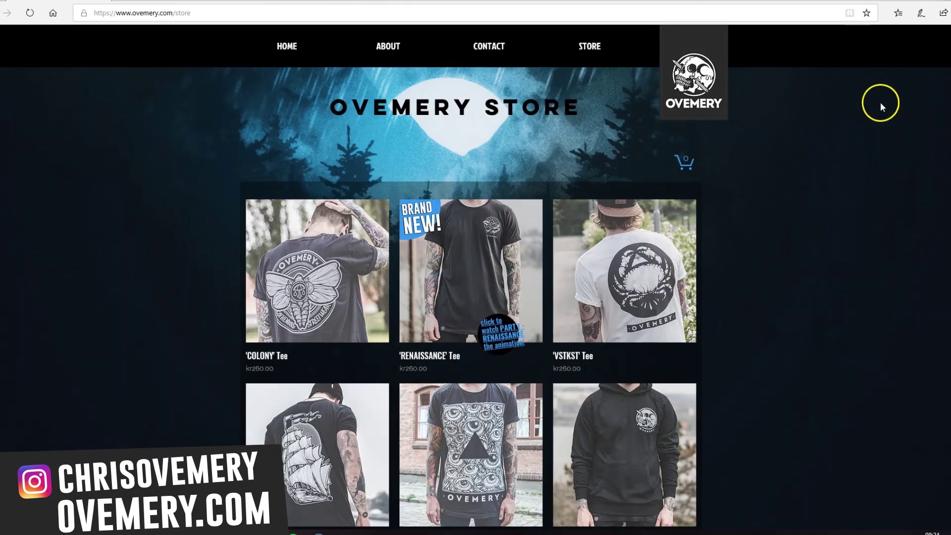
pyautogui.scroll(-4, 475, 277)
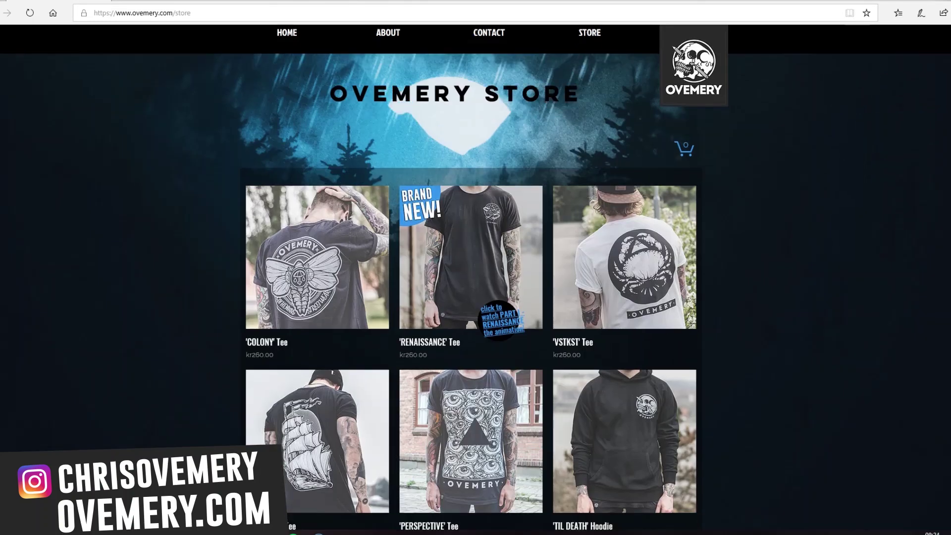
pyautogui.scroll(-2, 475, 277)
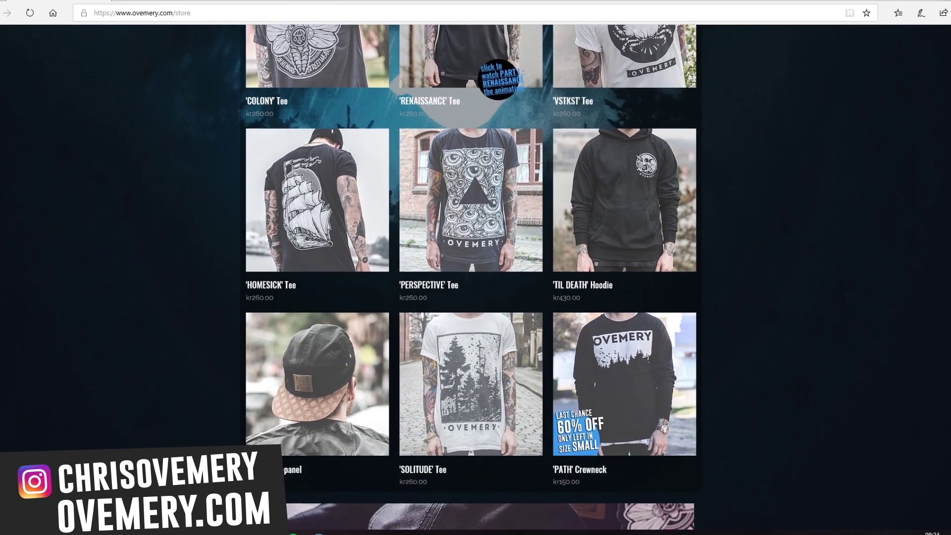